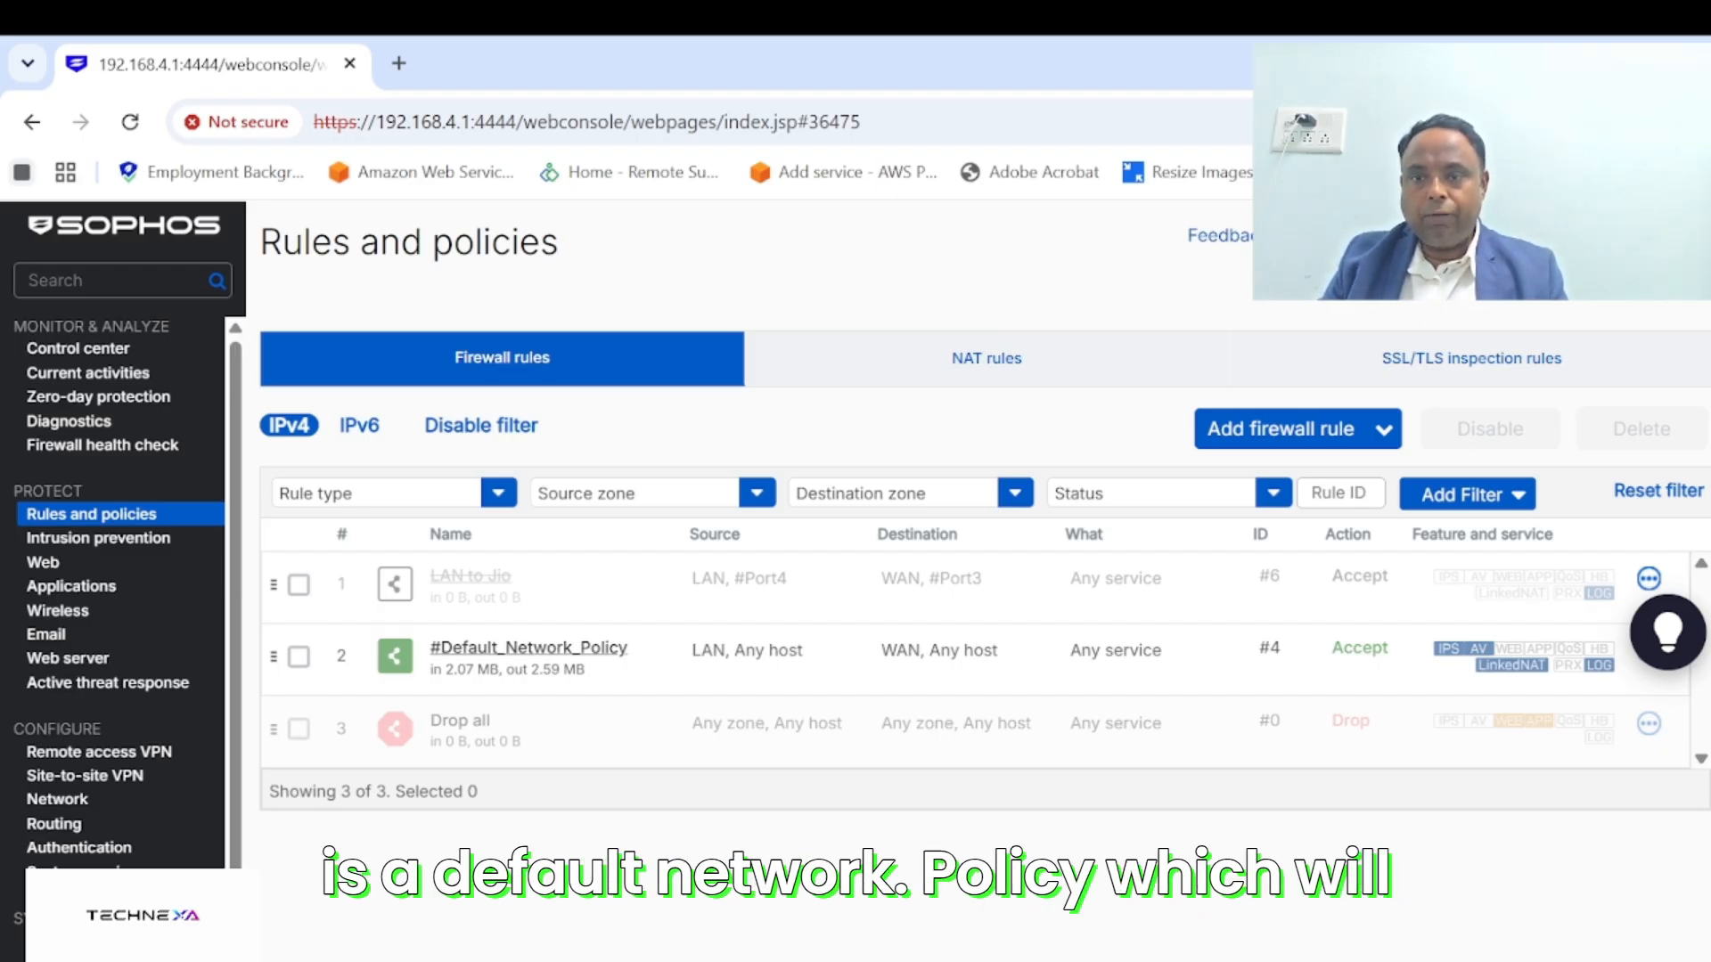
Edit the #Default_Network_Policy firewall rule and set its action to Reject
left_click(298, 658)
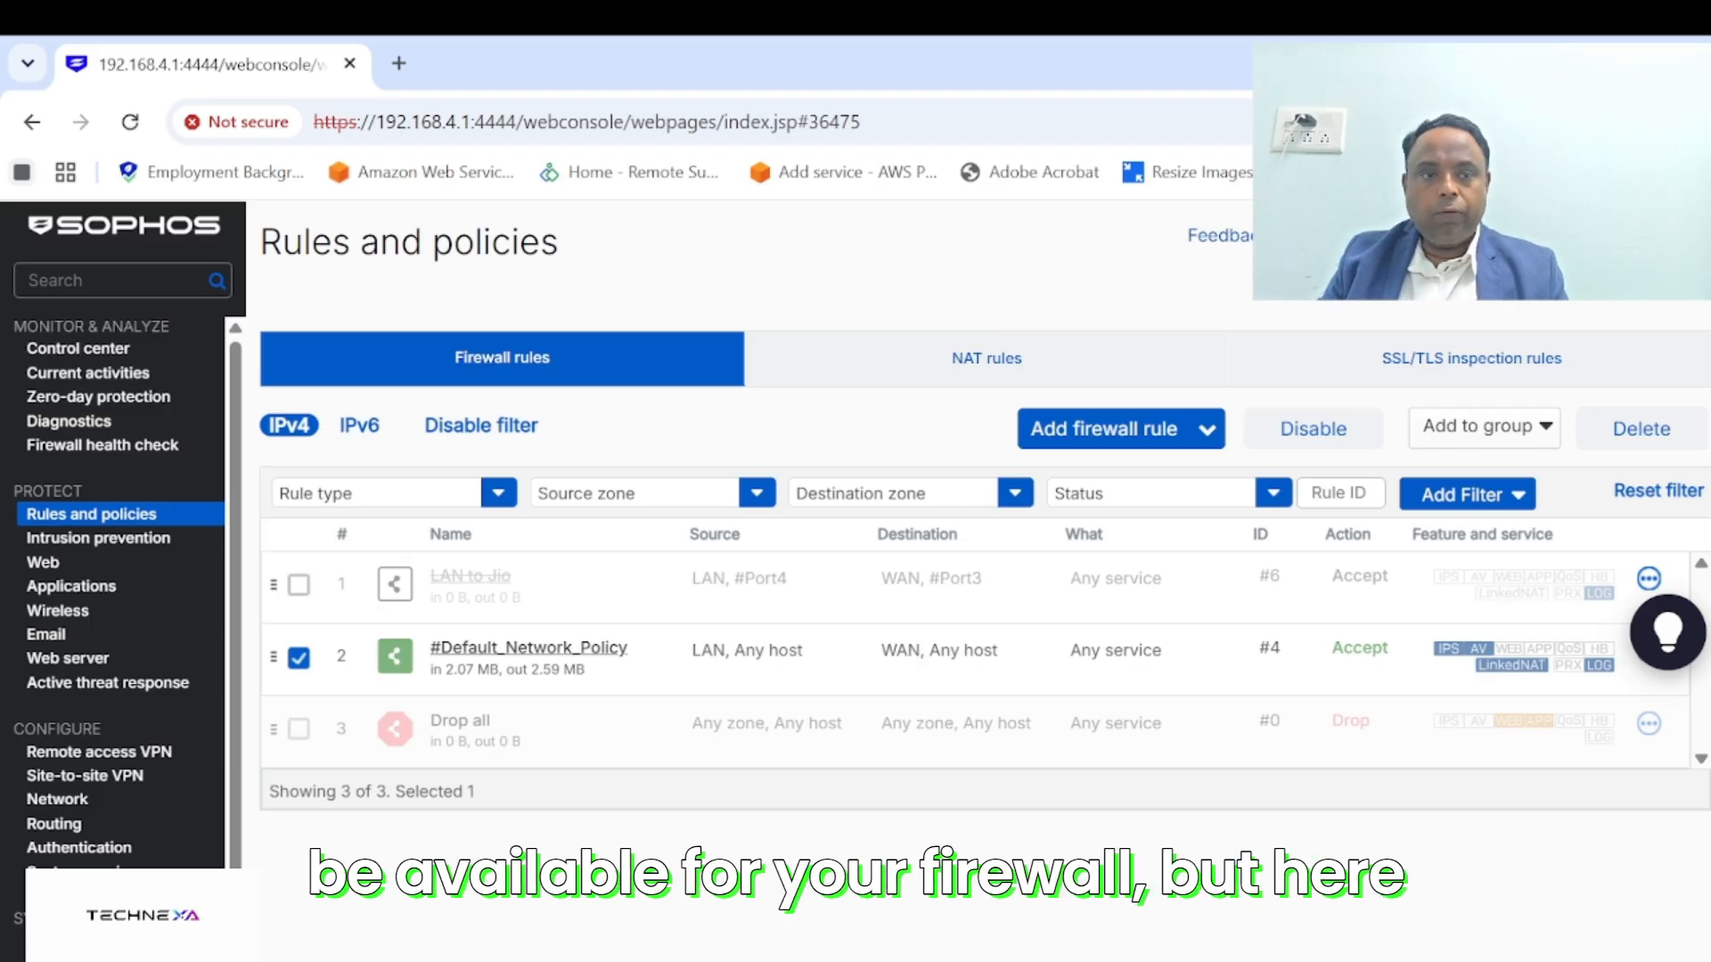
scroll(980, 580, "down", 2)
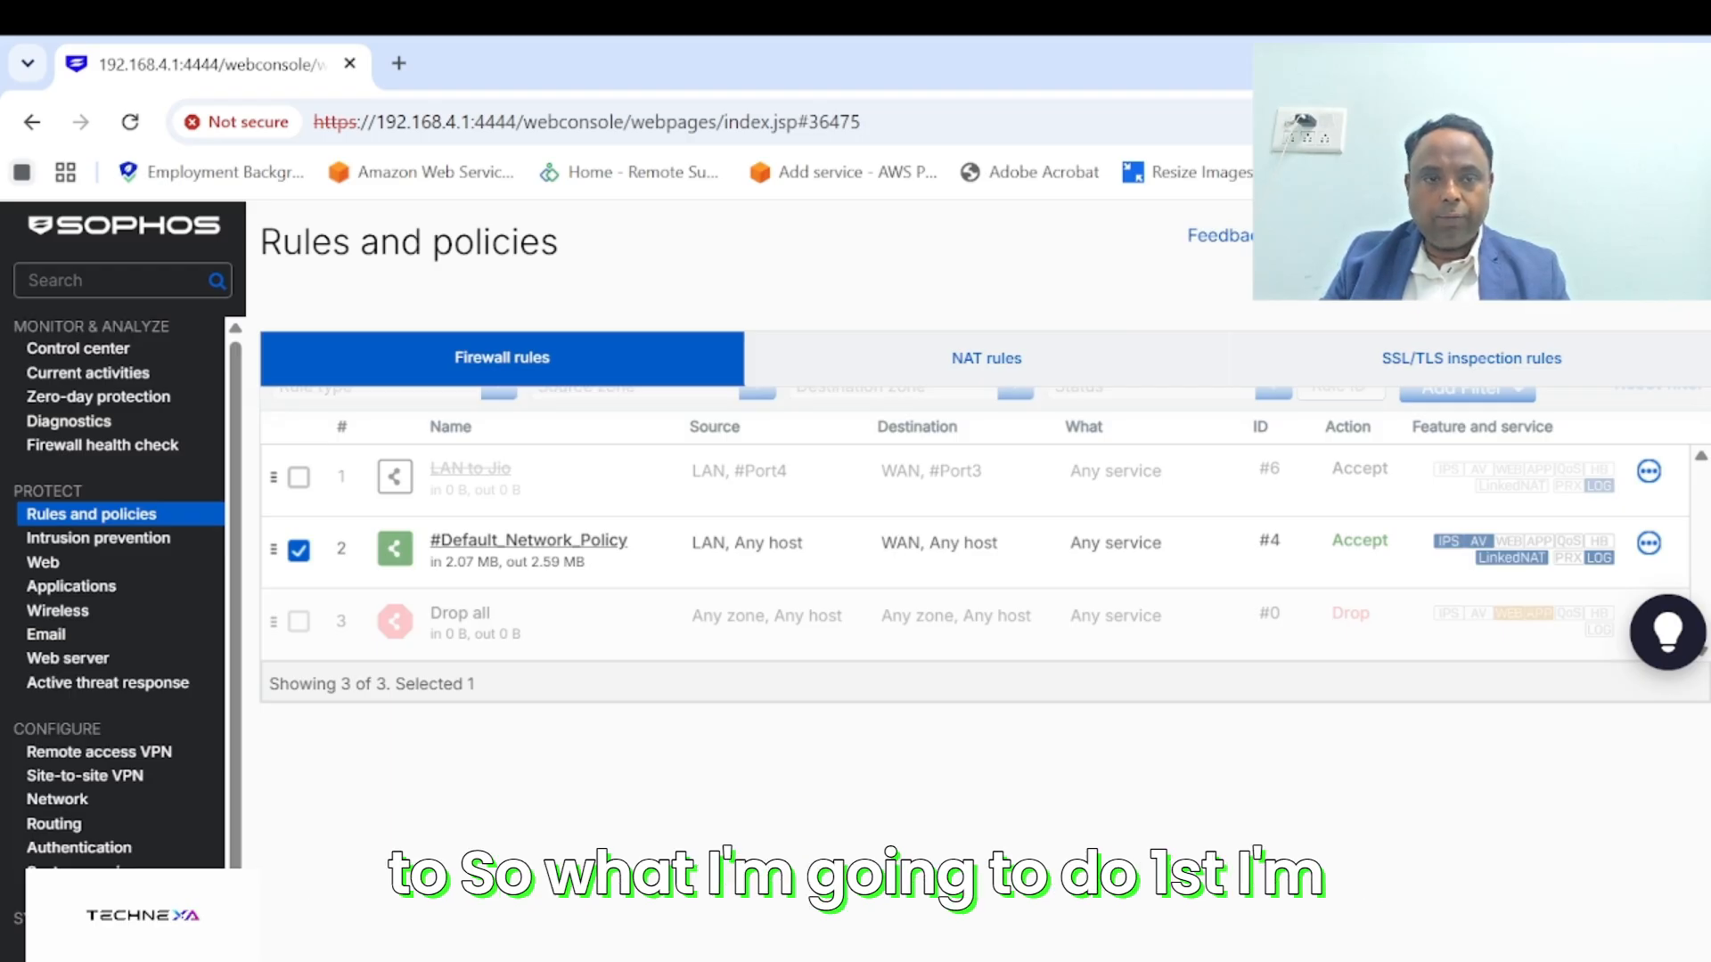
left_click(1648, 544)
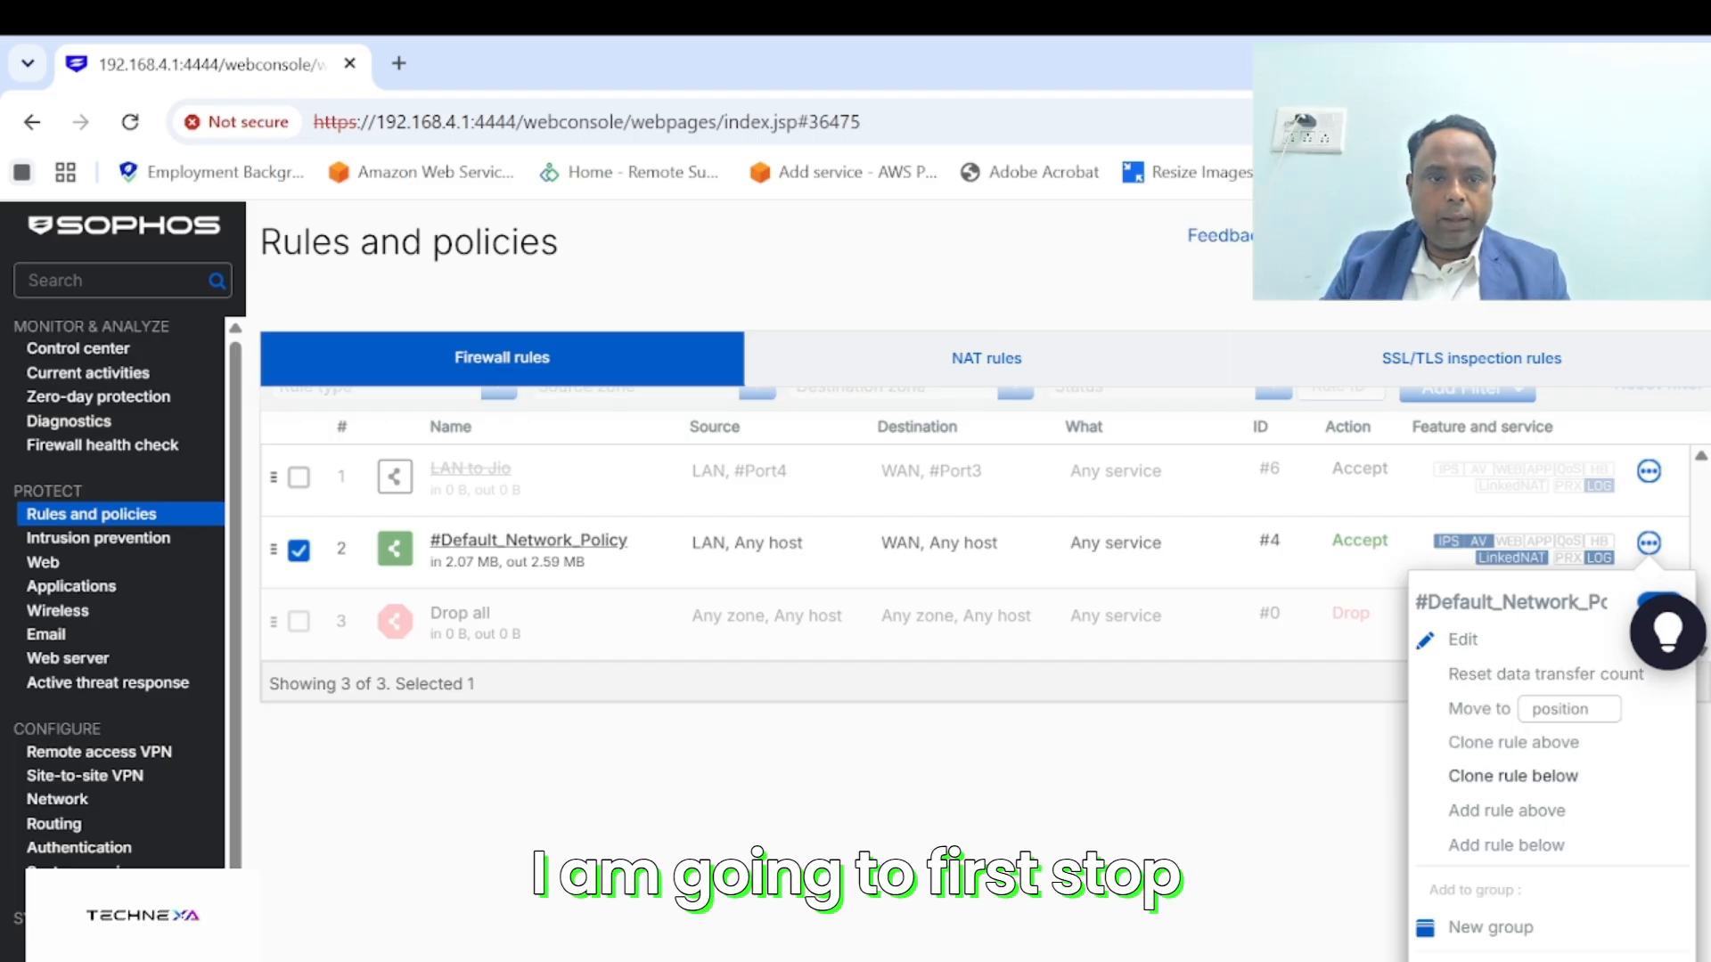
left_click(1462, 640)
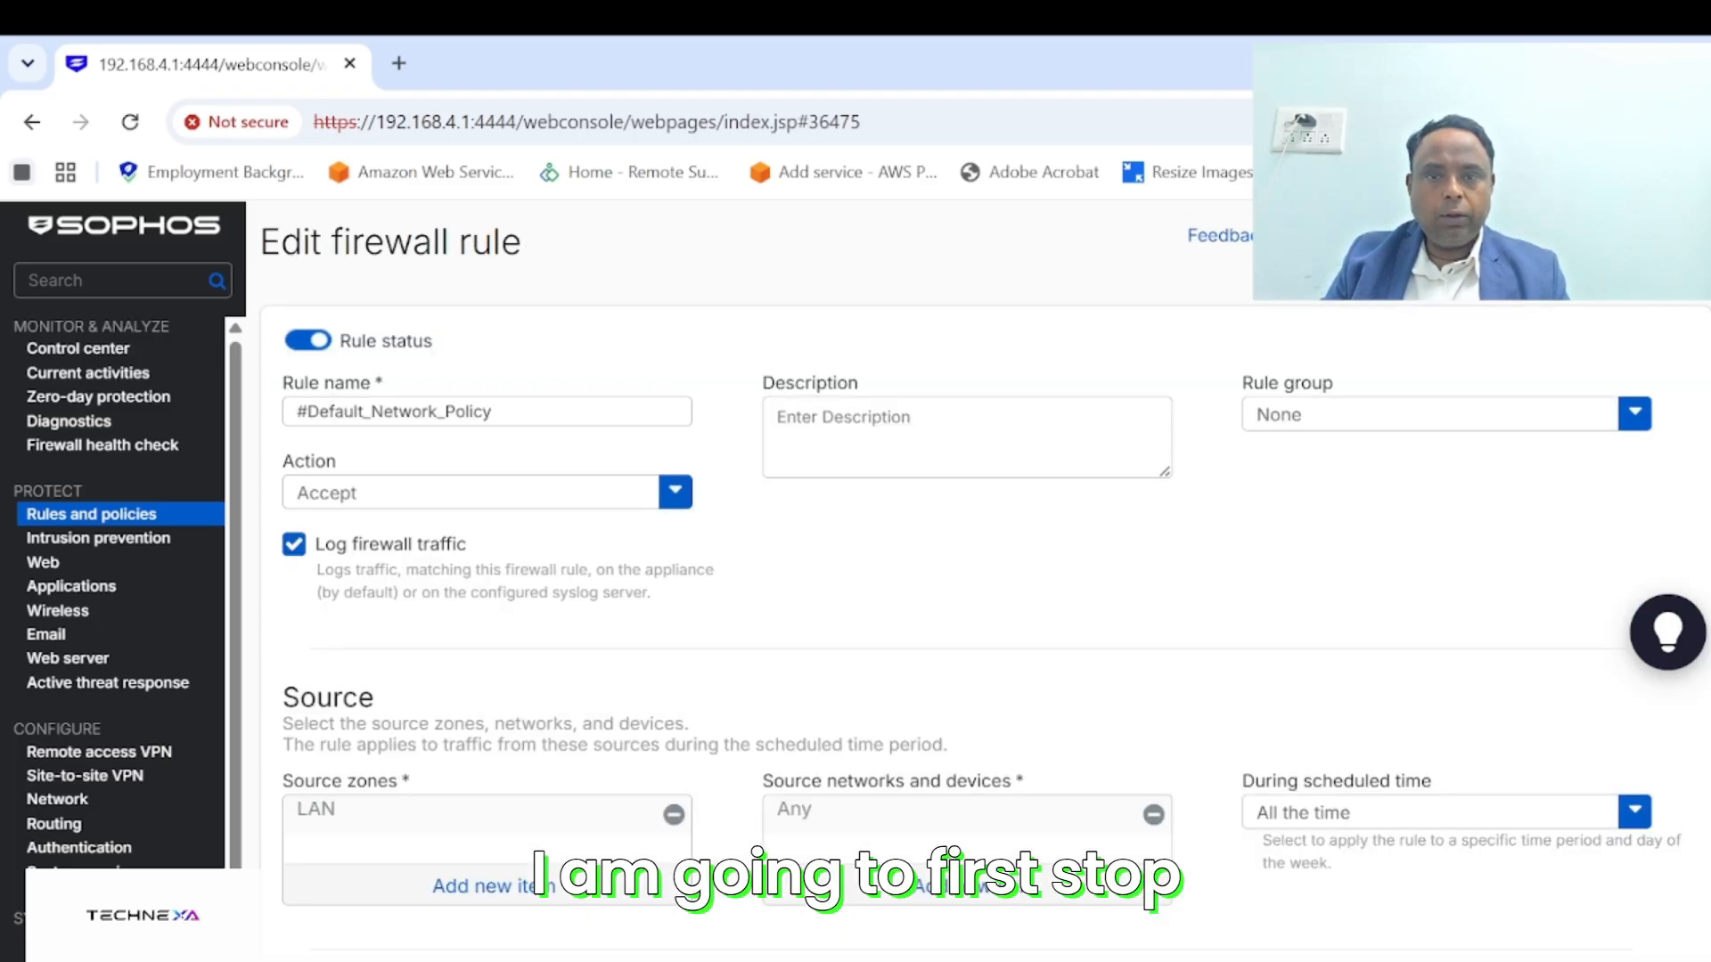
left_click(674, 492)
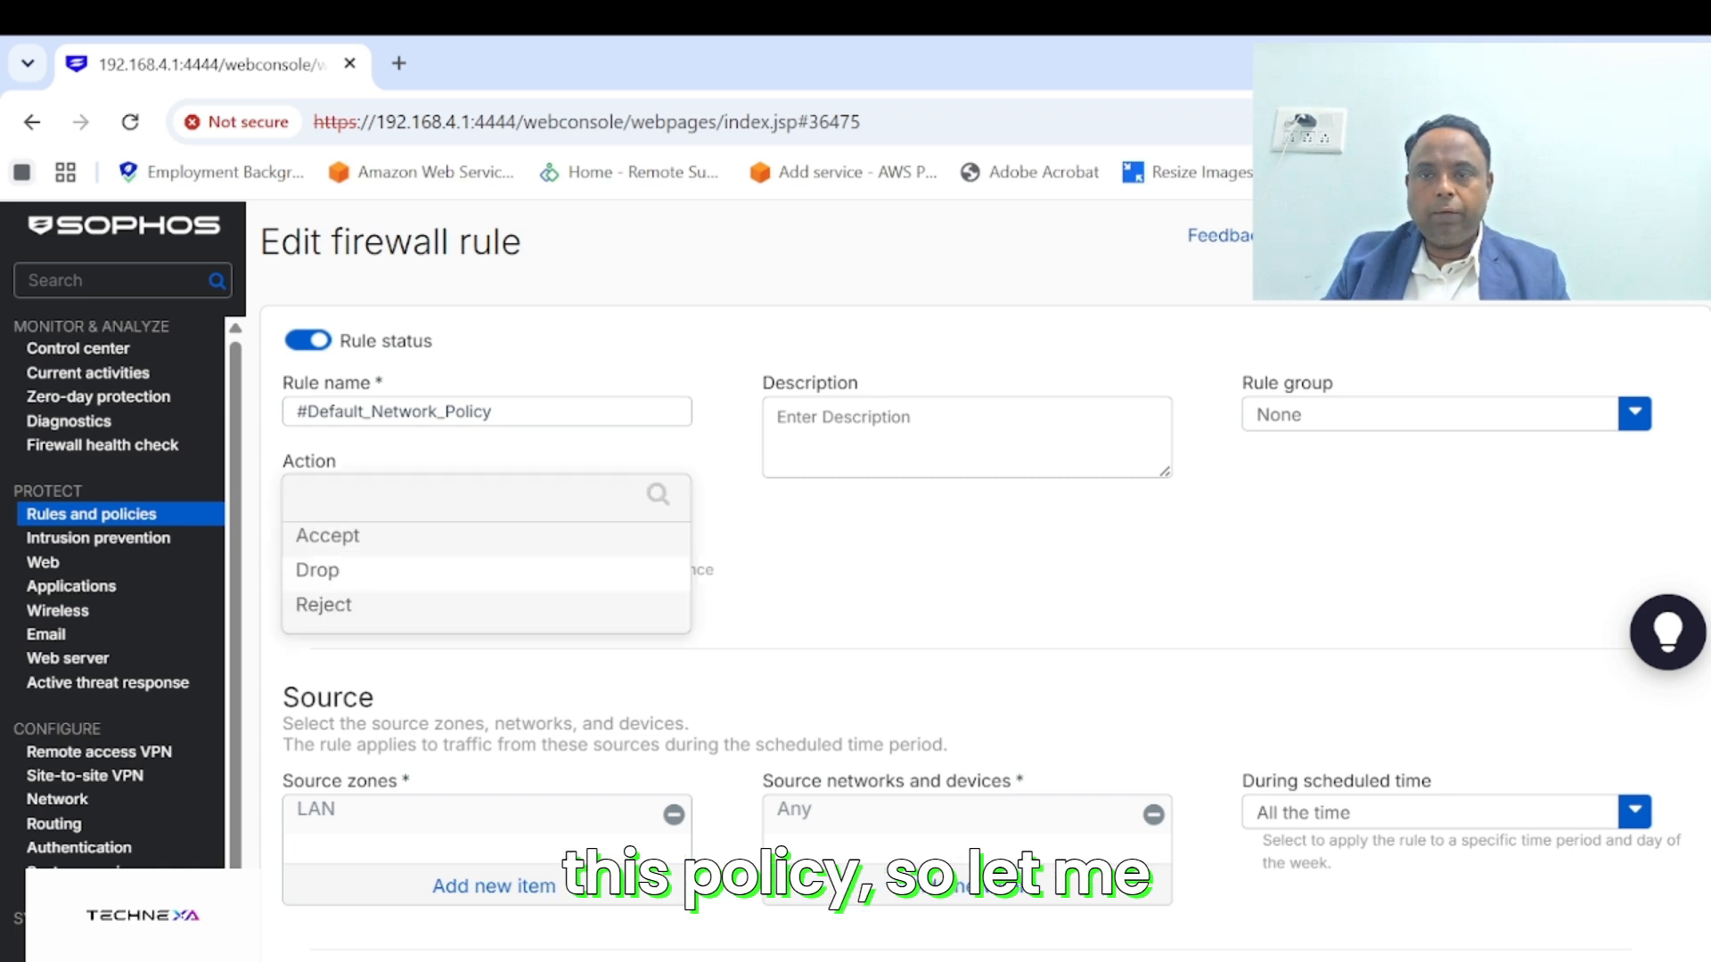
left_click(325, 605)
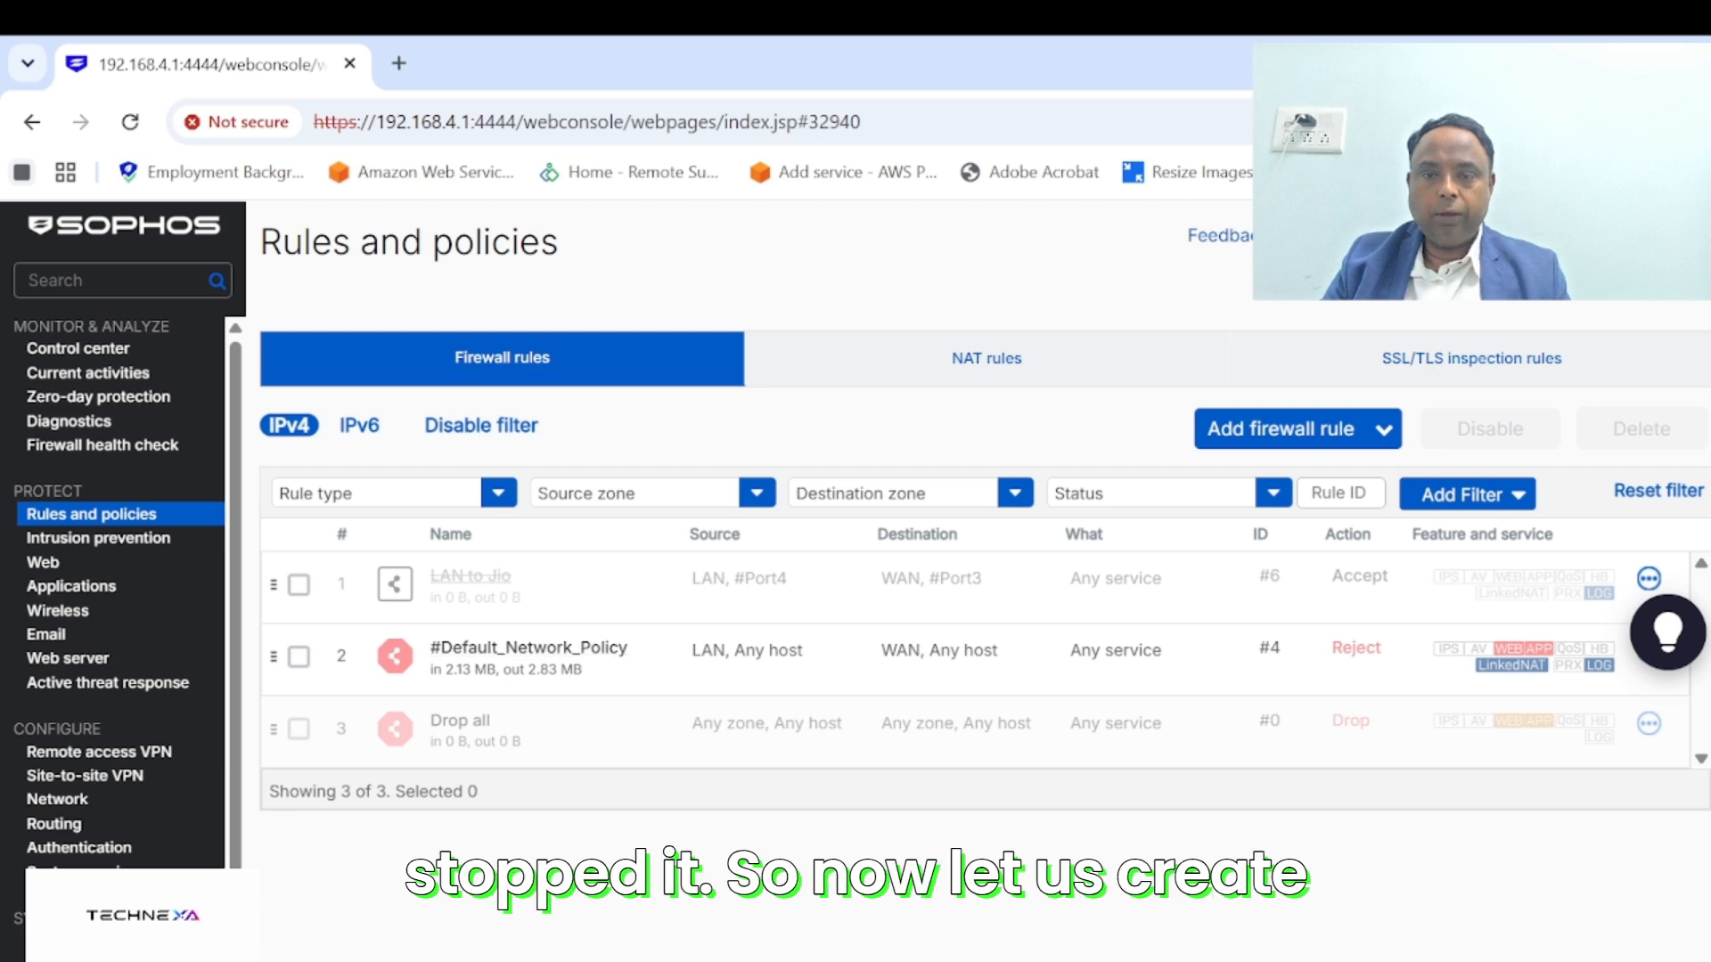
Add a new firewall rule named "LAN to WAN" and enable logging of firewall traffic
left_click(1297, 429)
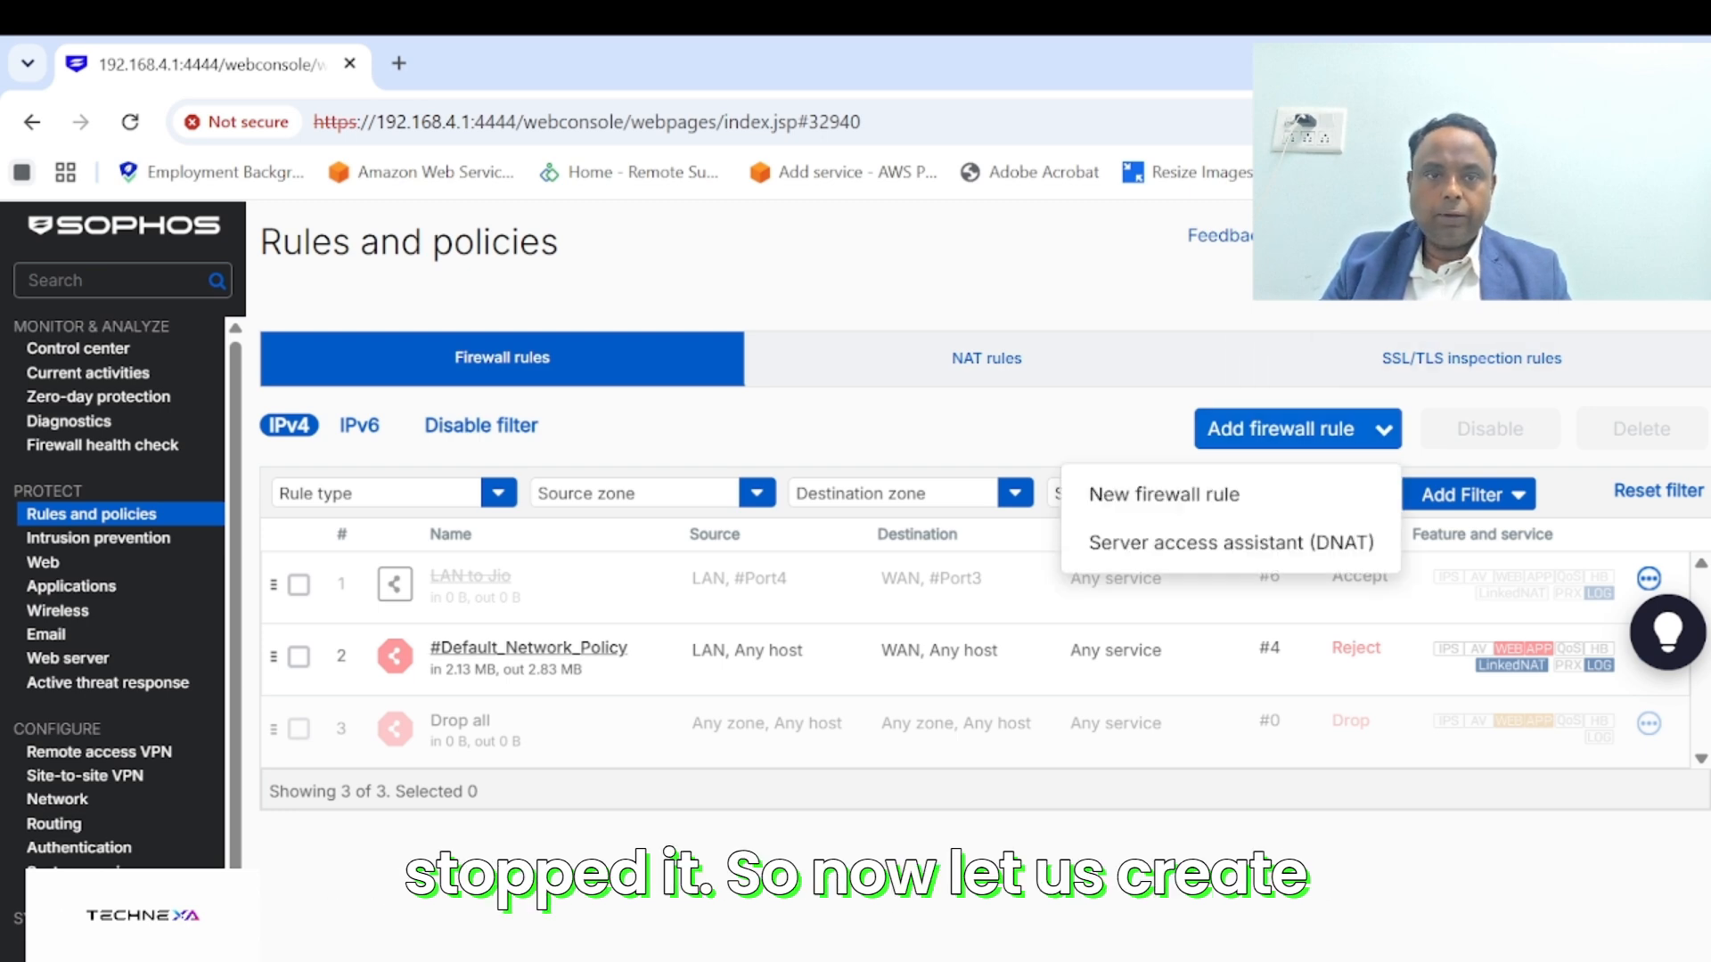
left_click(1163, 495)
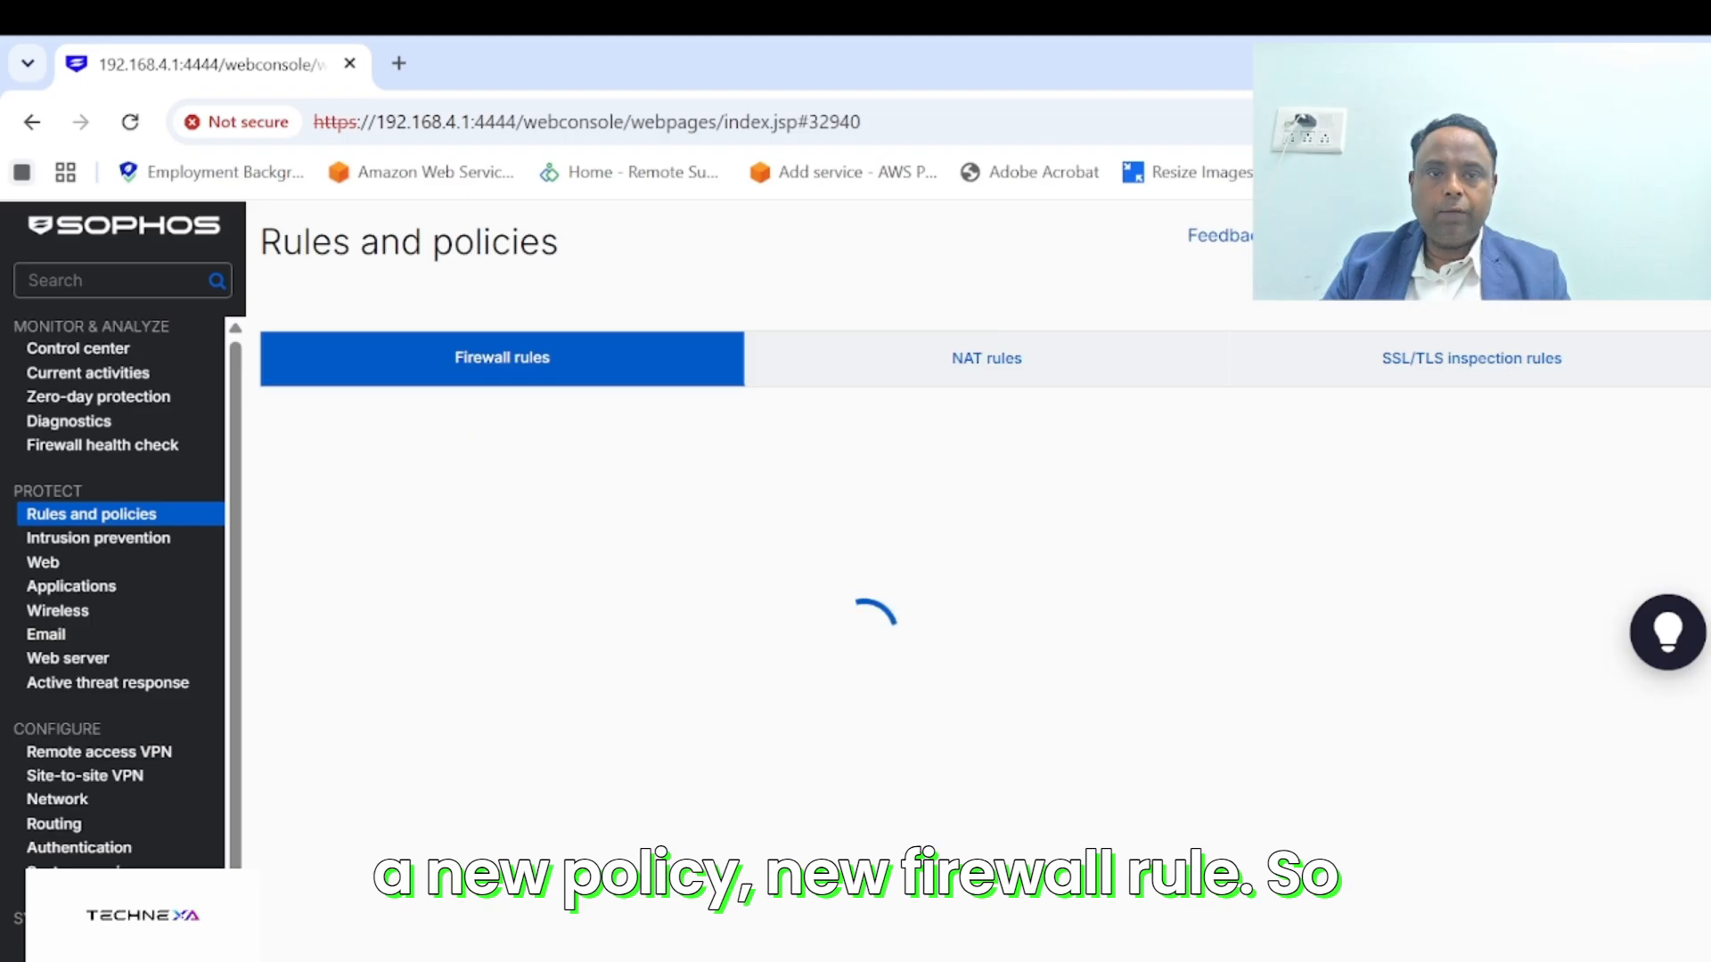
left_click(448, 412)
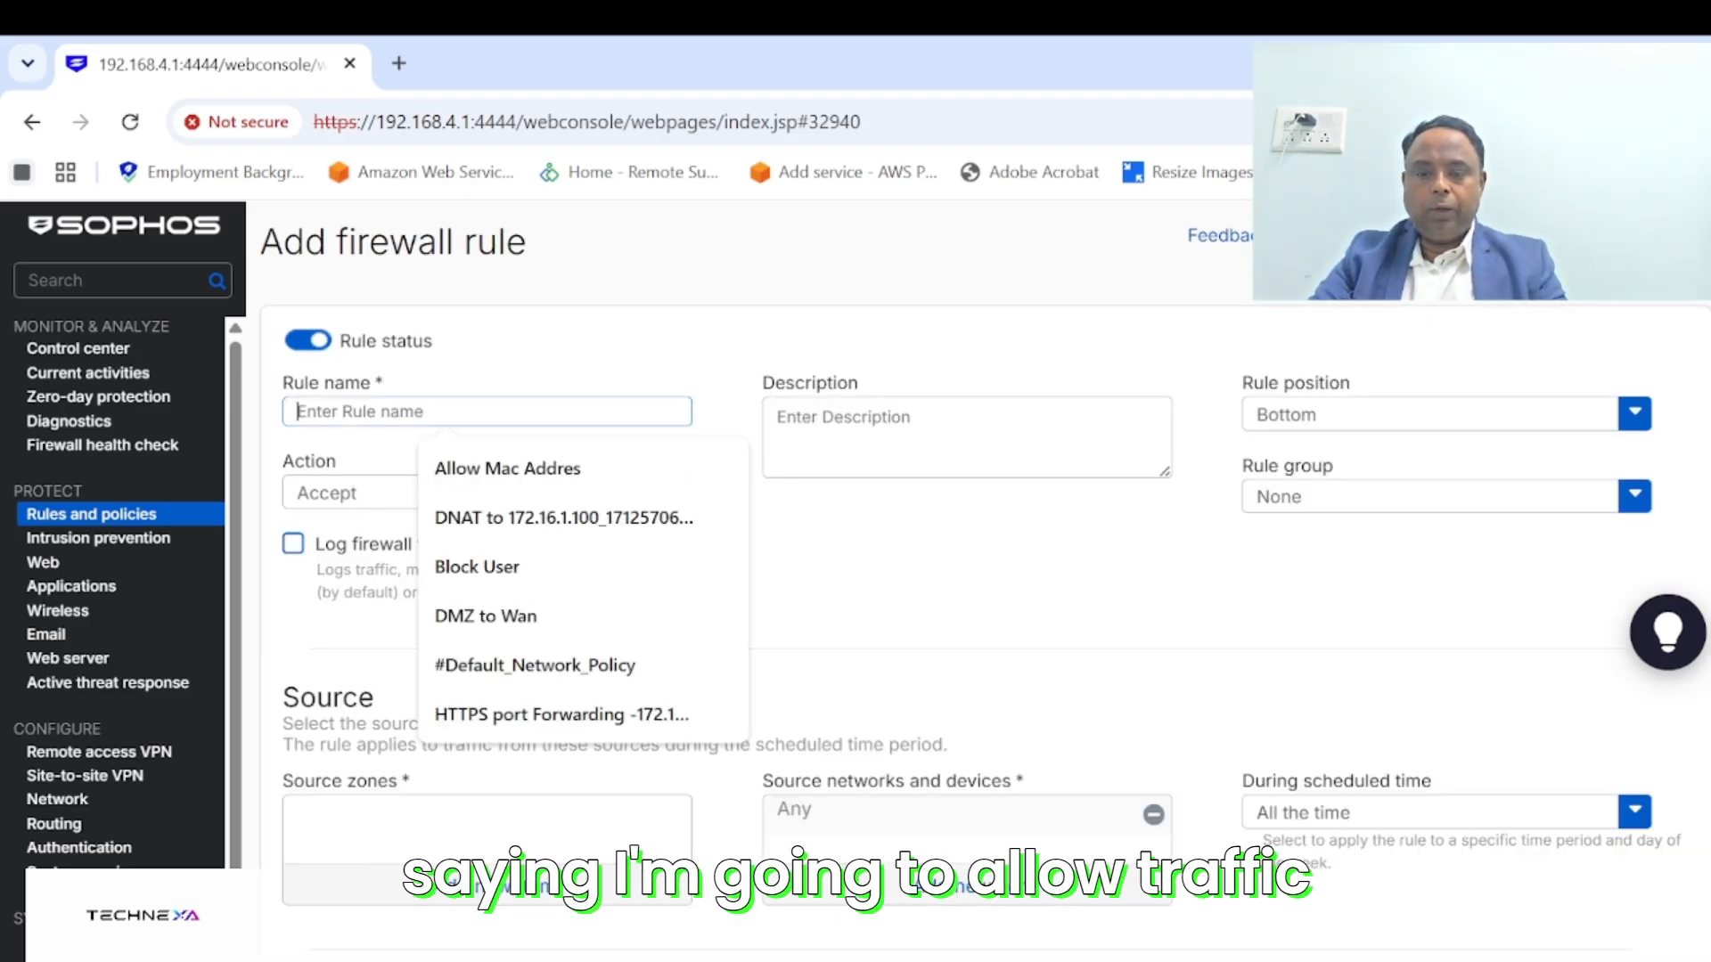
type("LAN")
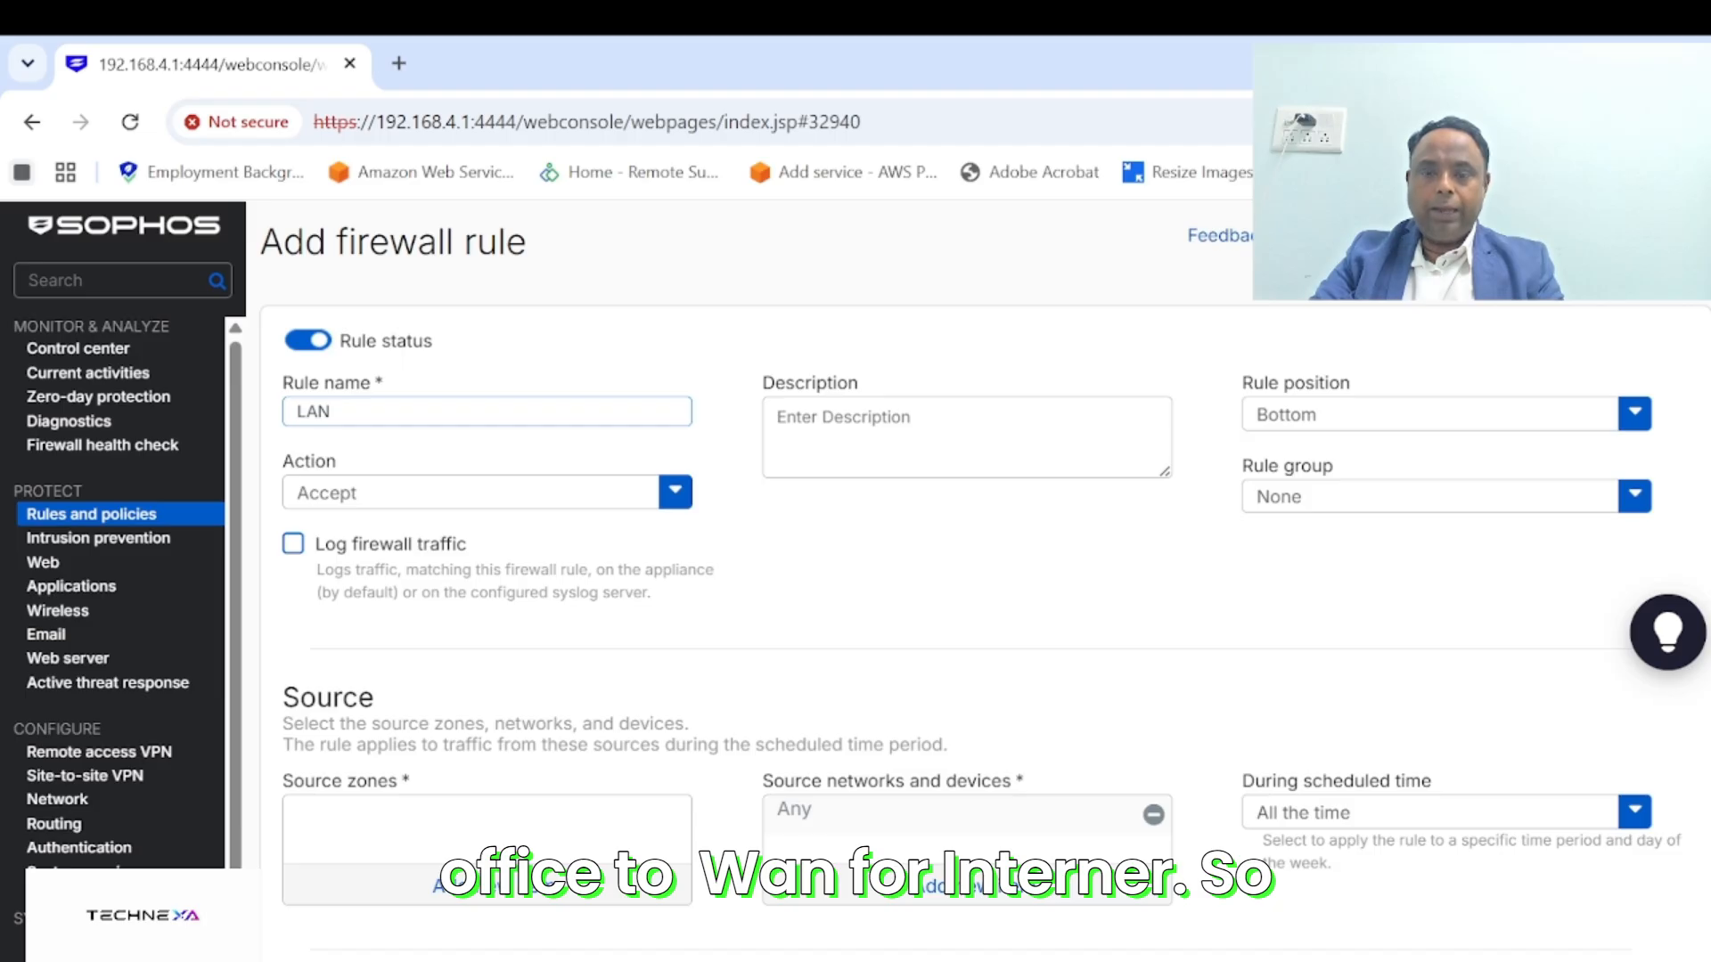
type("to WAN")
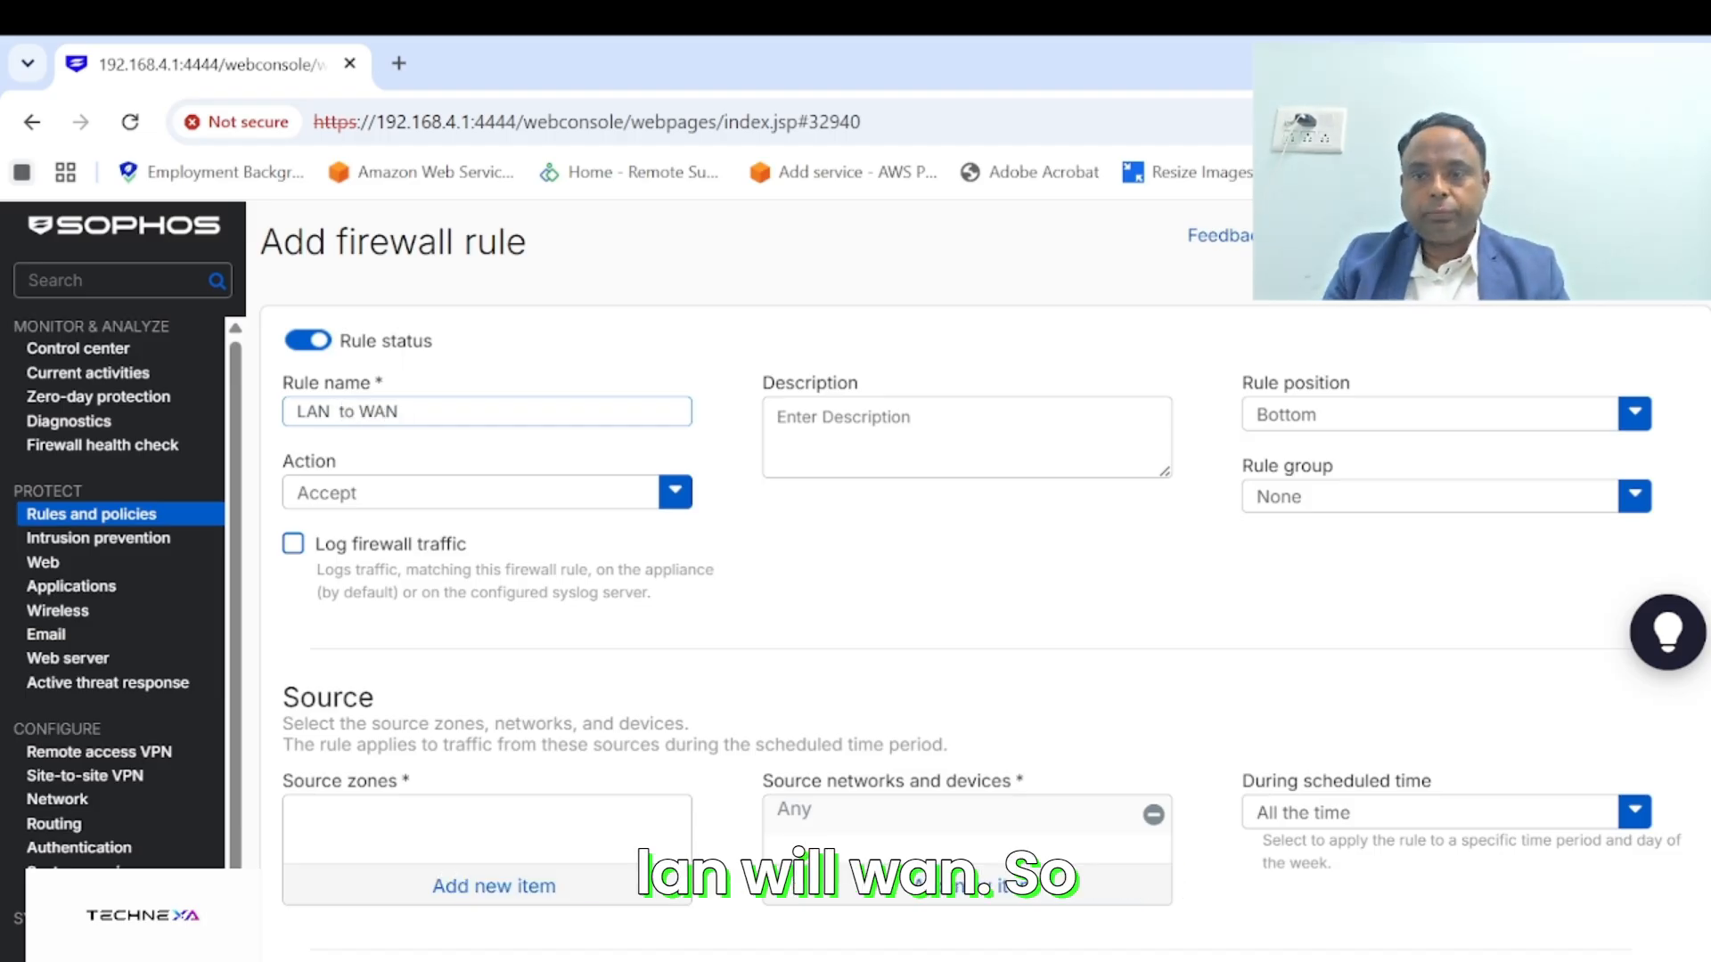
left_click(294, 544)
scroll(980, 624, "down", 1)
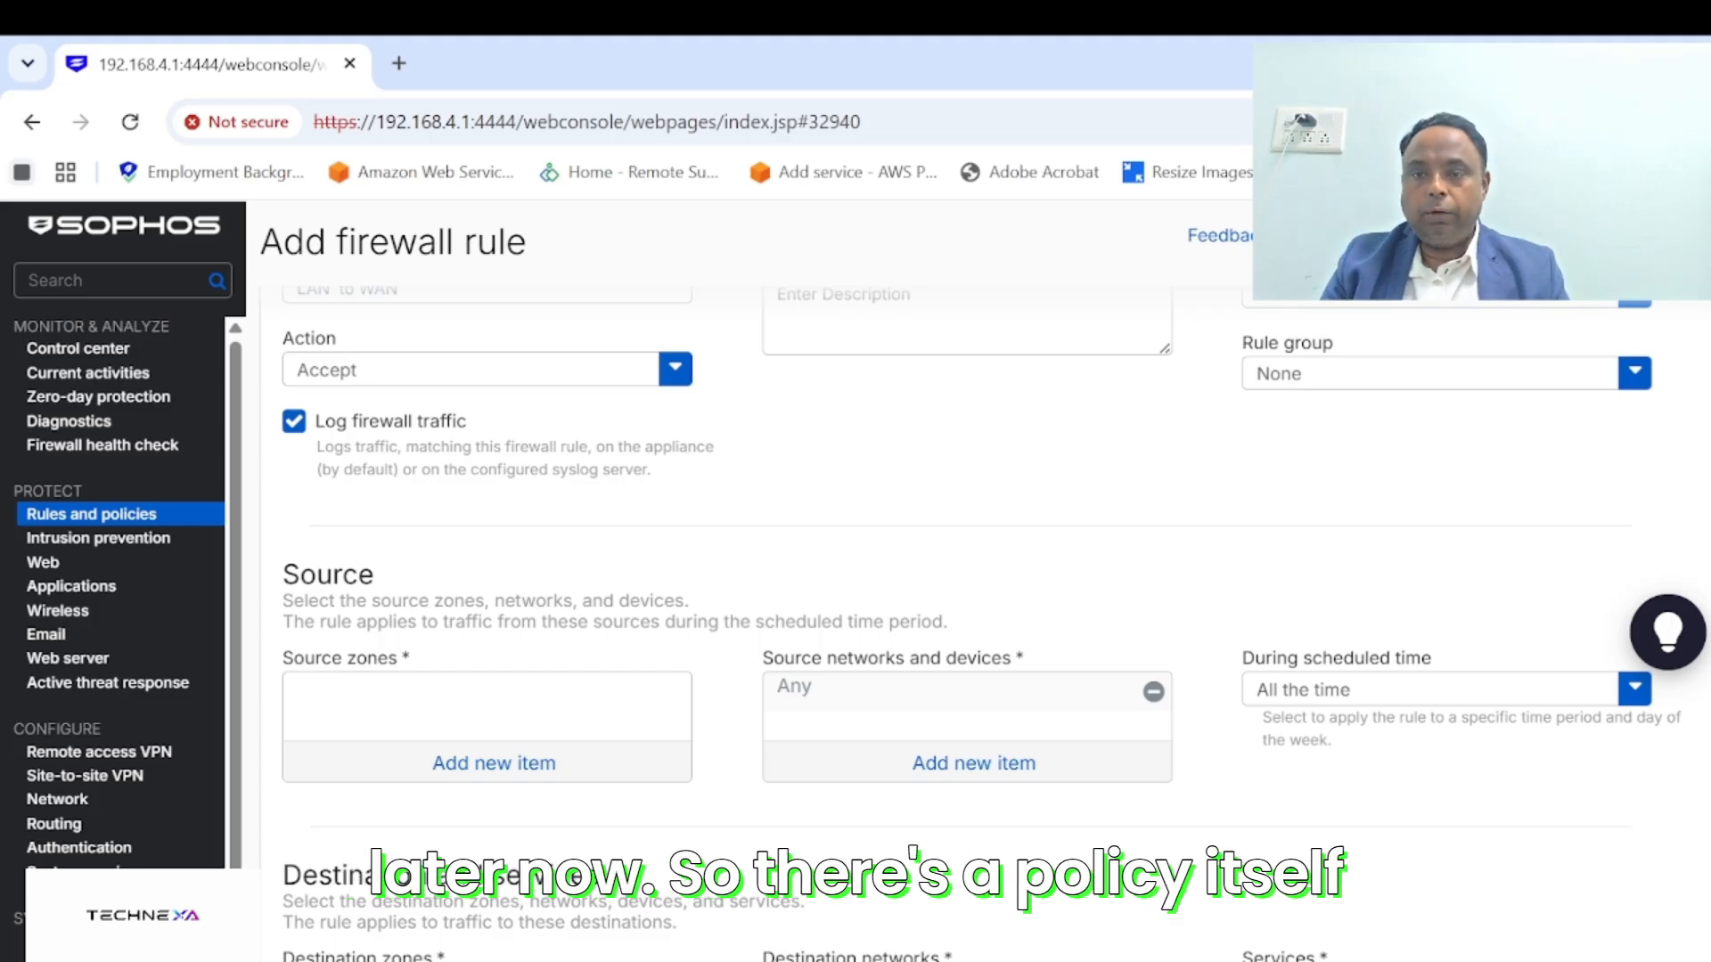
scroll(966, 624, "down", 1)
scroll(966, 623, "up", 2)
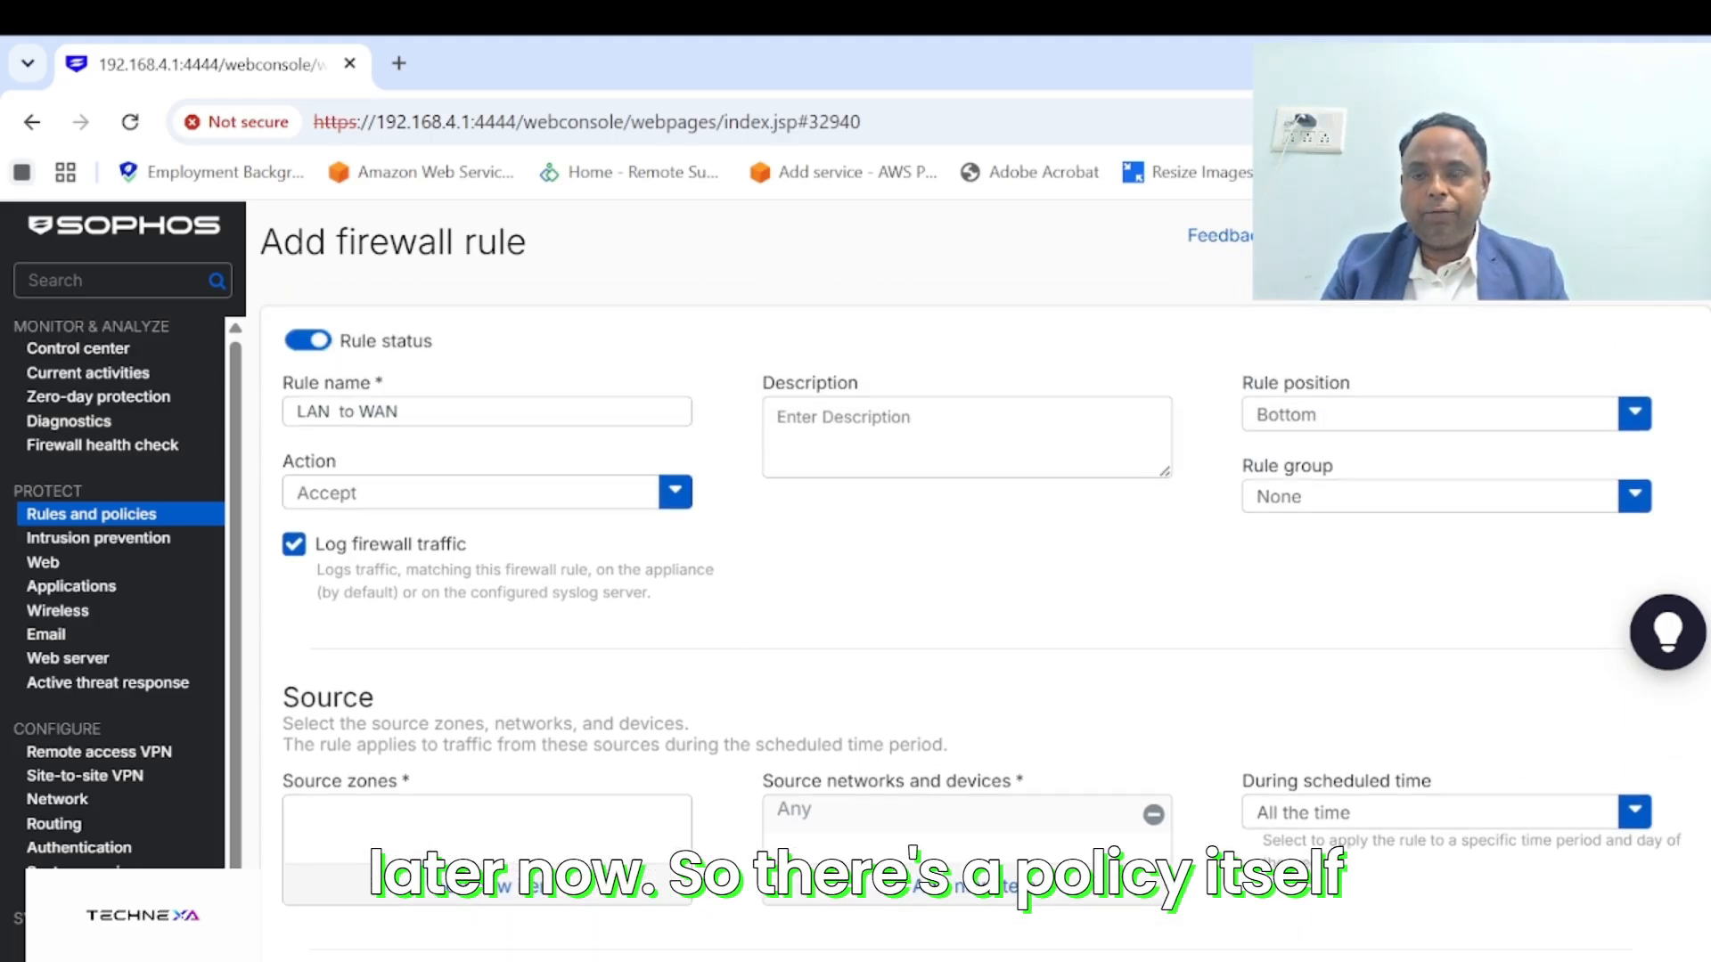
Set the new rule's source zone to LAN
left_click(487, 886)
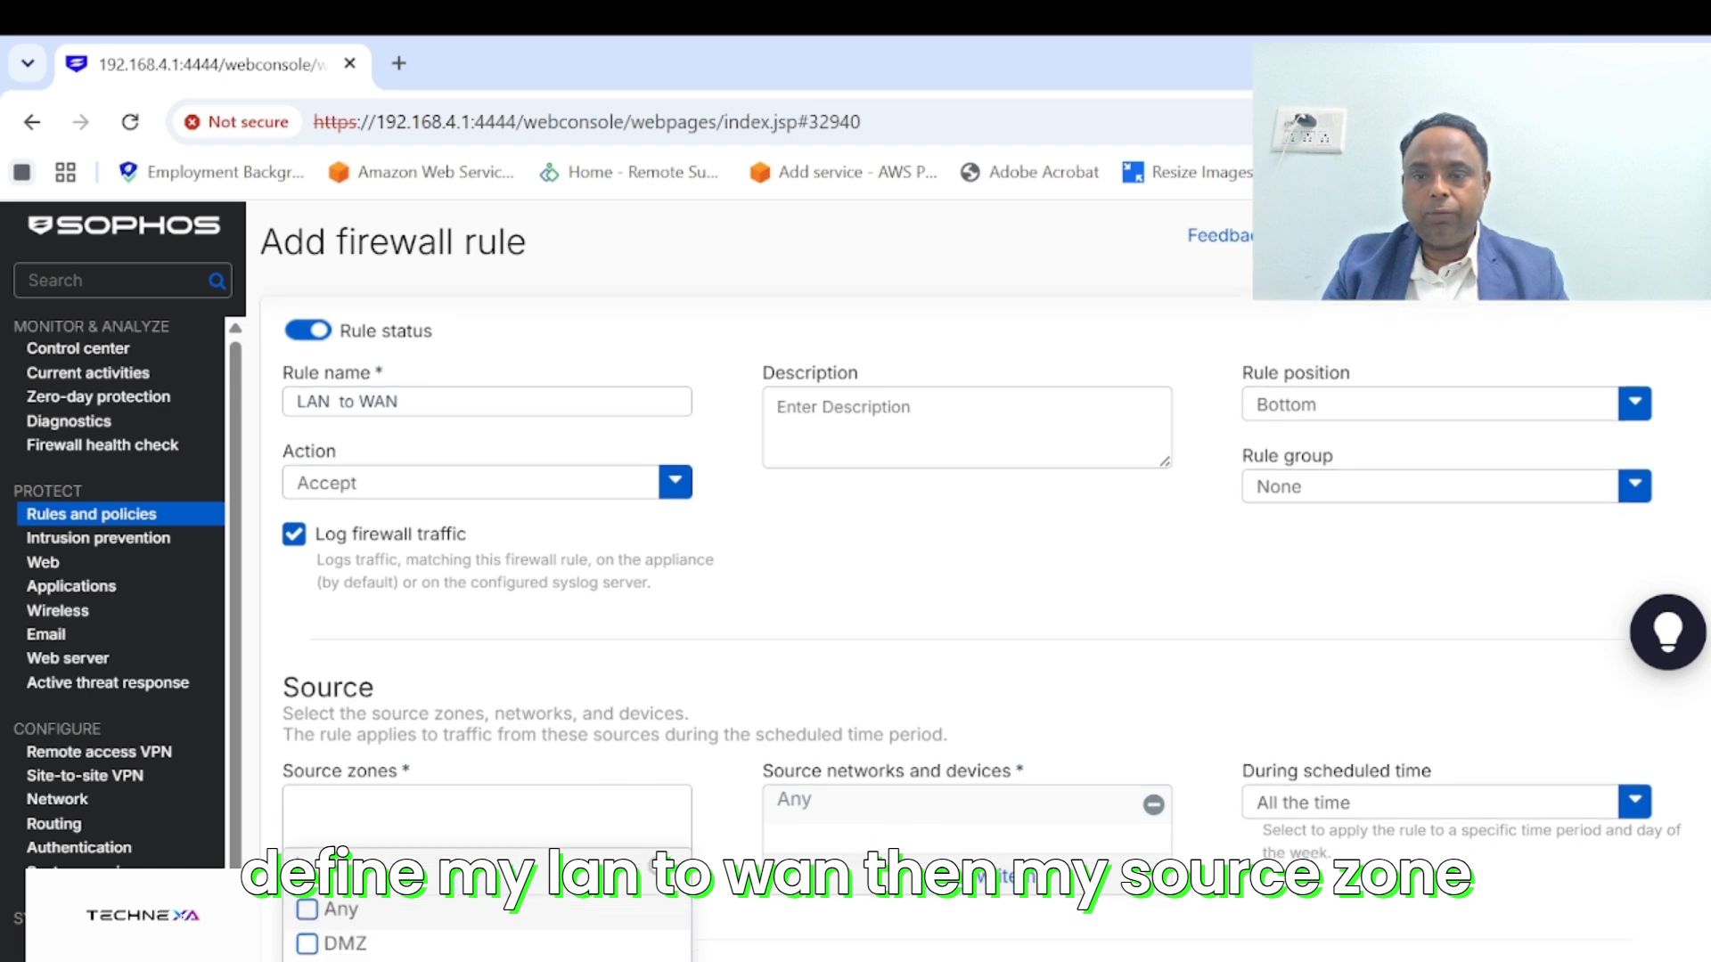
scroll(487, 886, "down", 1)
left_click(308, 836)
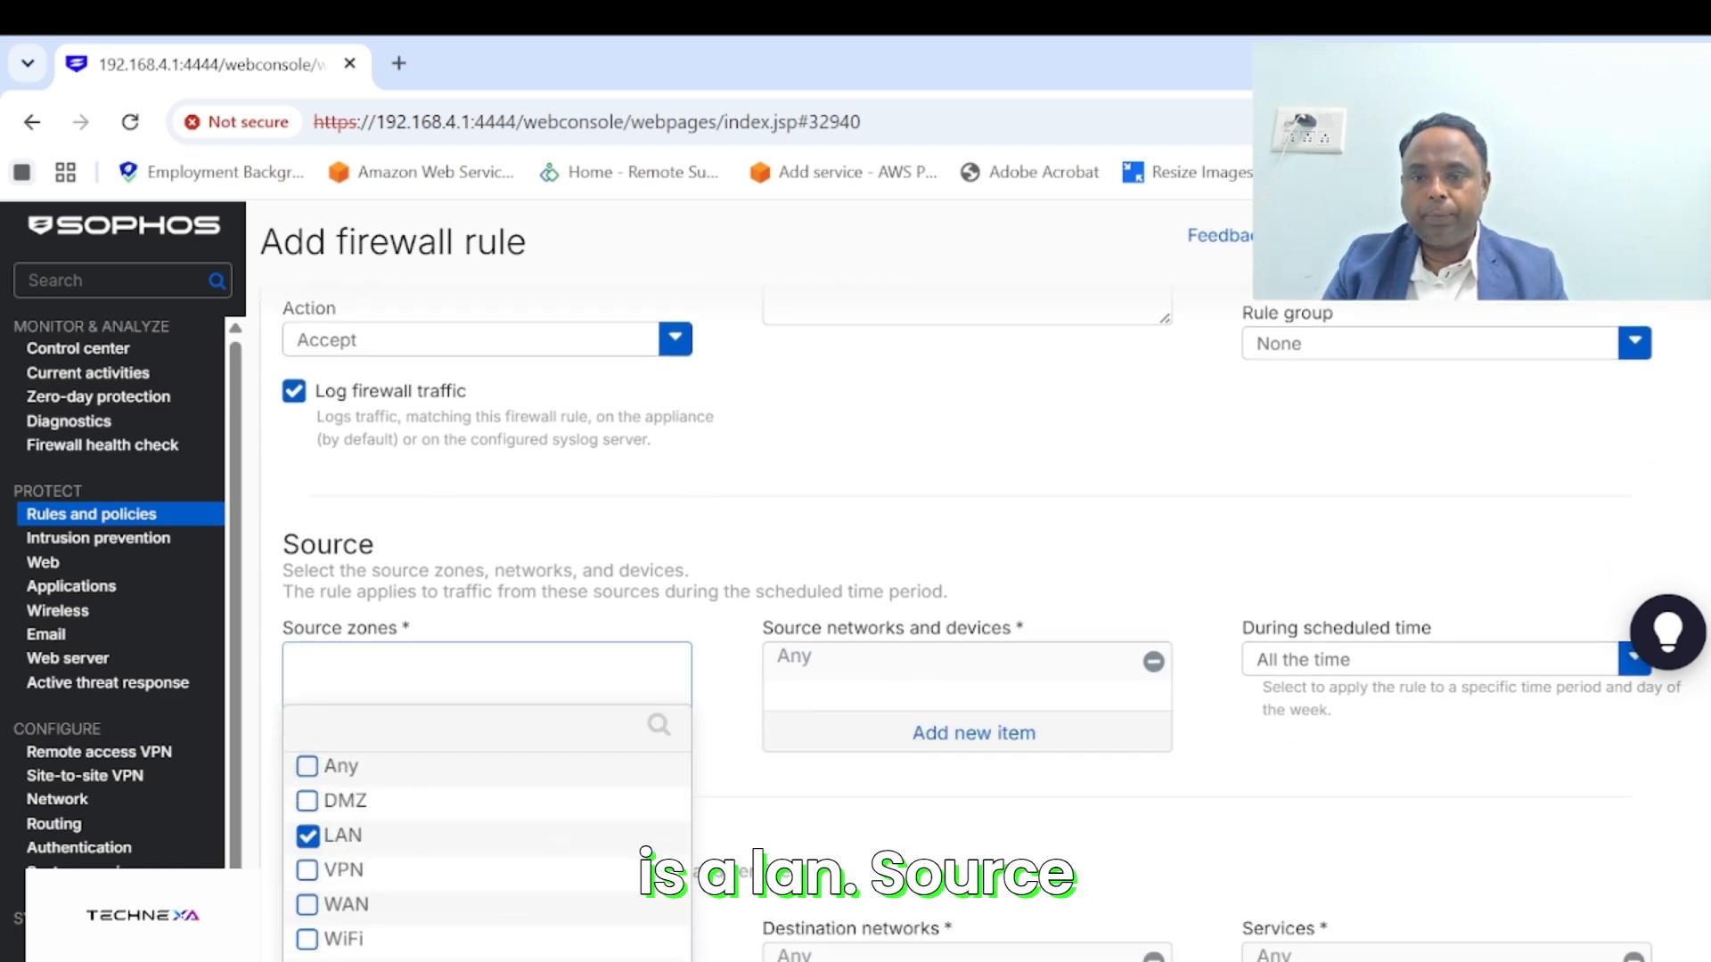
left_click(487, 960)
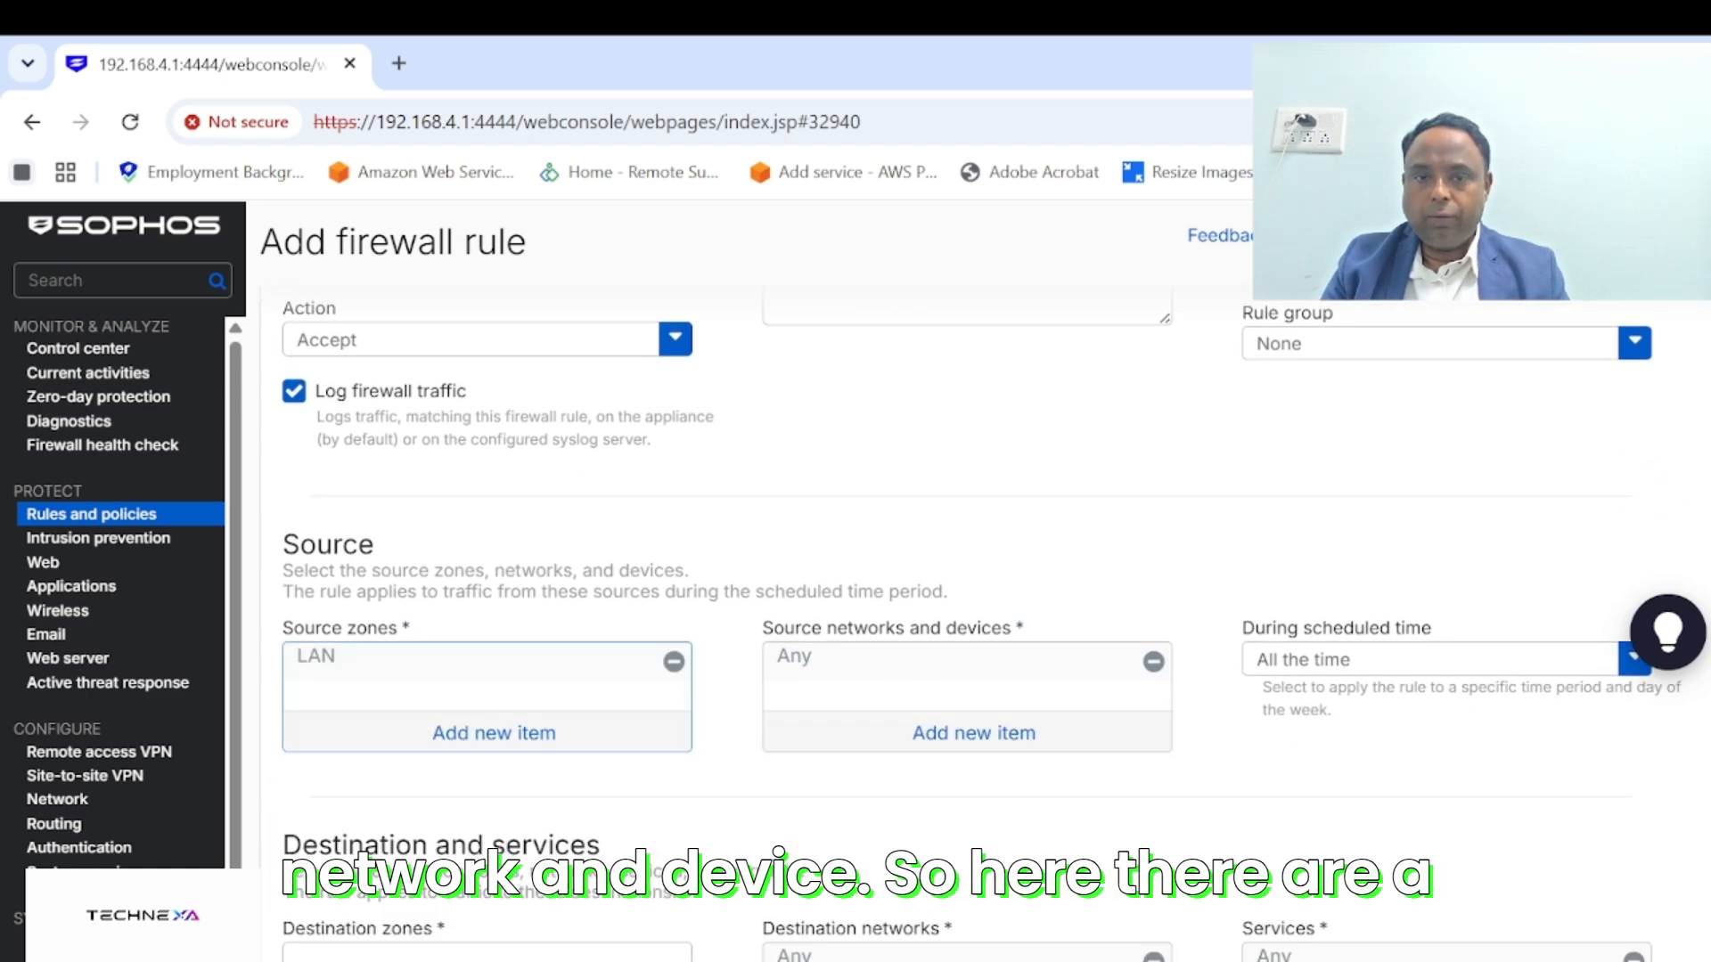
Select Any for the source networks and devices, and set the scheduled time to All the time
left_click(973, 734)
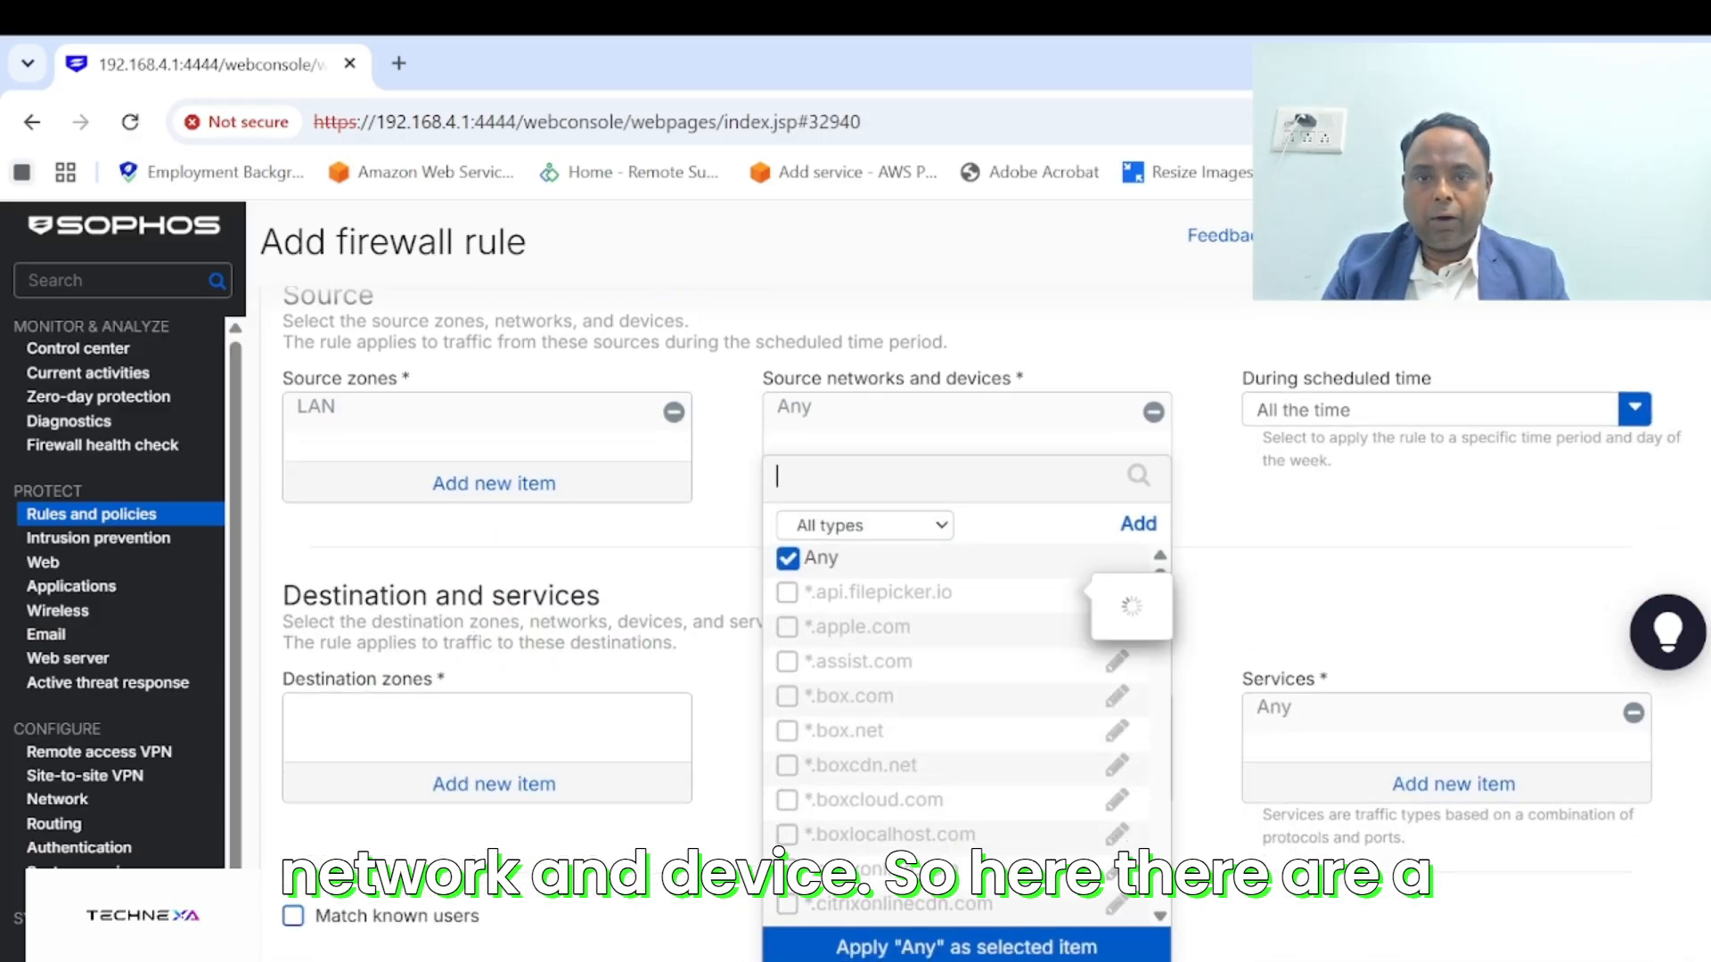
left_click(788, 557)
left_click(1138, 524)
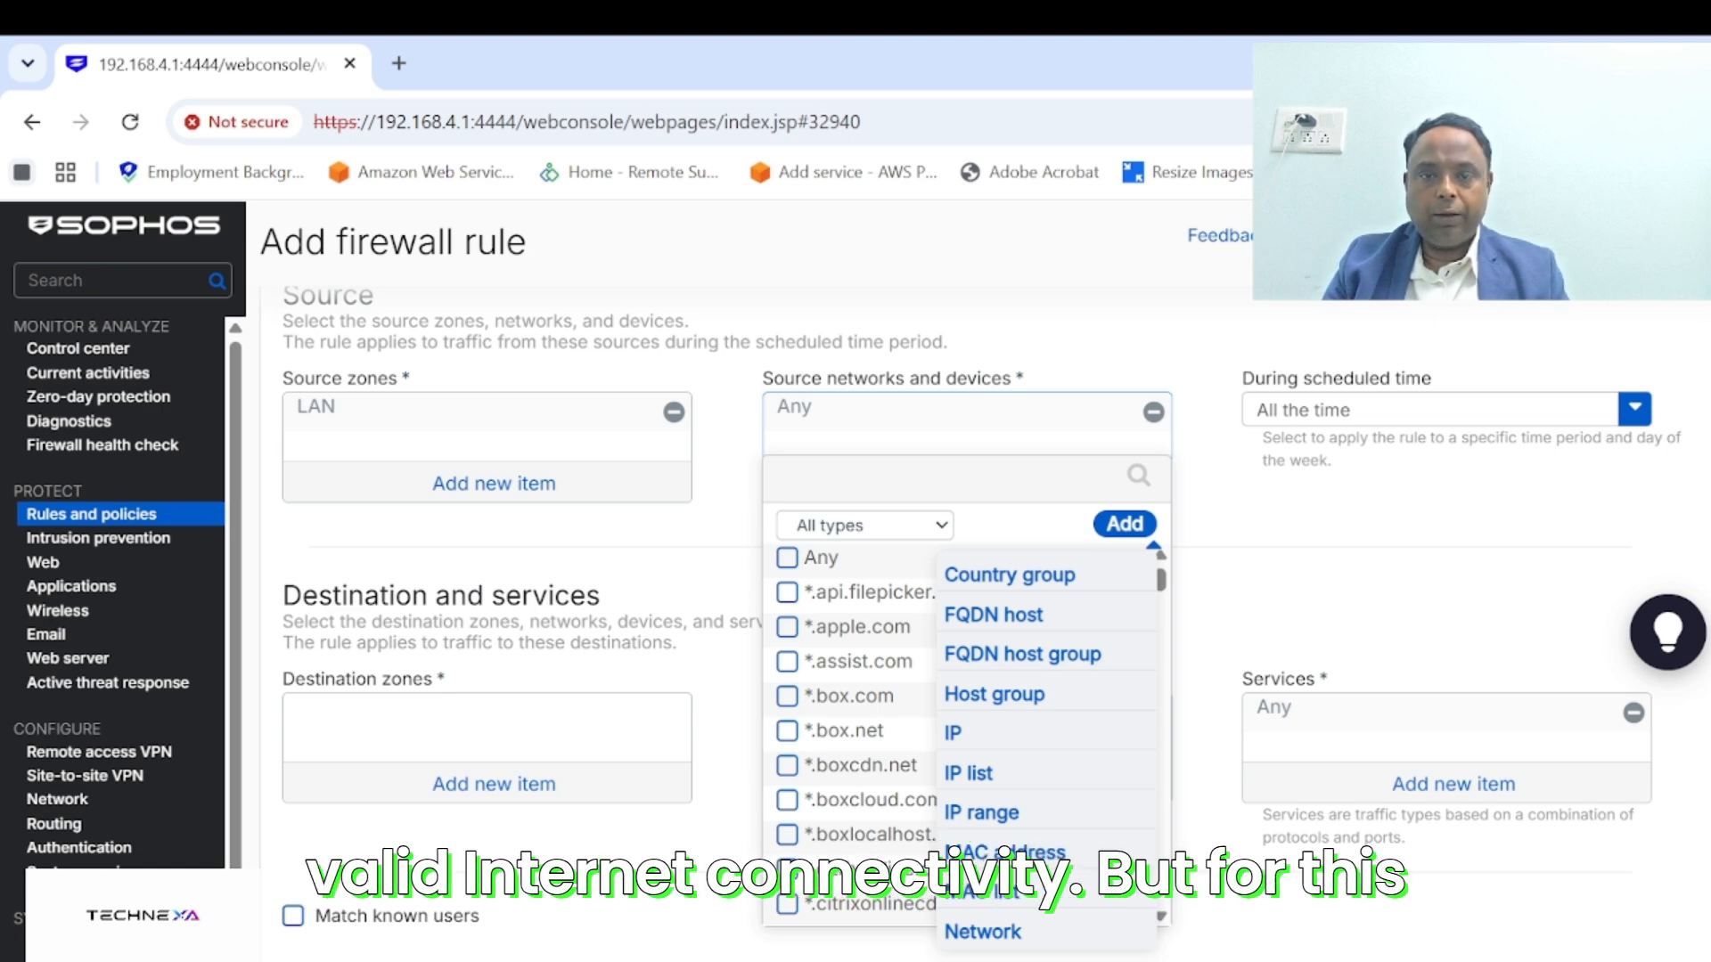
left_click(788, 559)
left_click(966, 947)
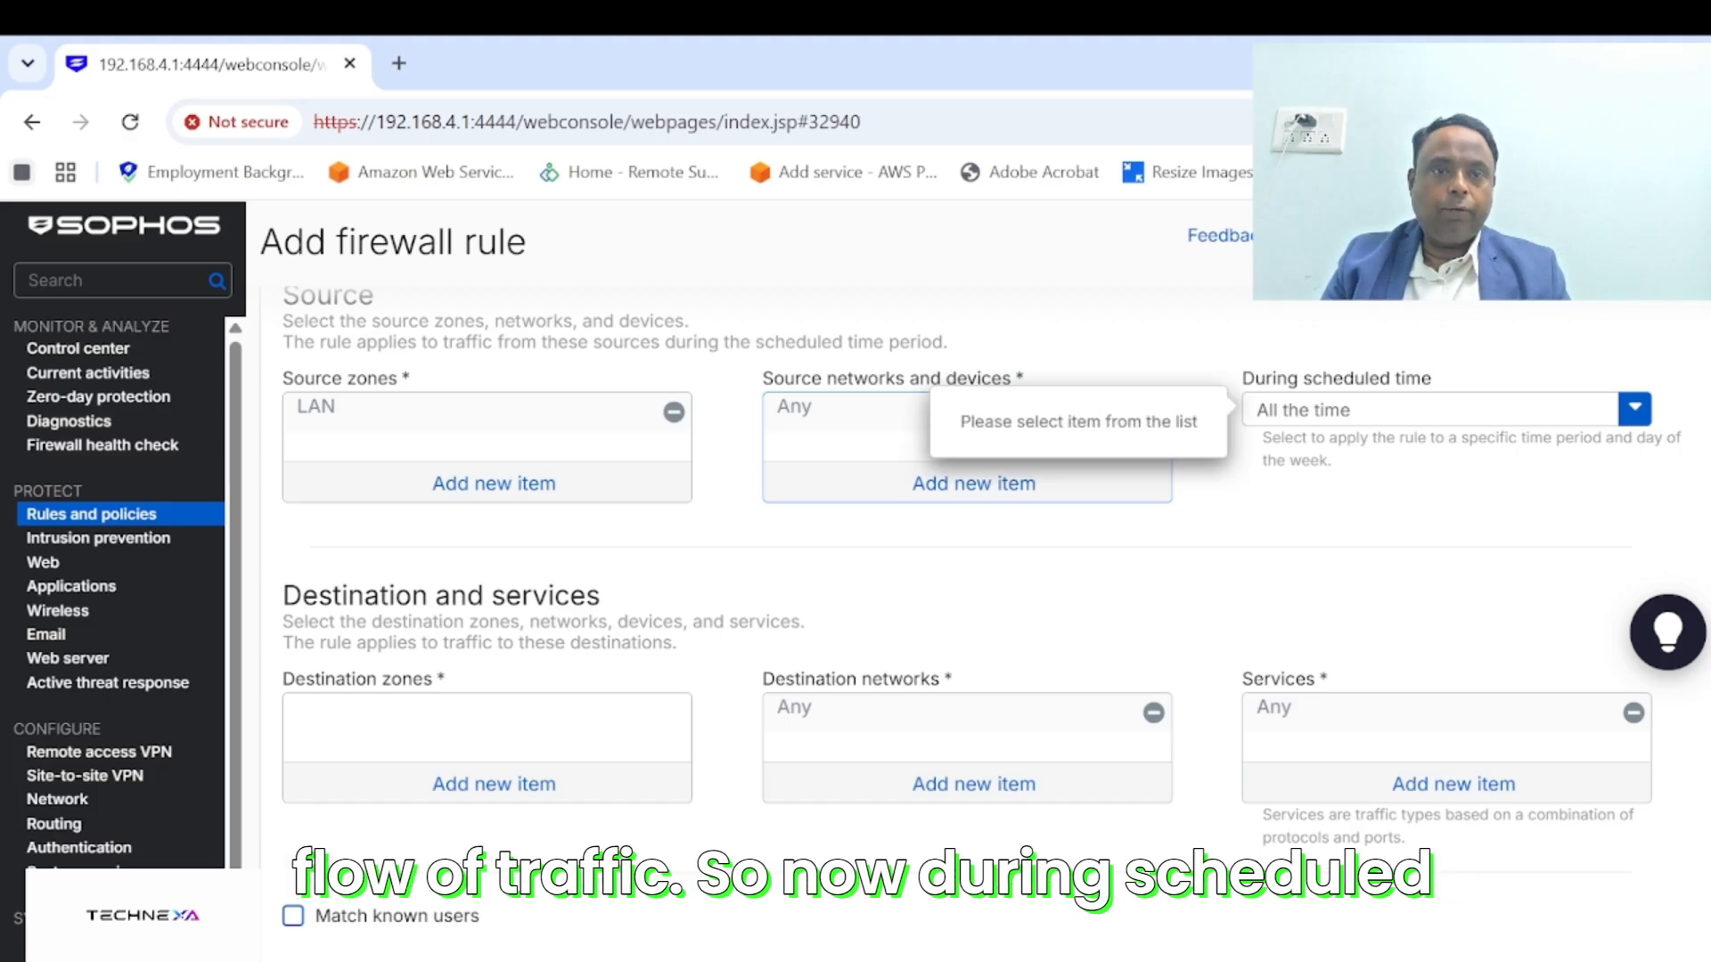
left_click(1634, 408)
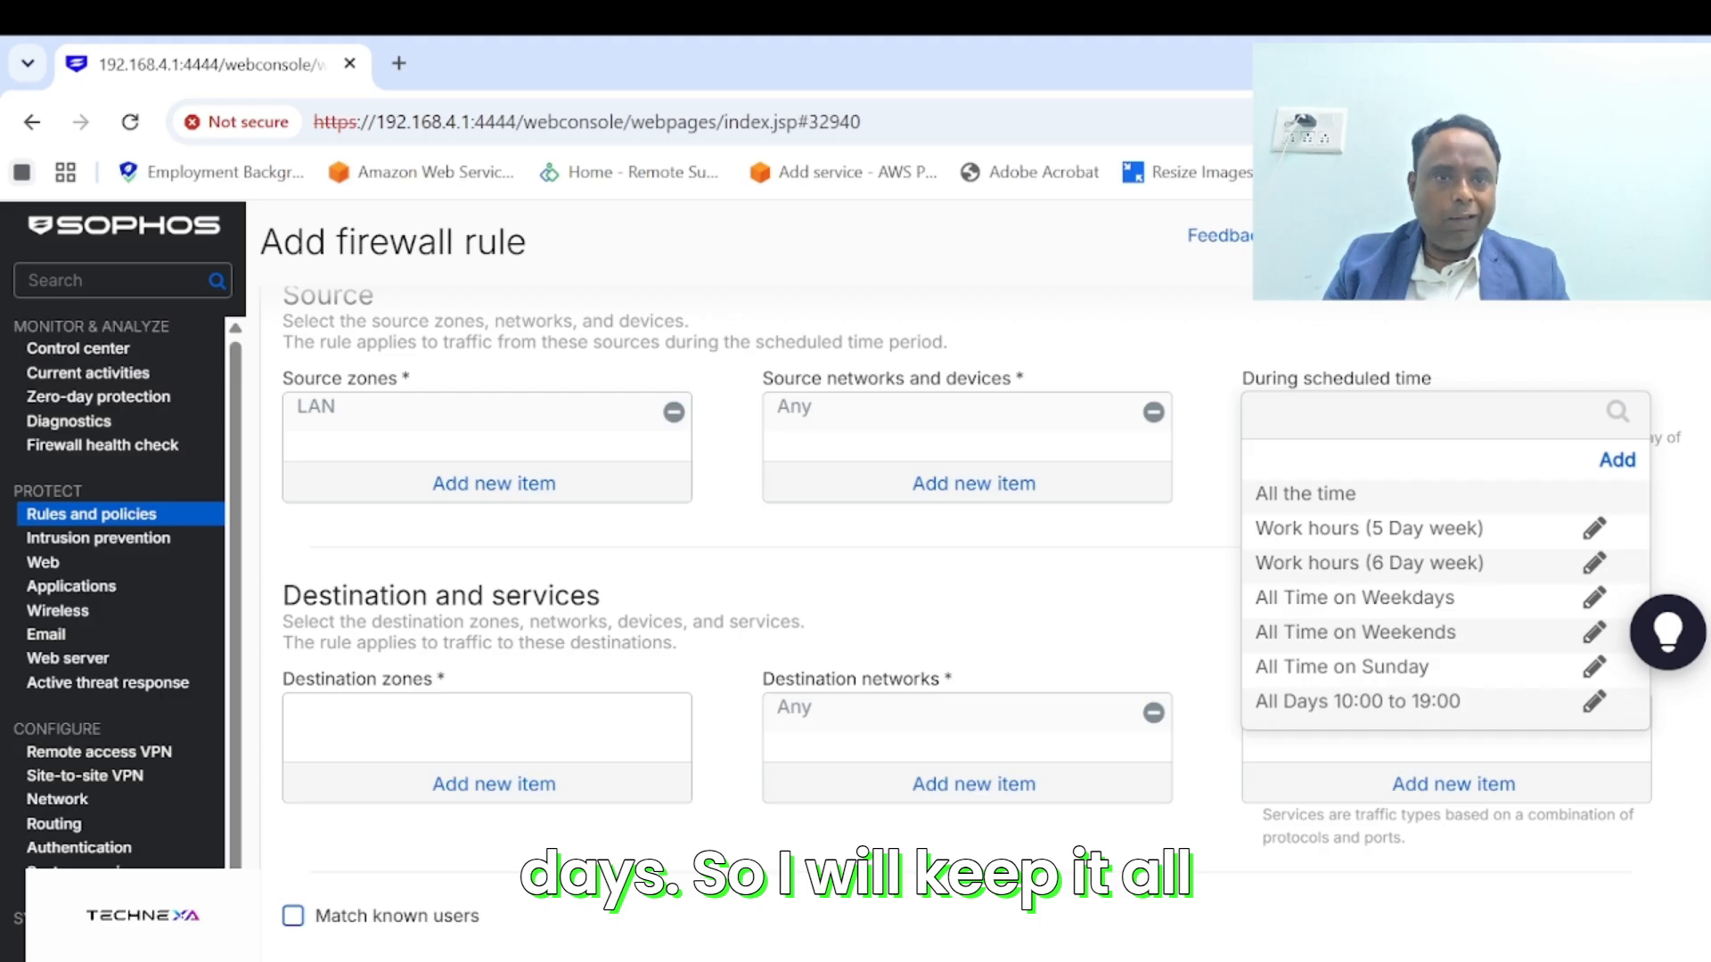
left_click(1305, 493)
Set the rule's destination zone to WAN
scroll(981, 615, "down", 1)
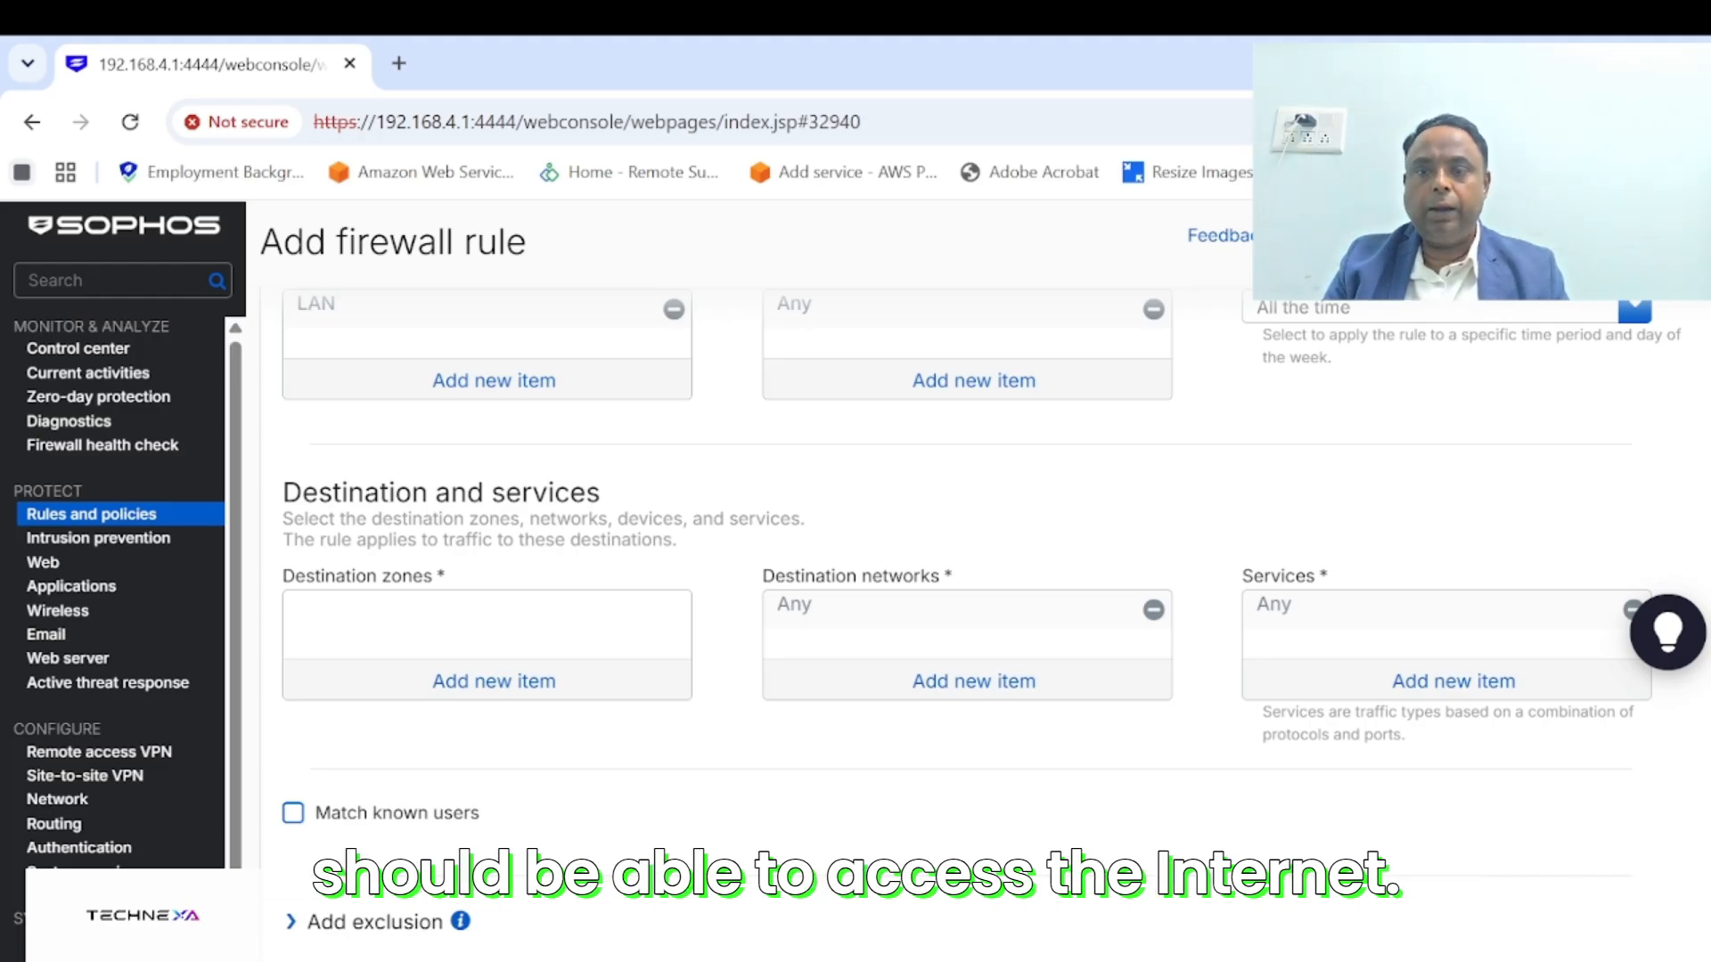
left_click(494, 682)
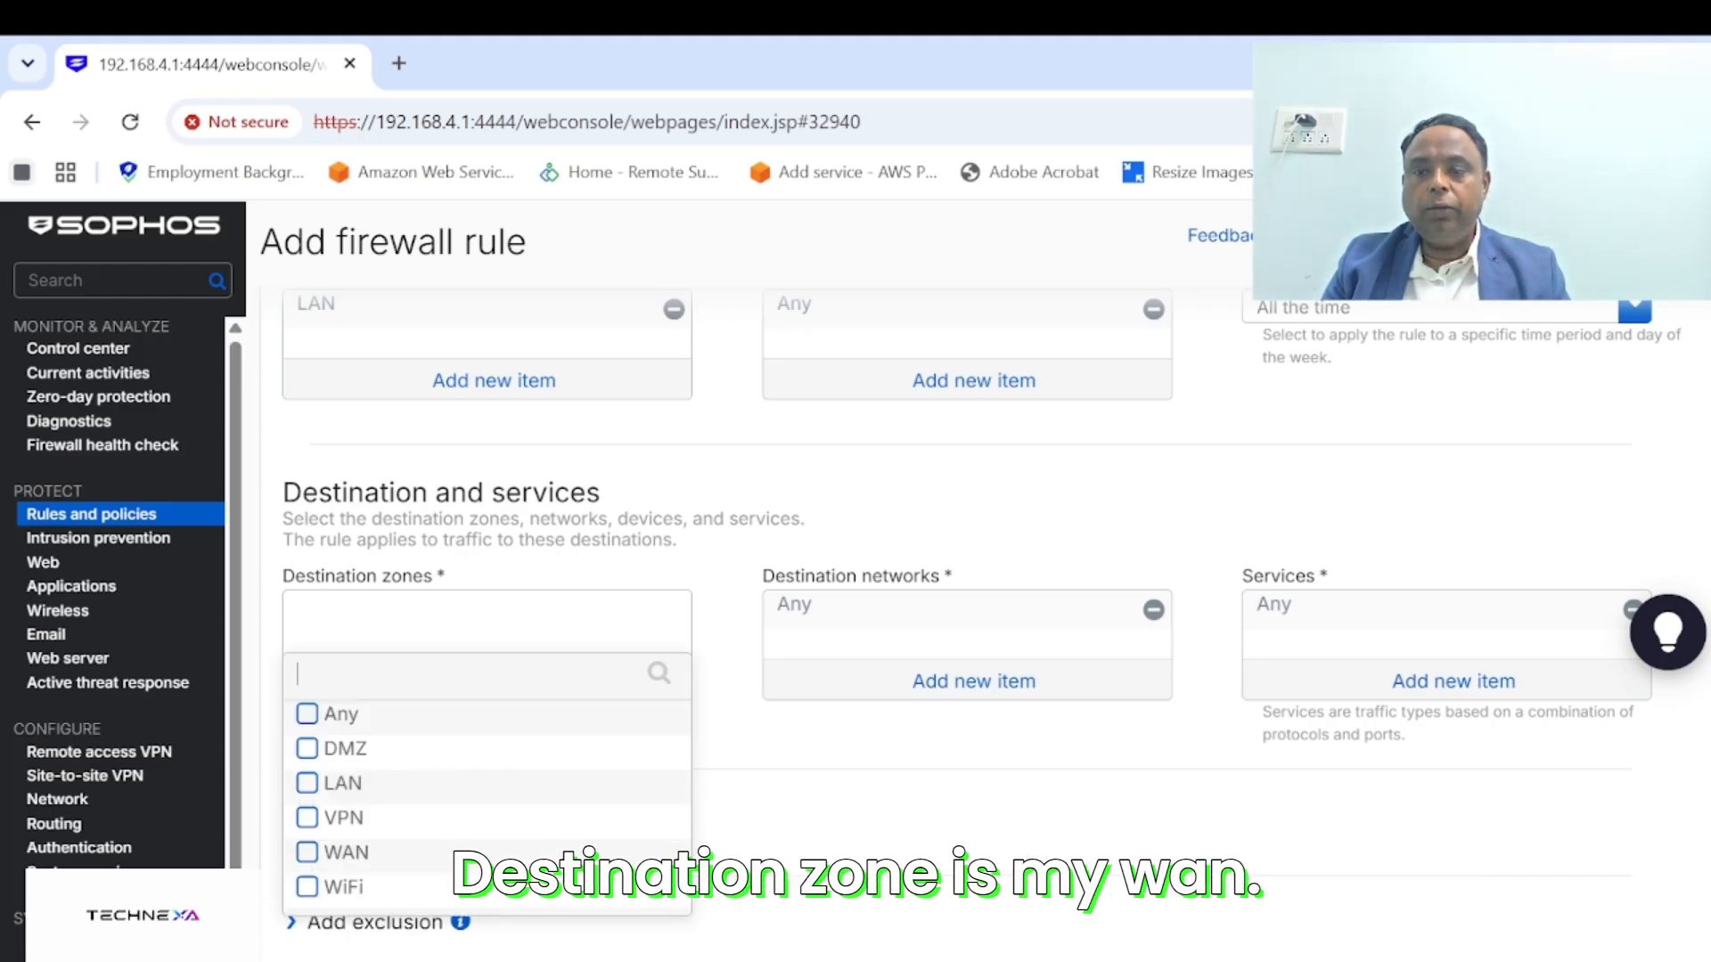
left_click(307, 853)
left_click(486, 936)
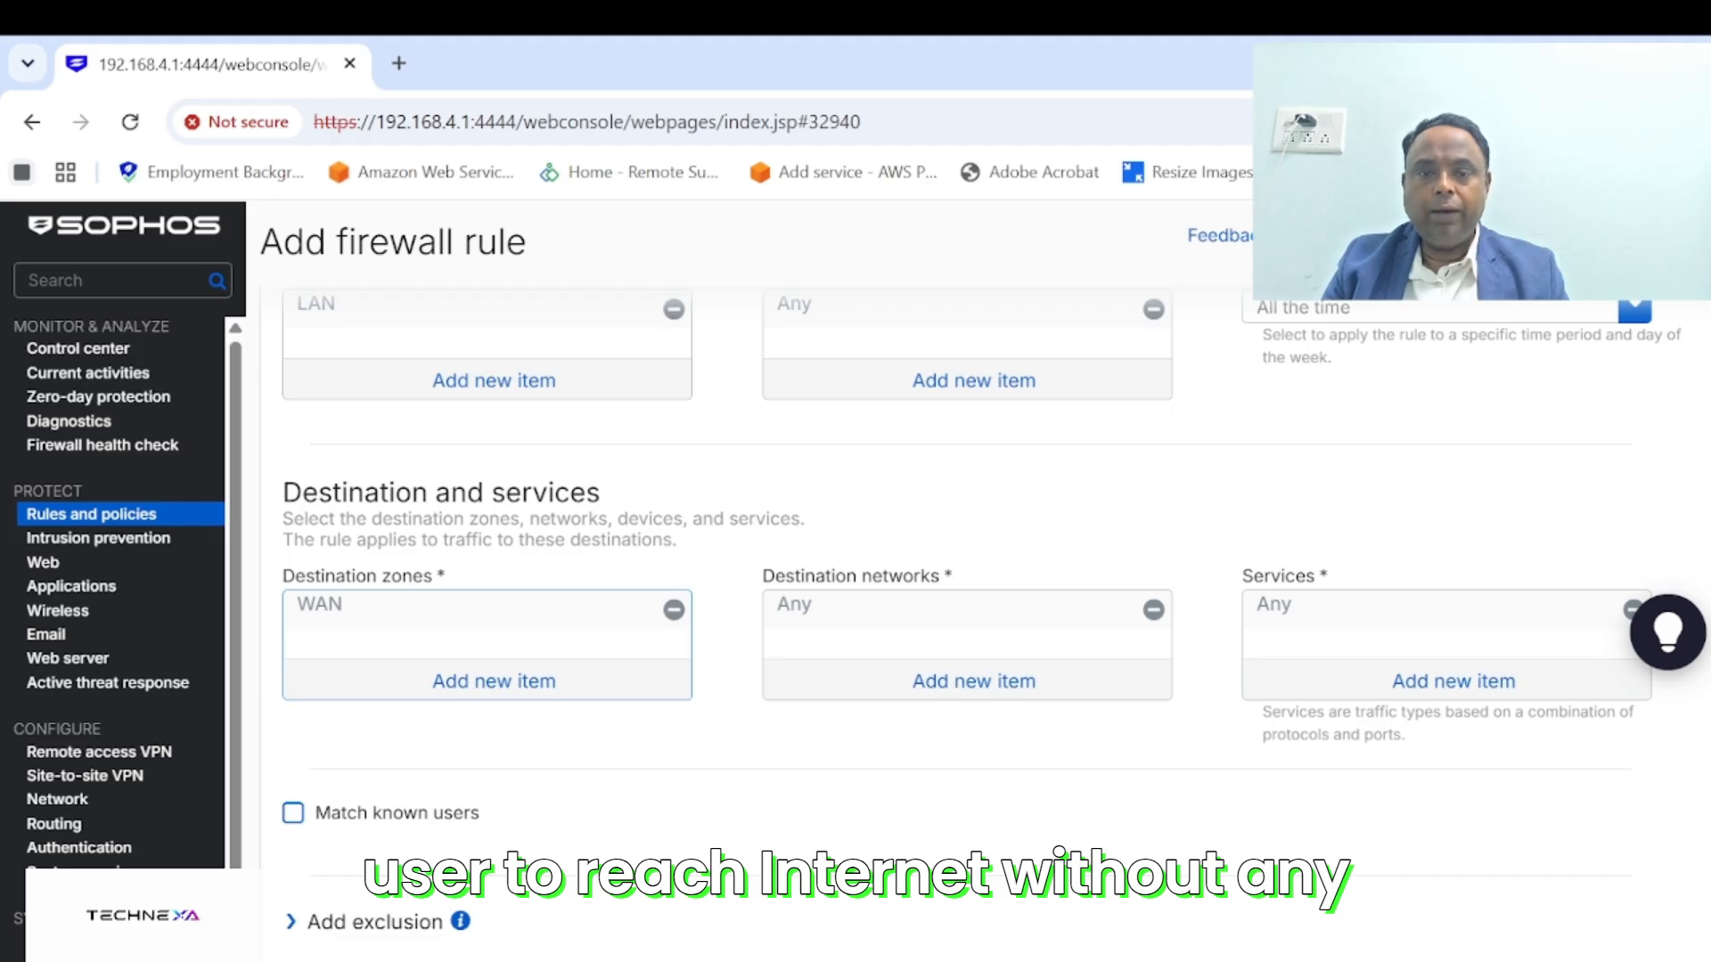
Try to define a new ICMP service for the rule's services
left_click(1453, 681)
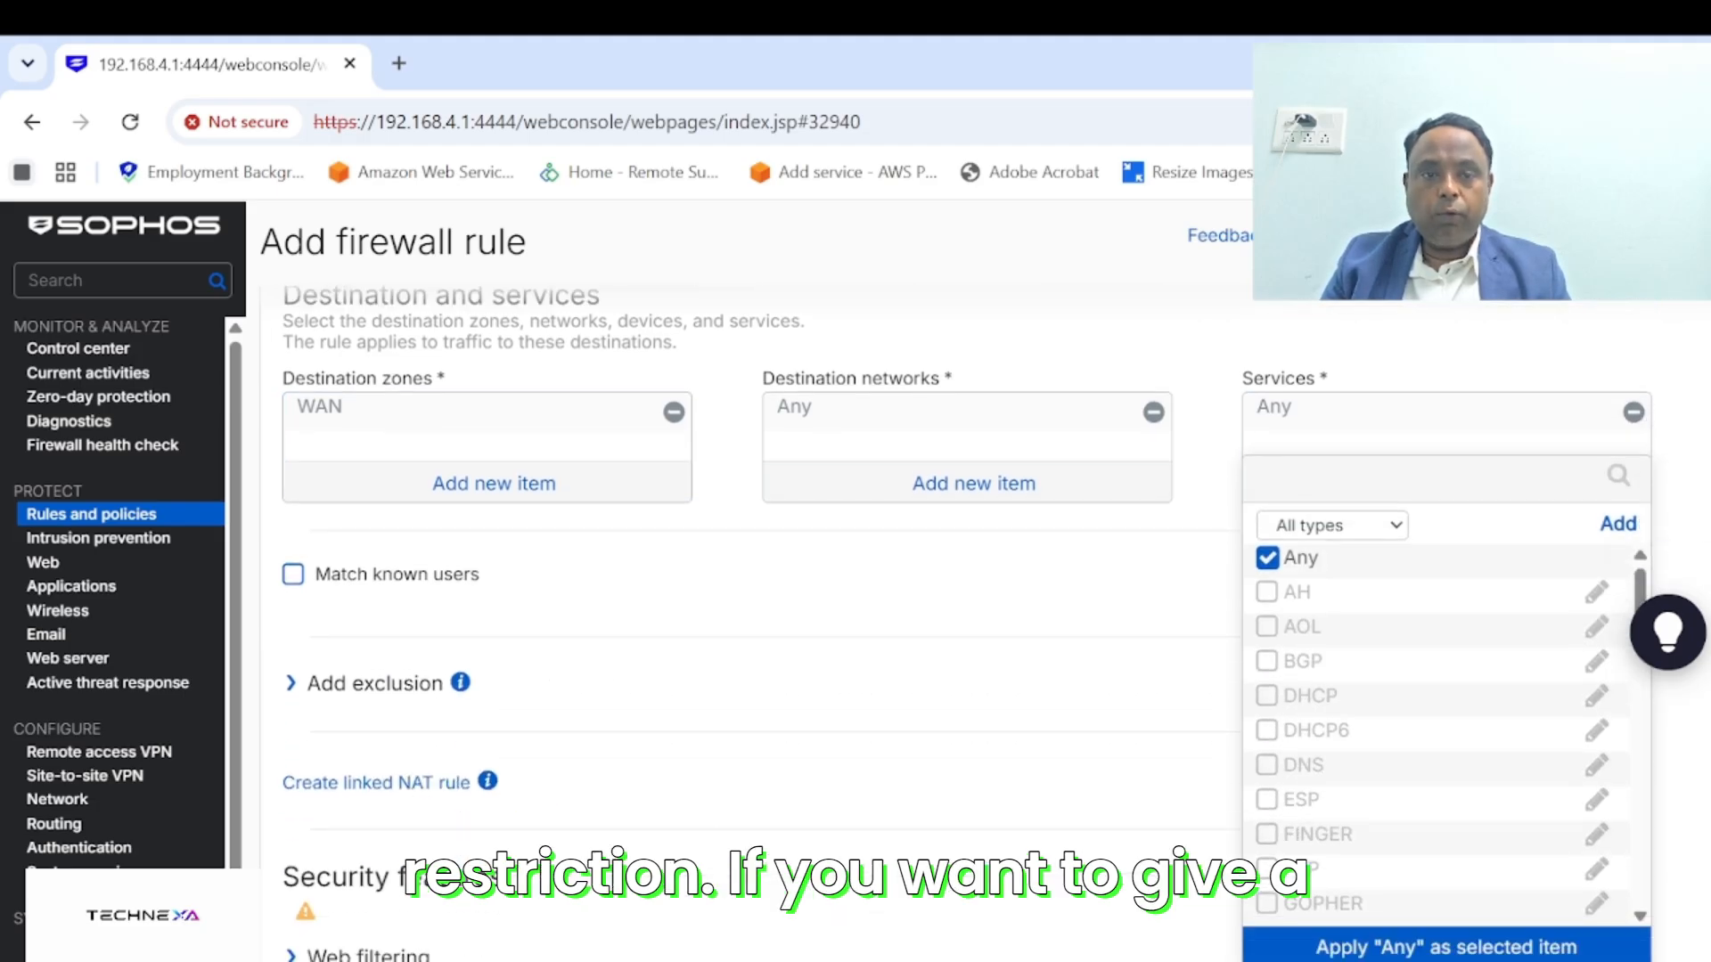
left_click(1267, 557)
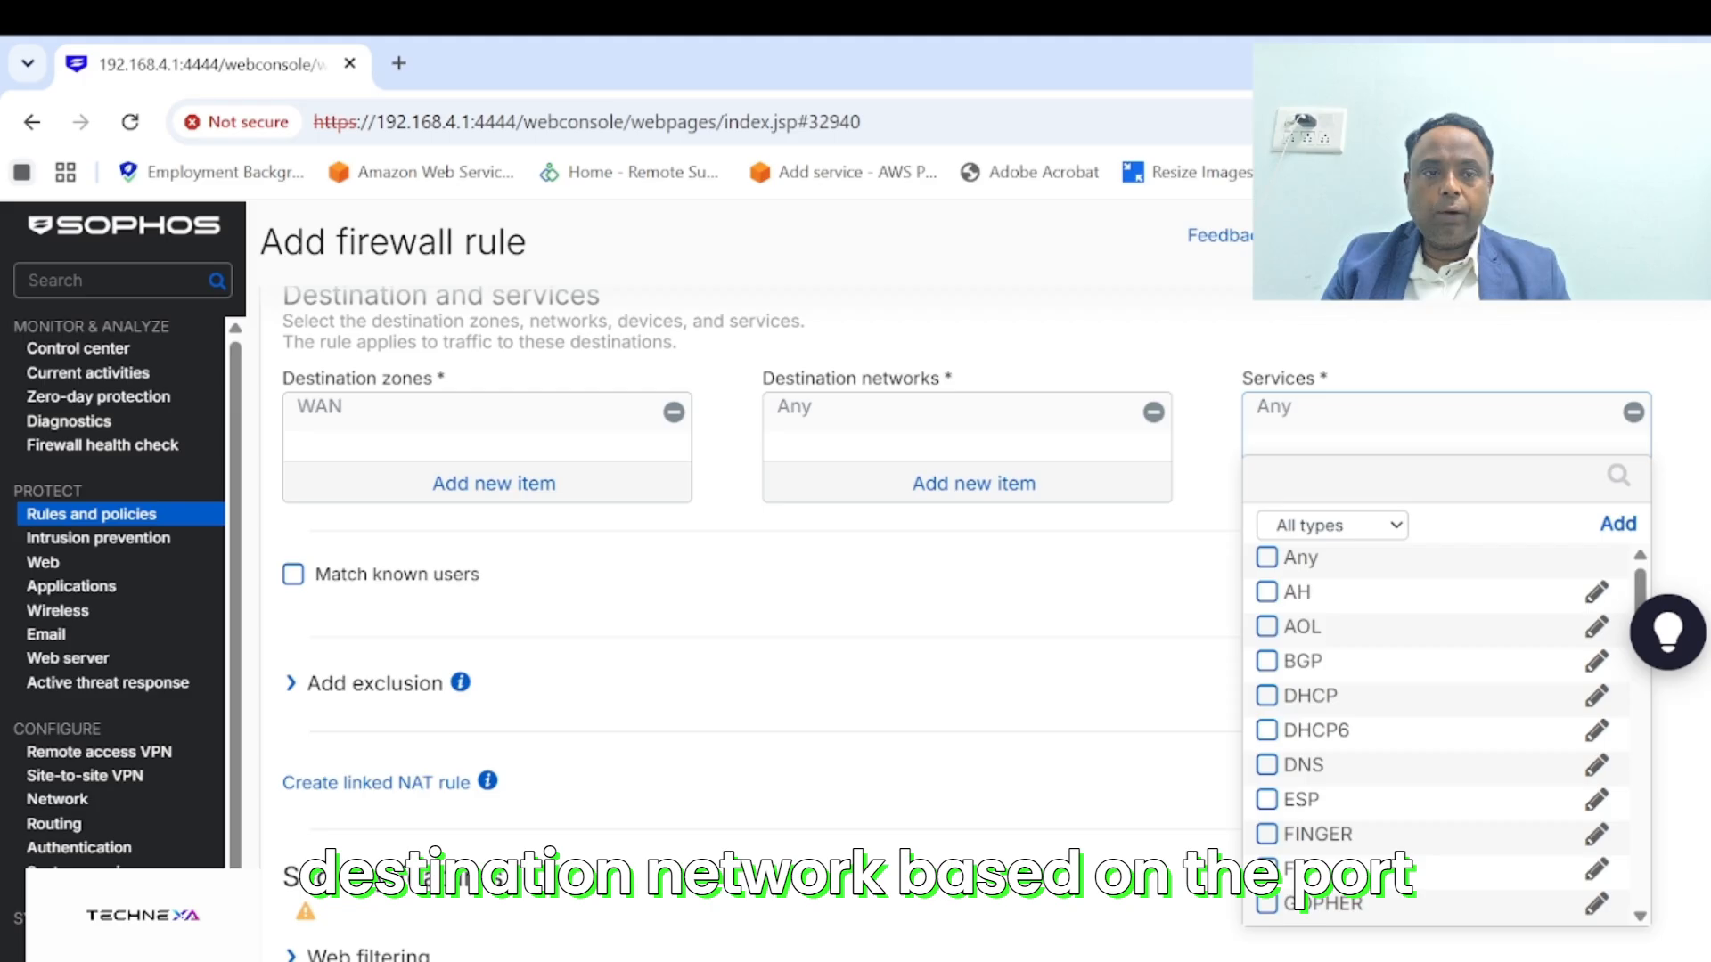
left_click(1618, 524)
left_click(1462, 611)
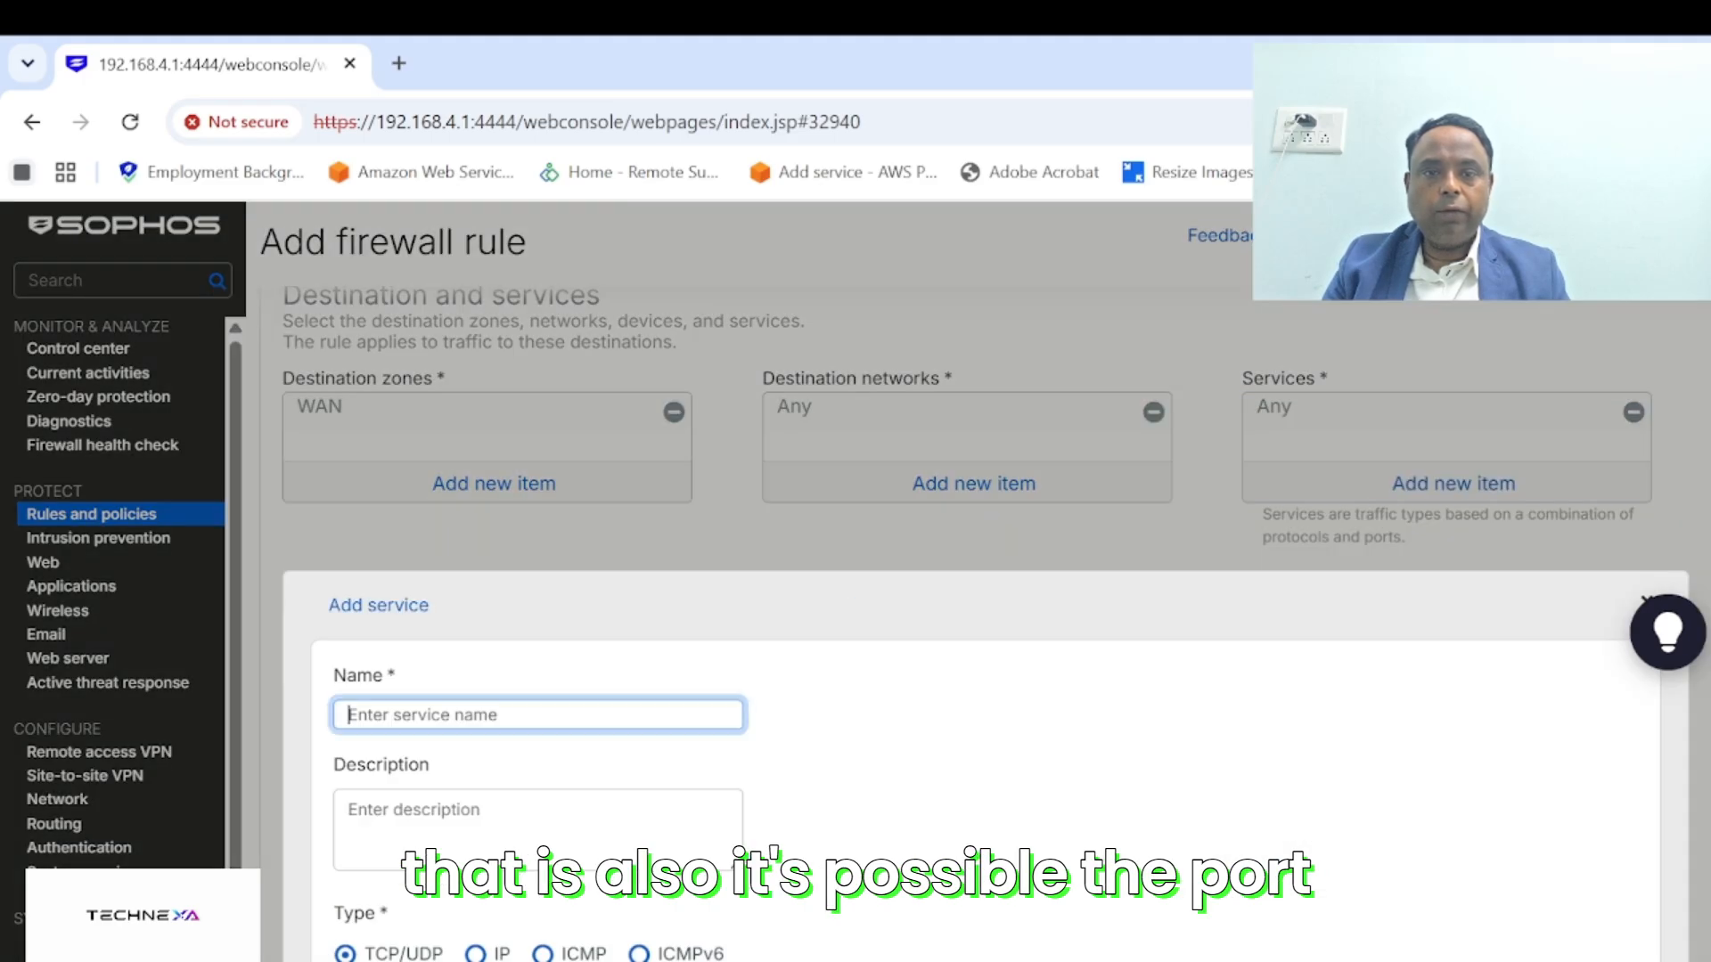
scroll(986, 624, "down", 2)
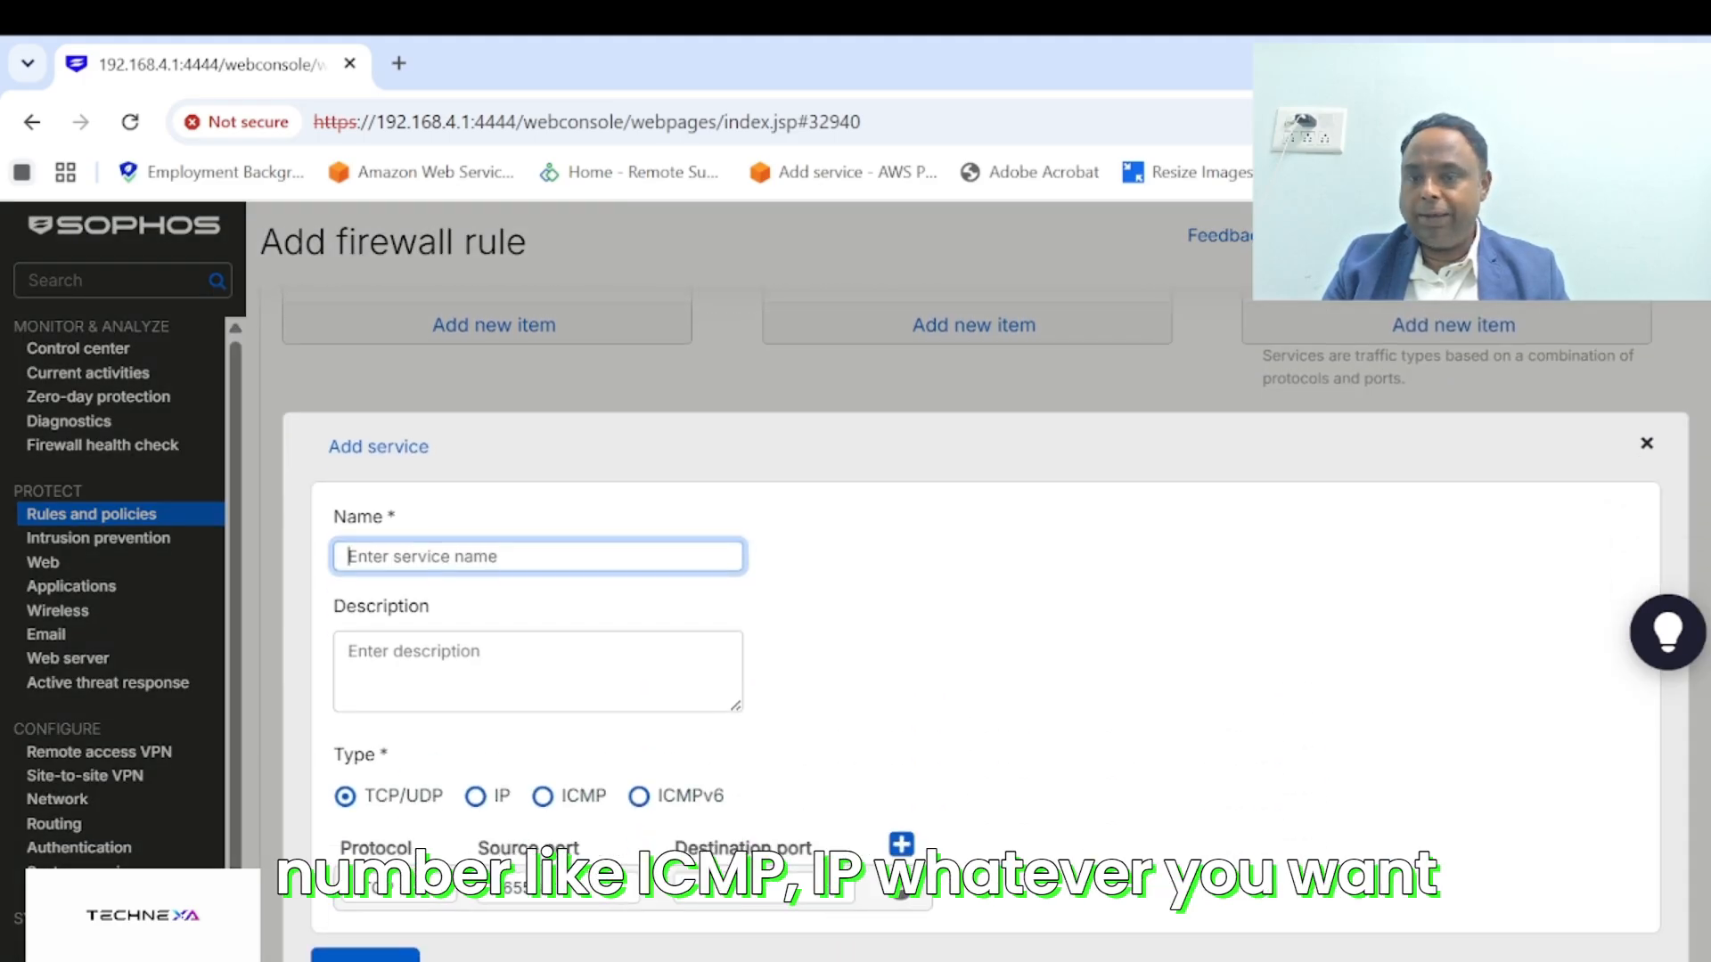
left_click(542, 797)
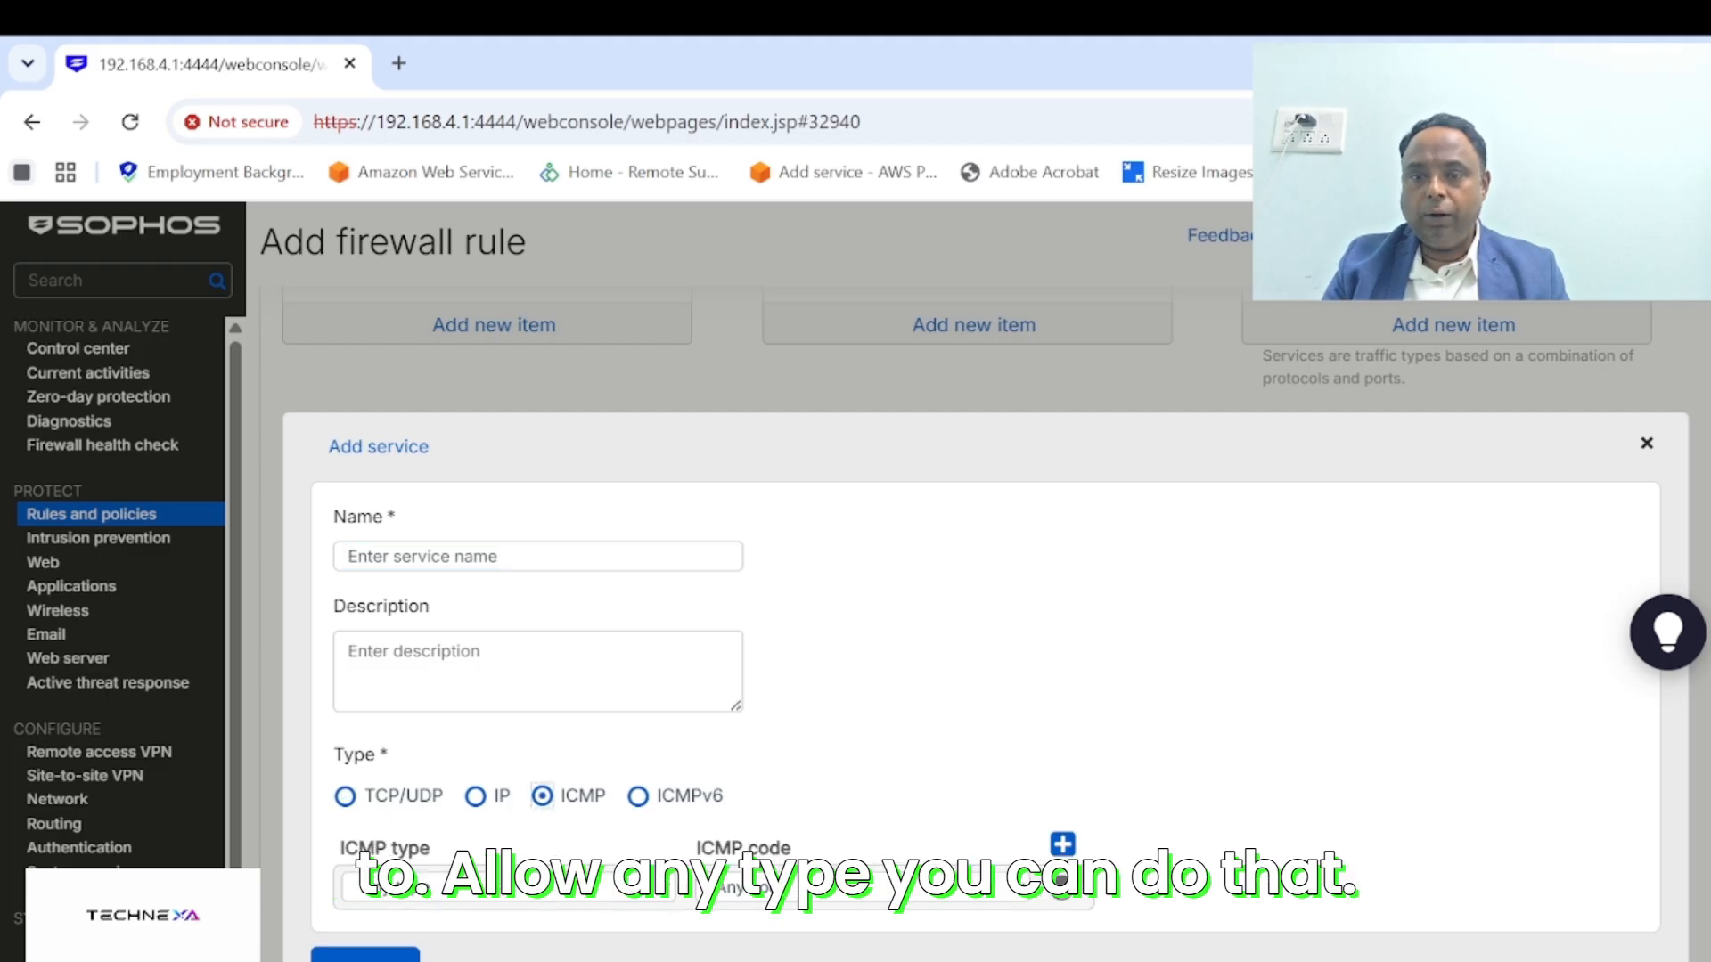
left_click(508, 887)
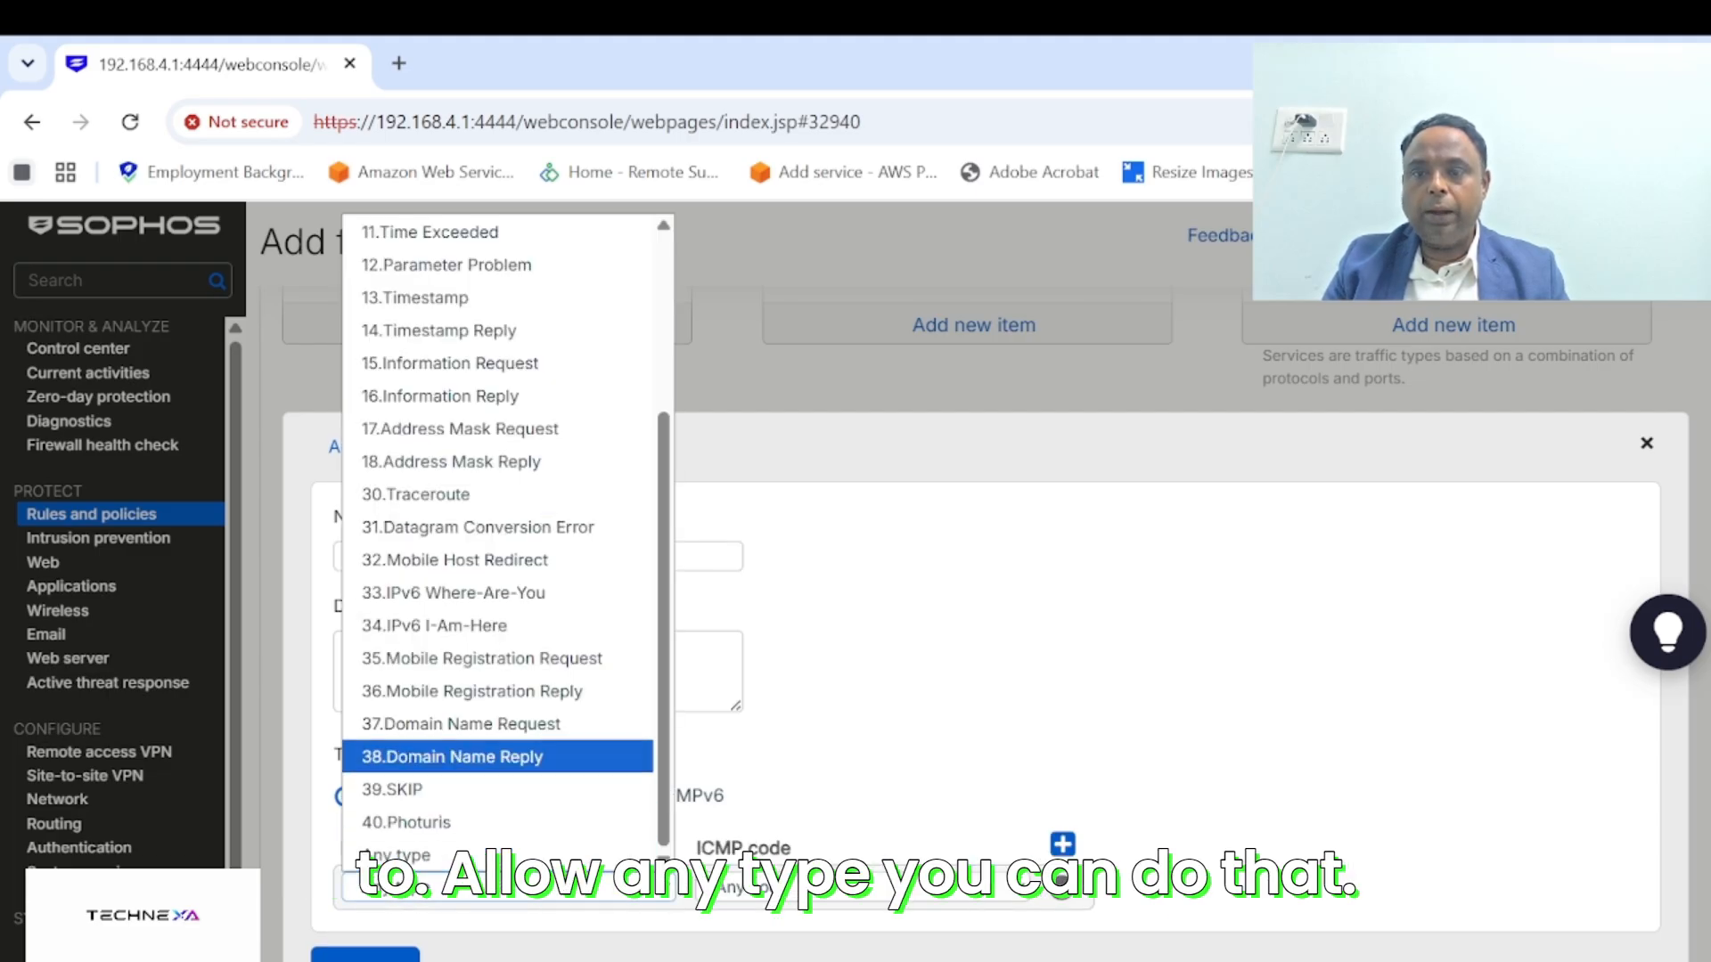
left_click(856, 744)
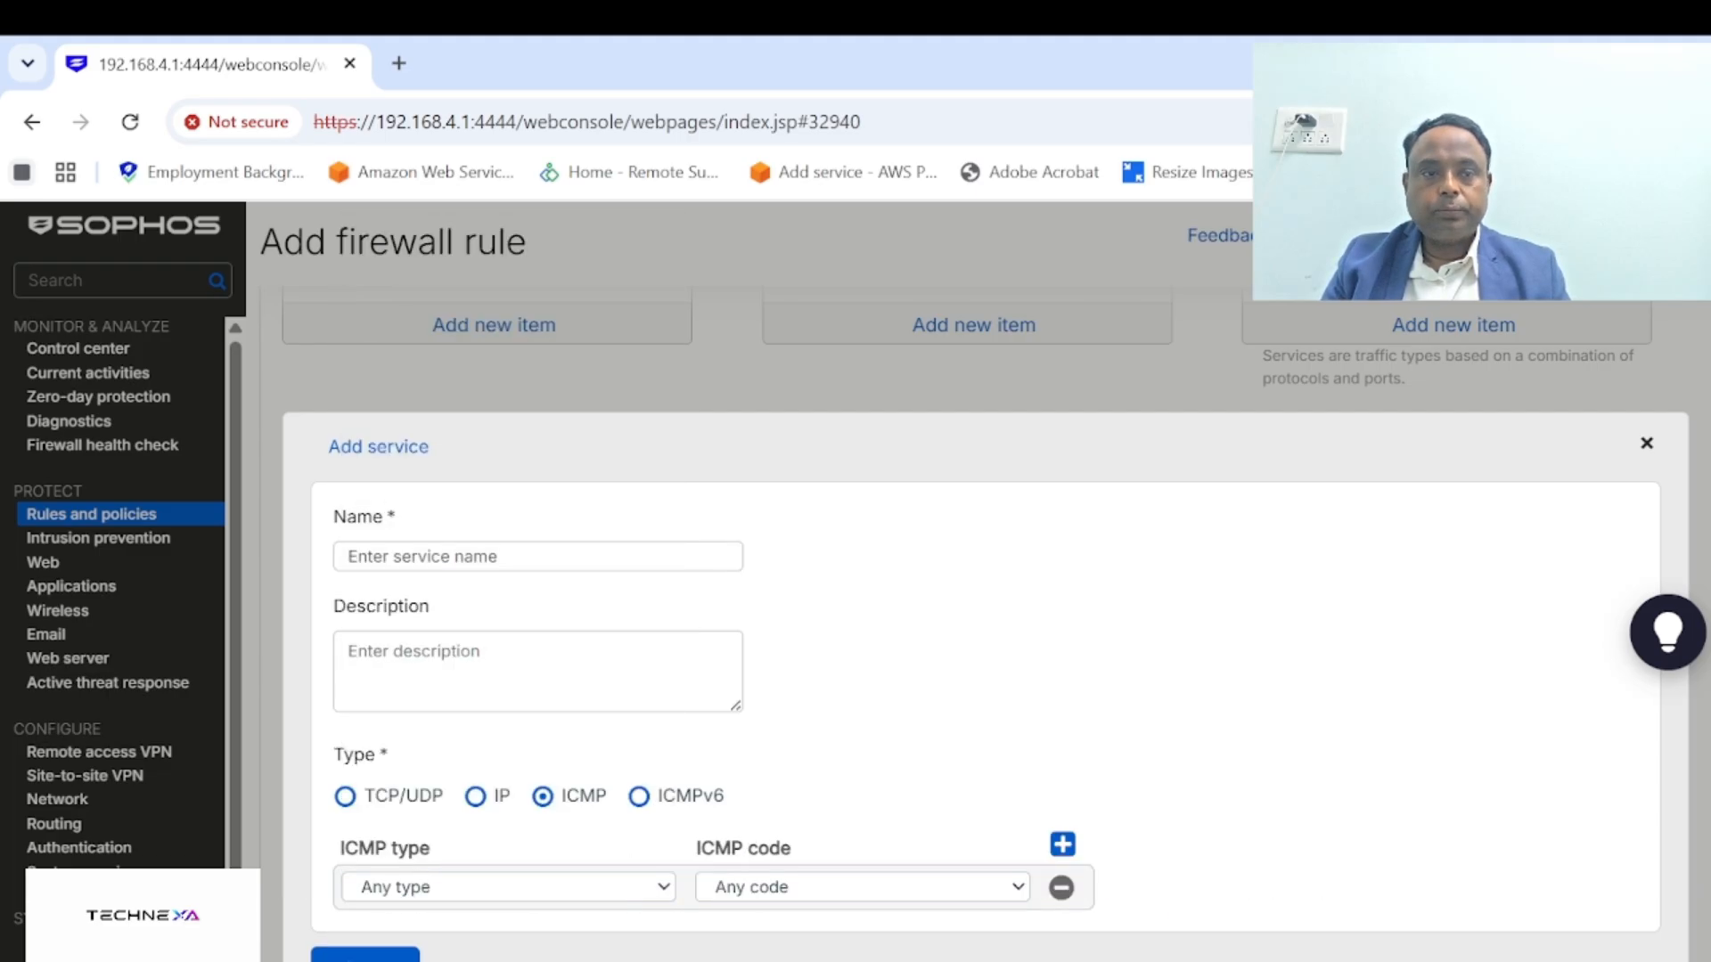
left_click(1646, 442)
scroll(967, 579, "up", 5)
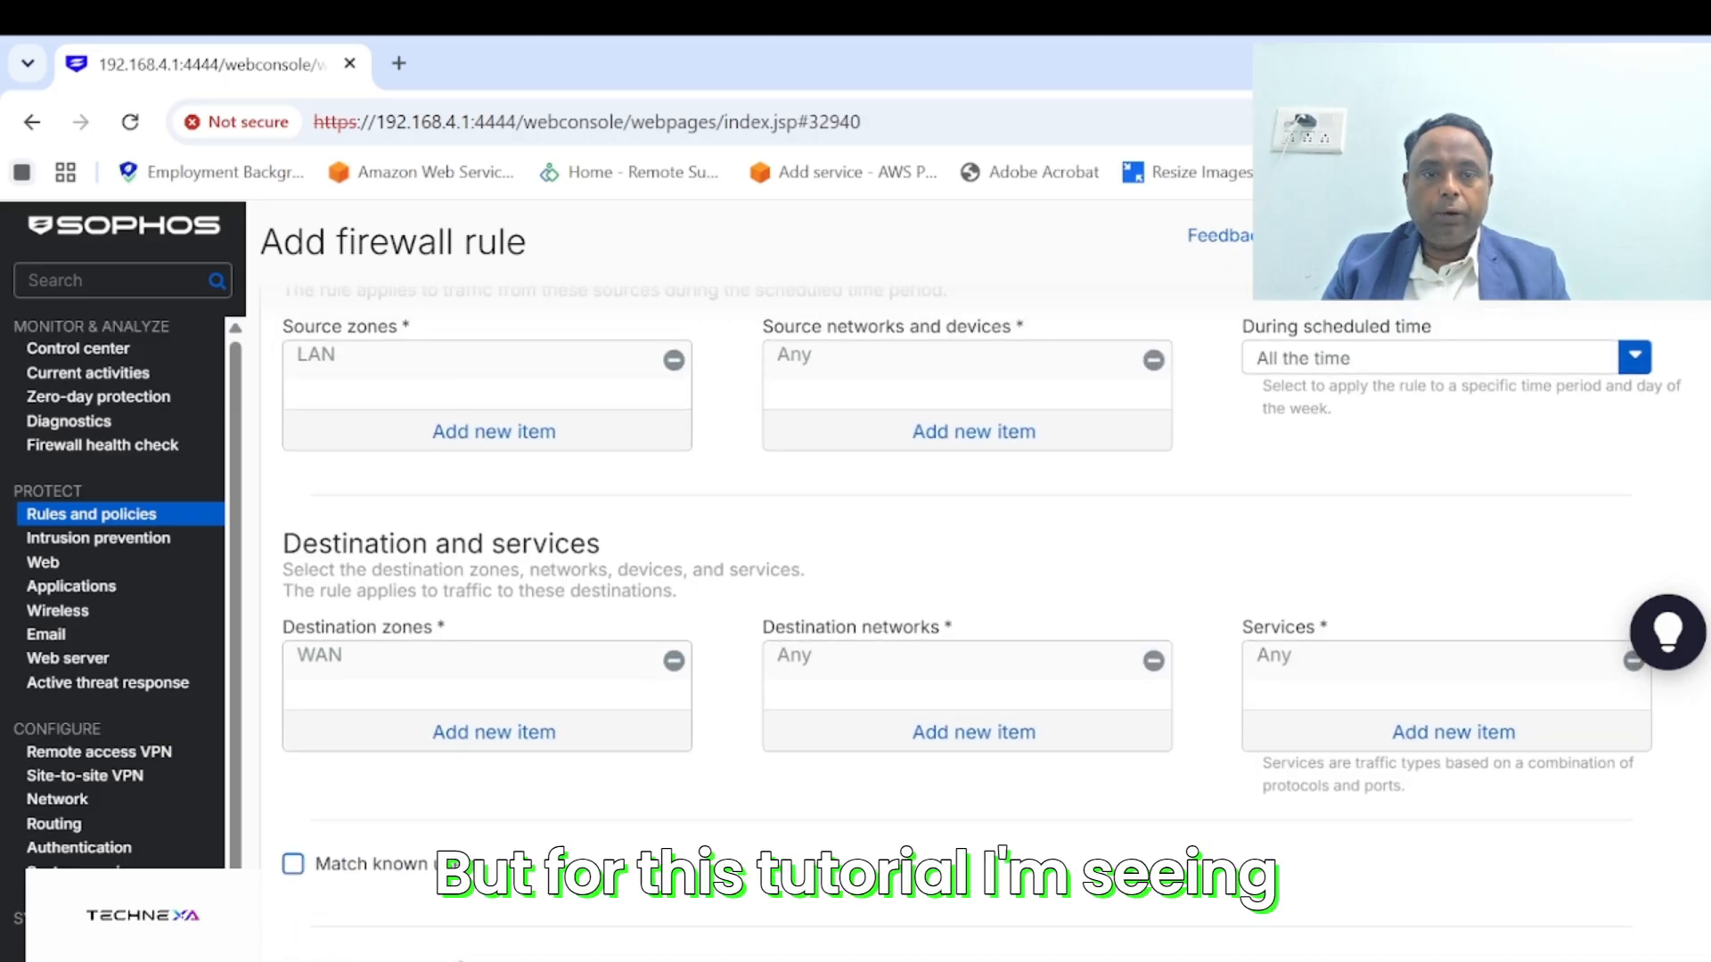
scroll(967, 579, "down", 3)
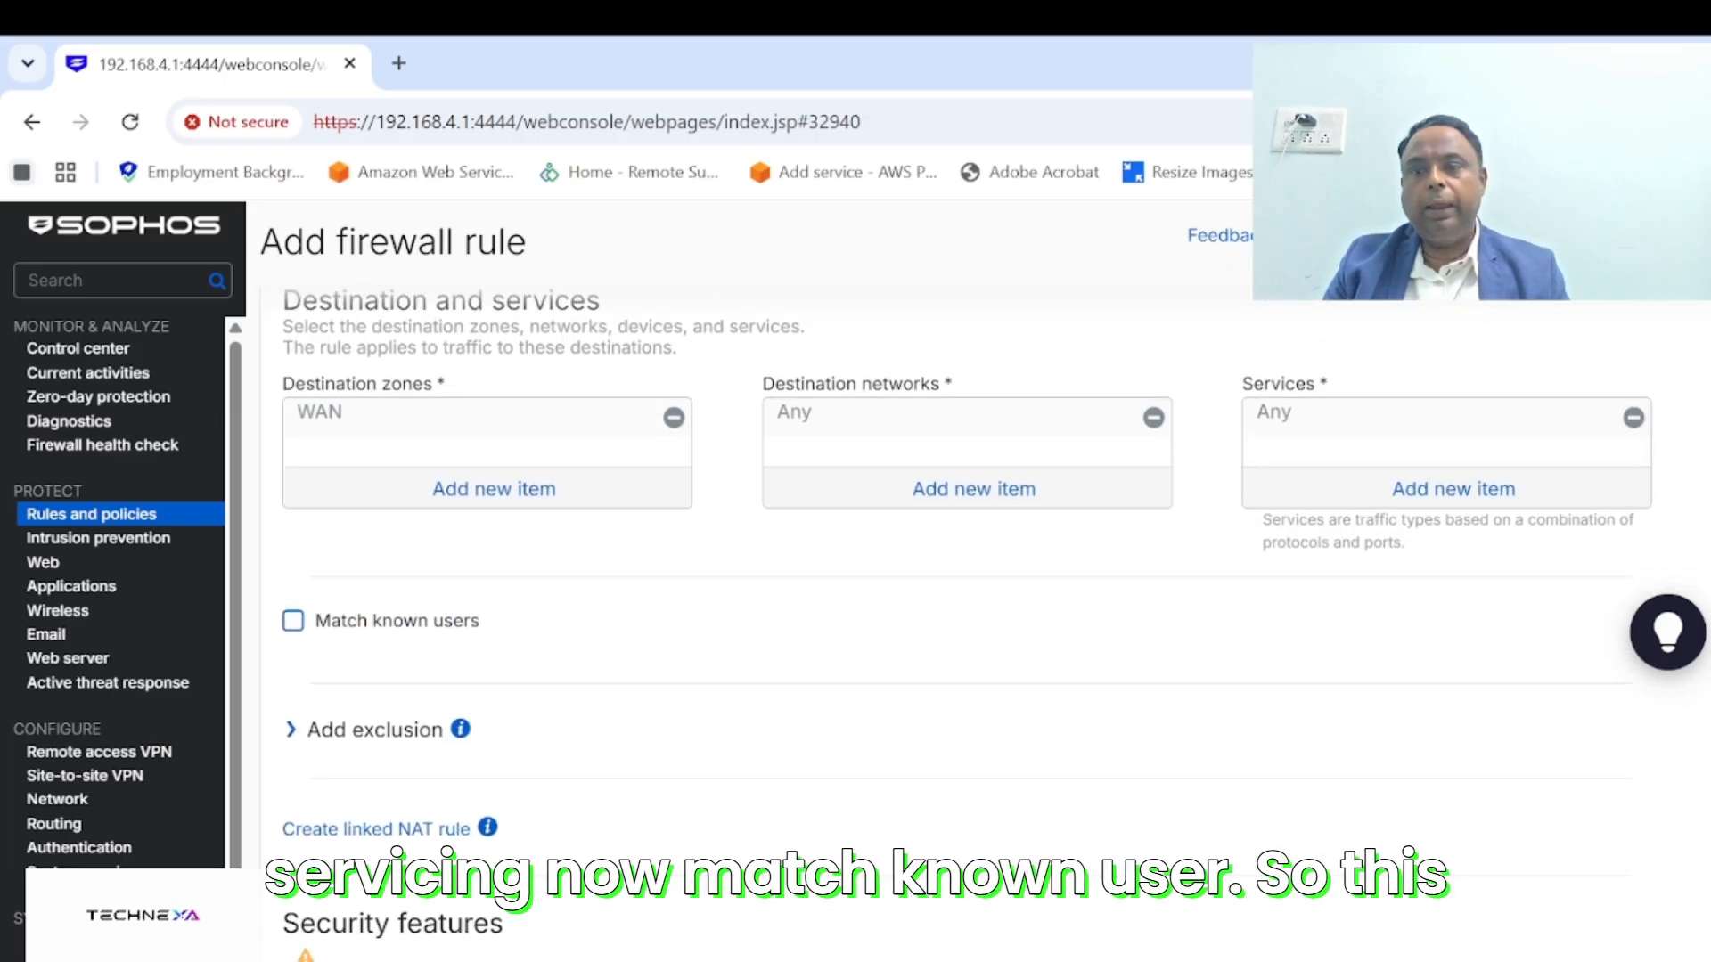
left_click(293, 621)
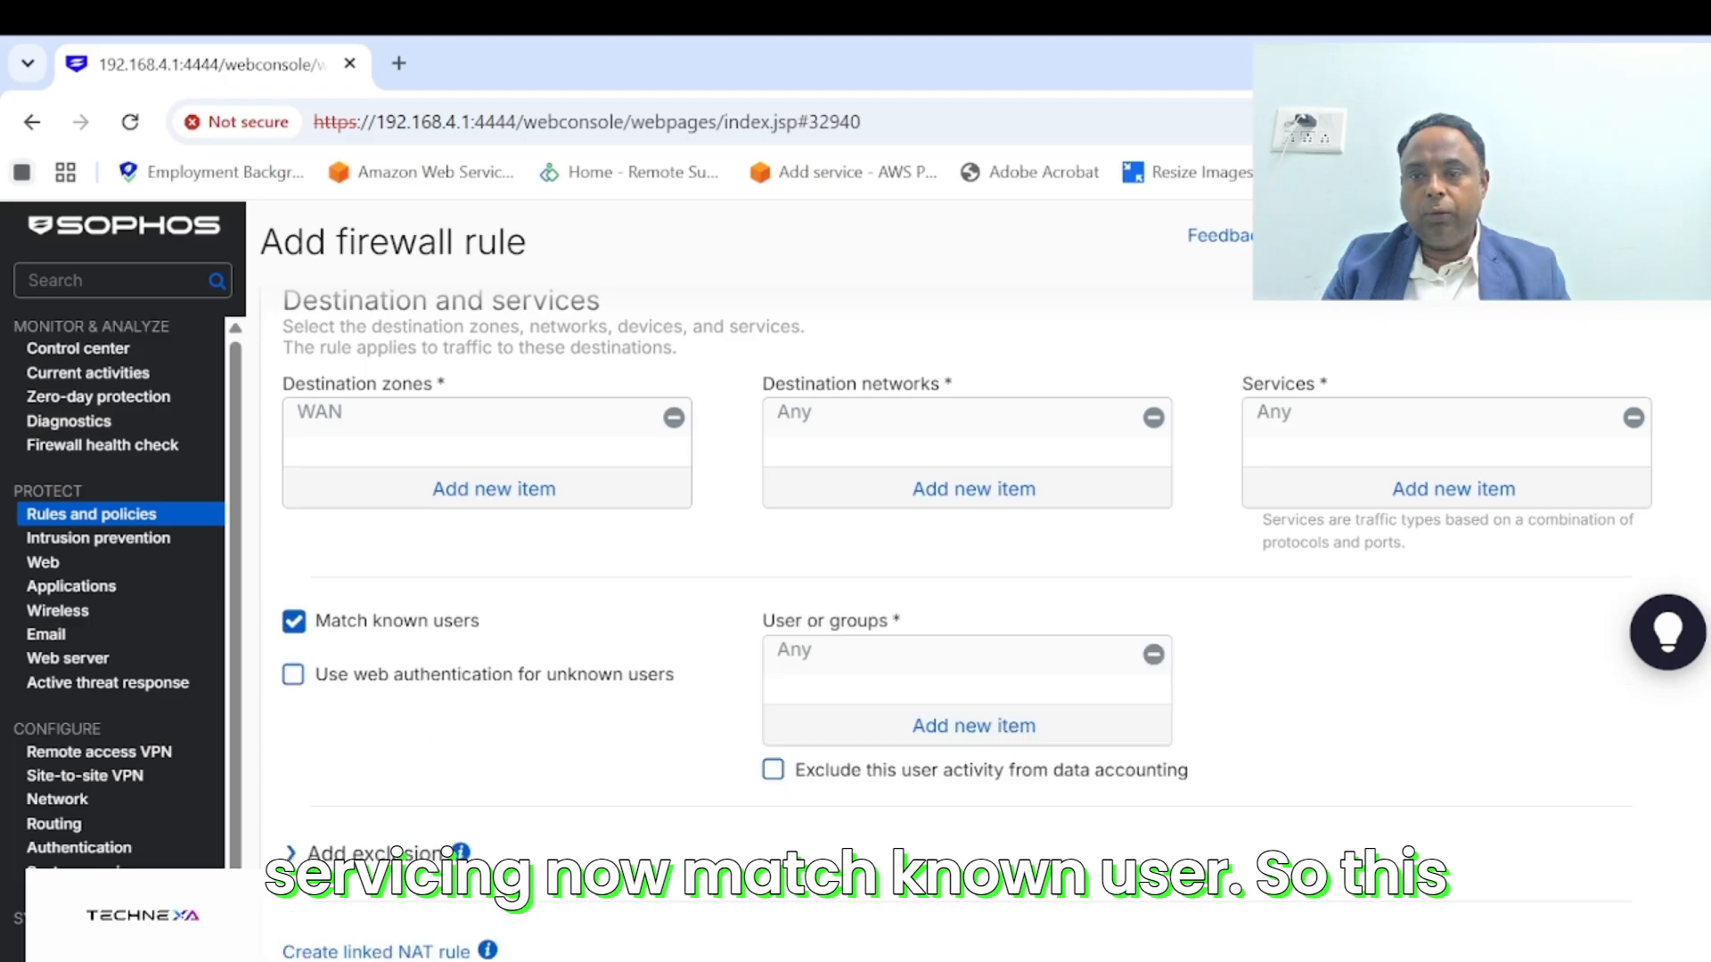
right_click(287, 621)
key("Escape")
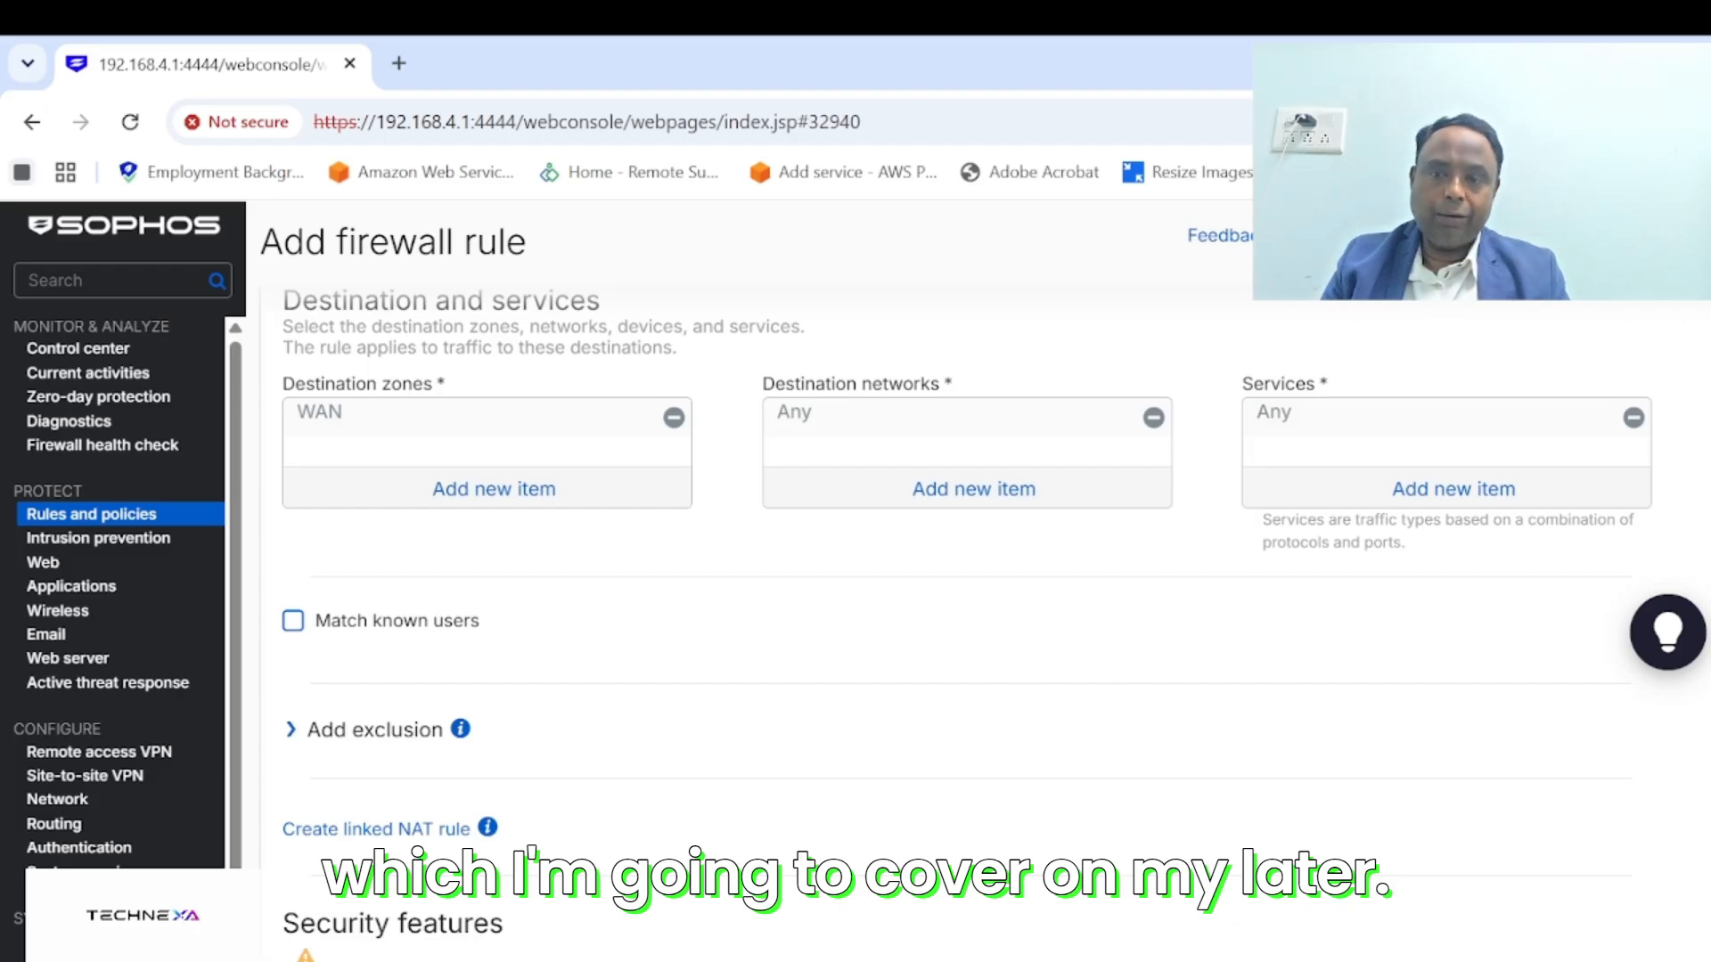
scroll(966, 624, "down", 3)
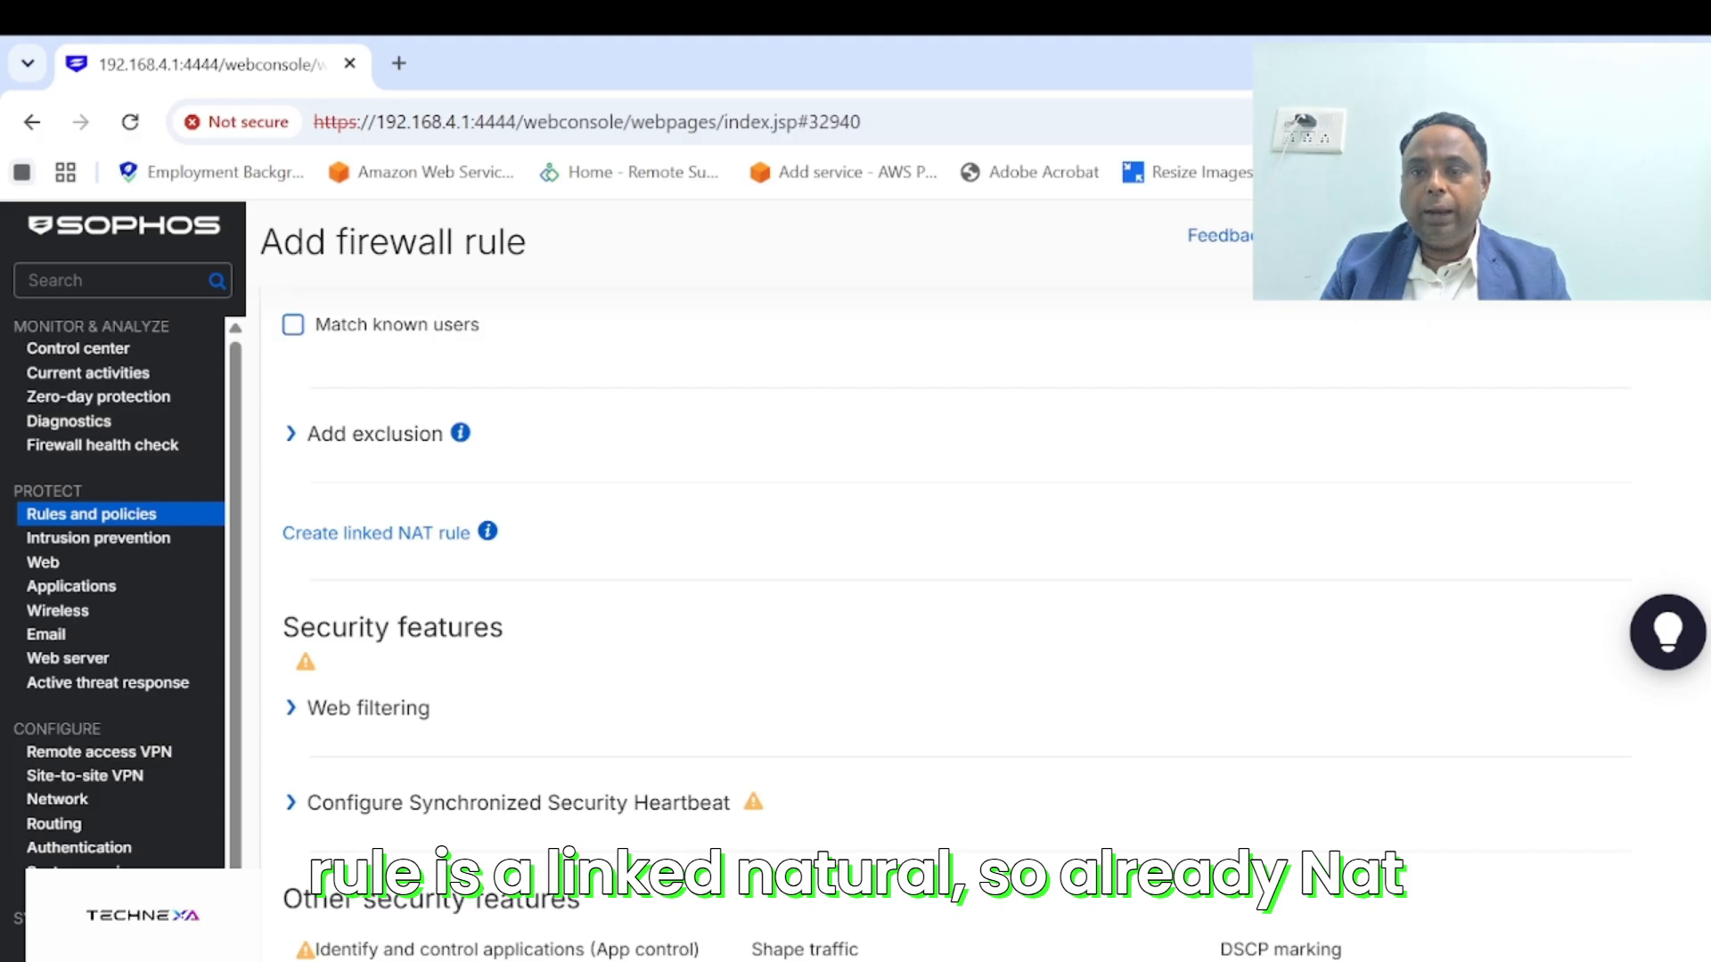
Review the new rule's source, destination, services and linked NAT settings
scroll(967, 624, "up", 10)
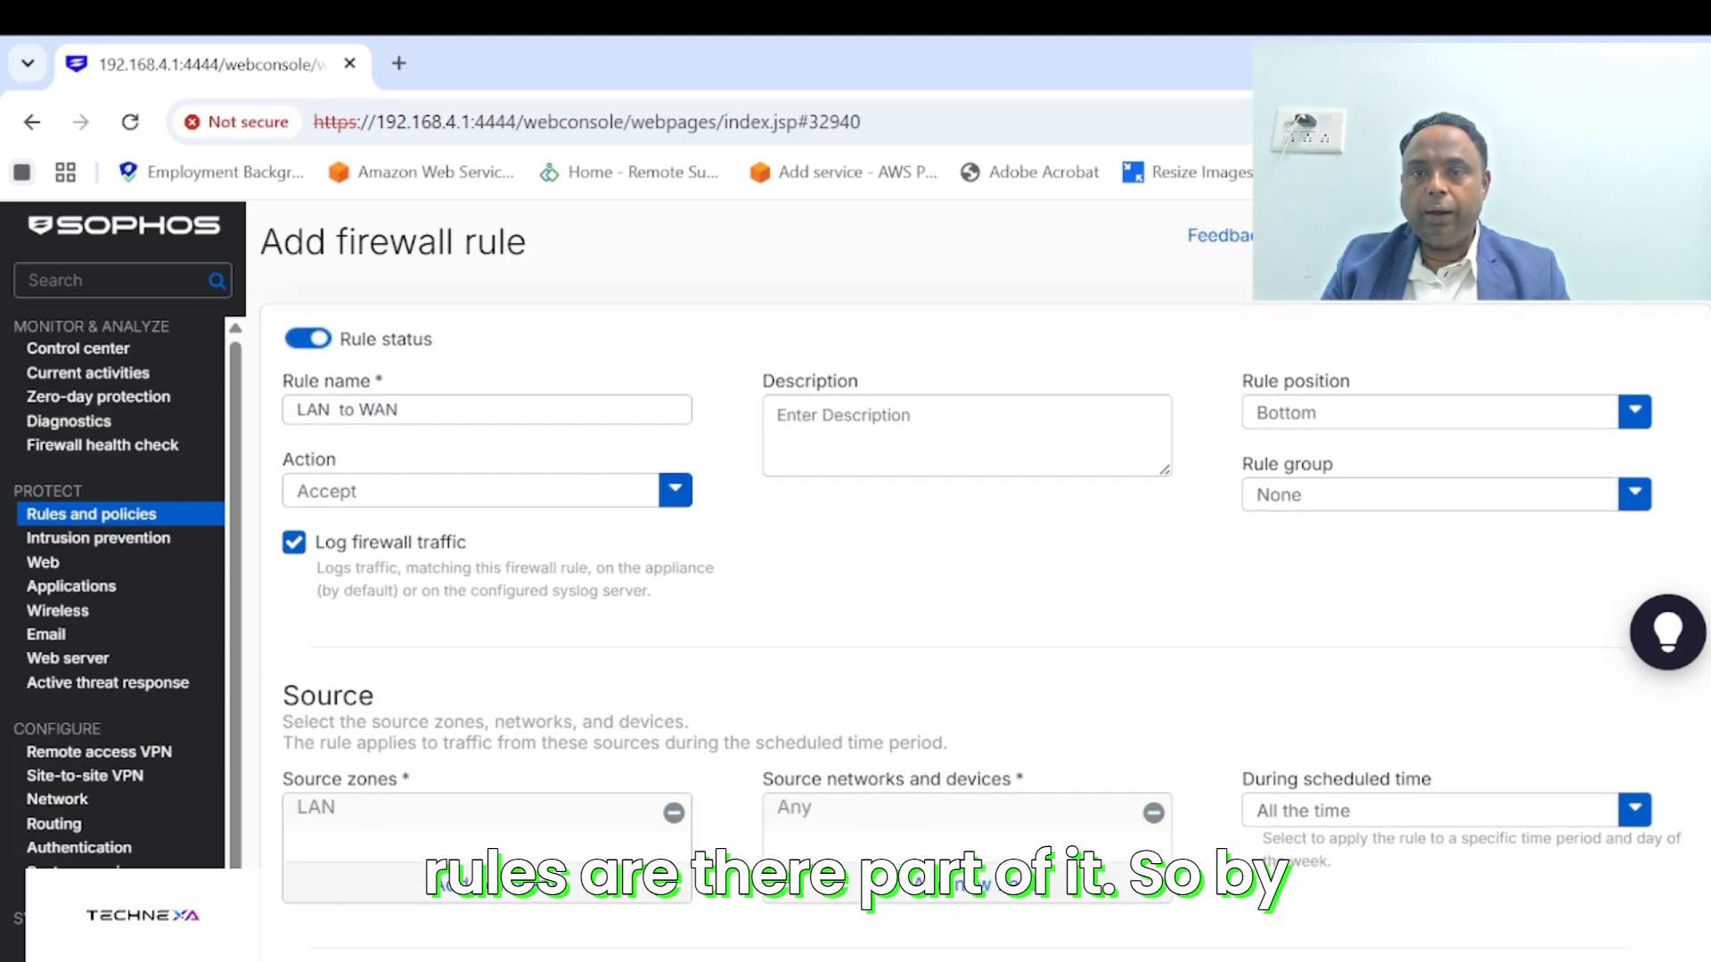
scroll(966, 624, "down", 3)
scroll(967, 623, "down", 5)
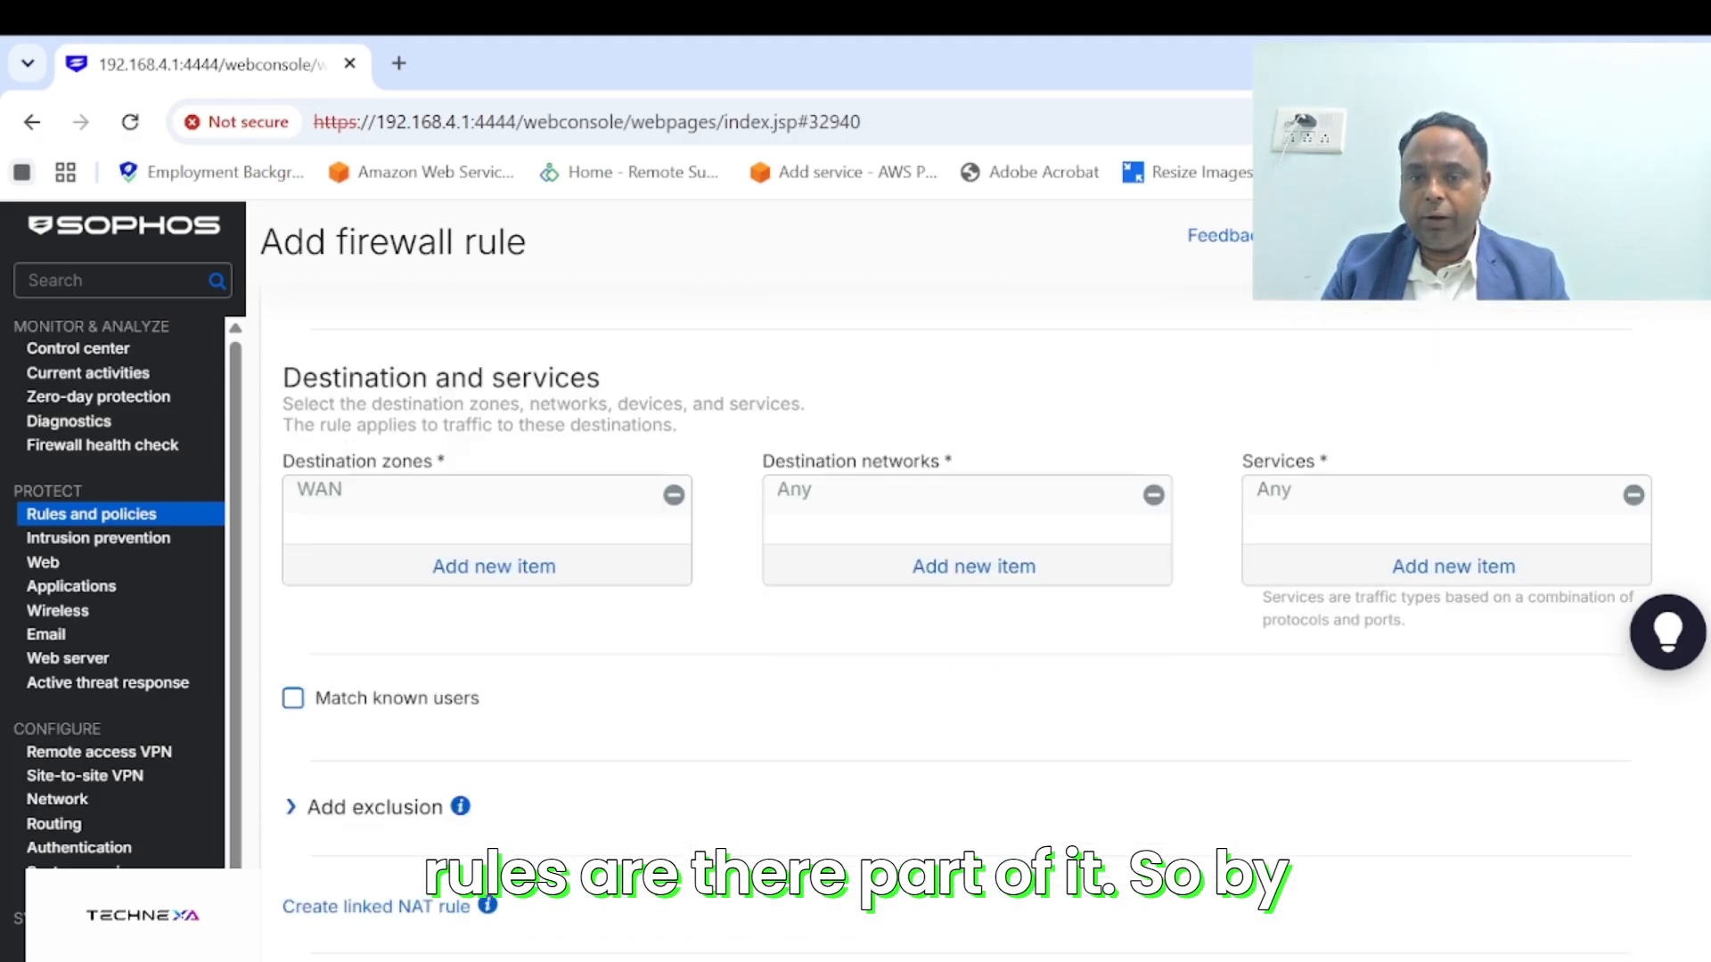
scroll(967, 623, "down", 1)
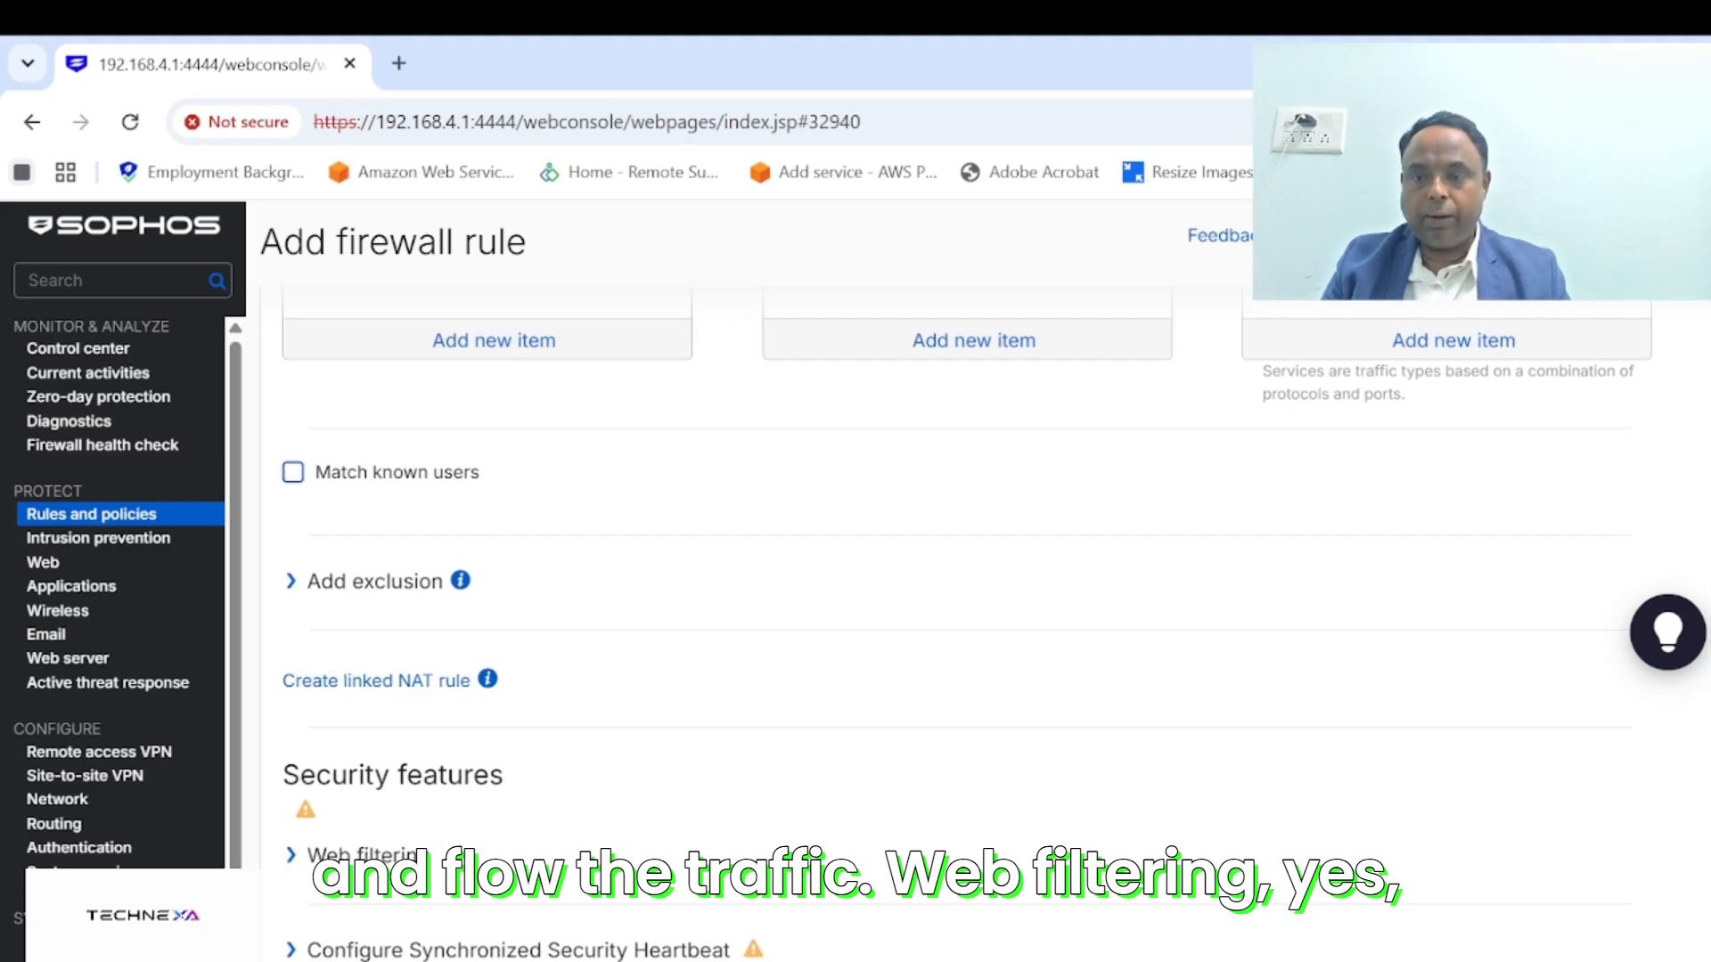
Expand the rule's web filtering section and examine the available web policies and application control policies
scroll(968, 624, "right", 1)
left_click(363, 856)
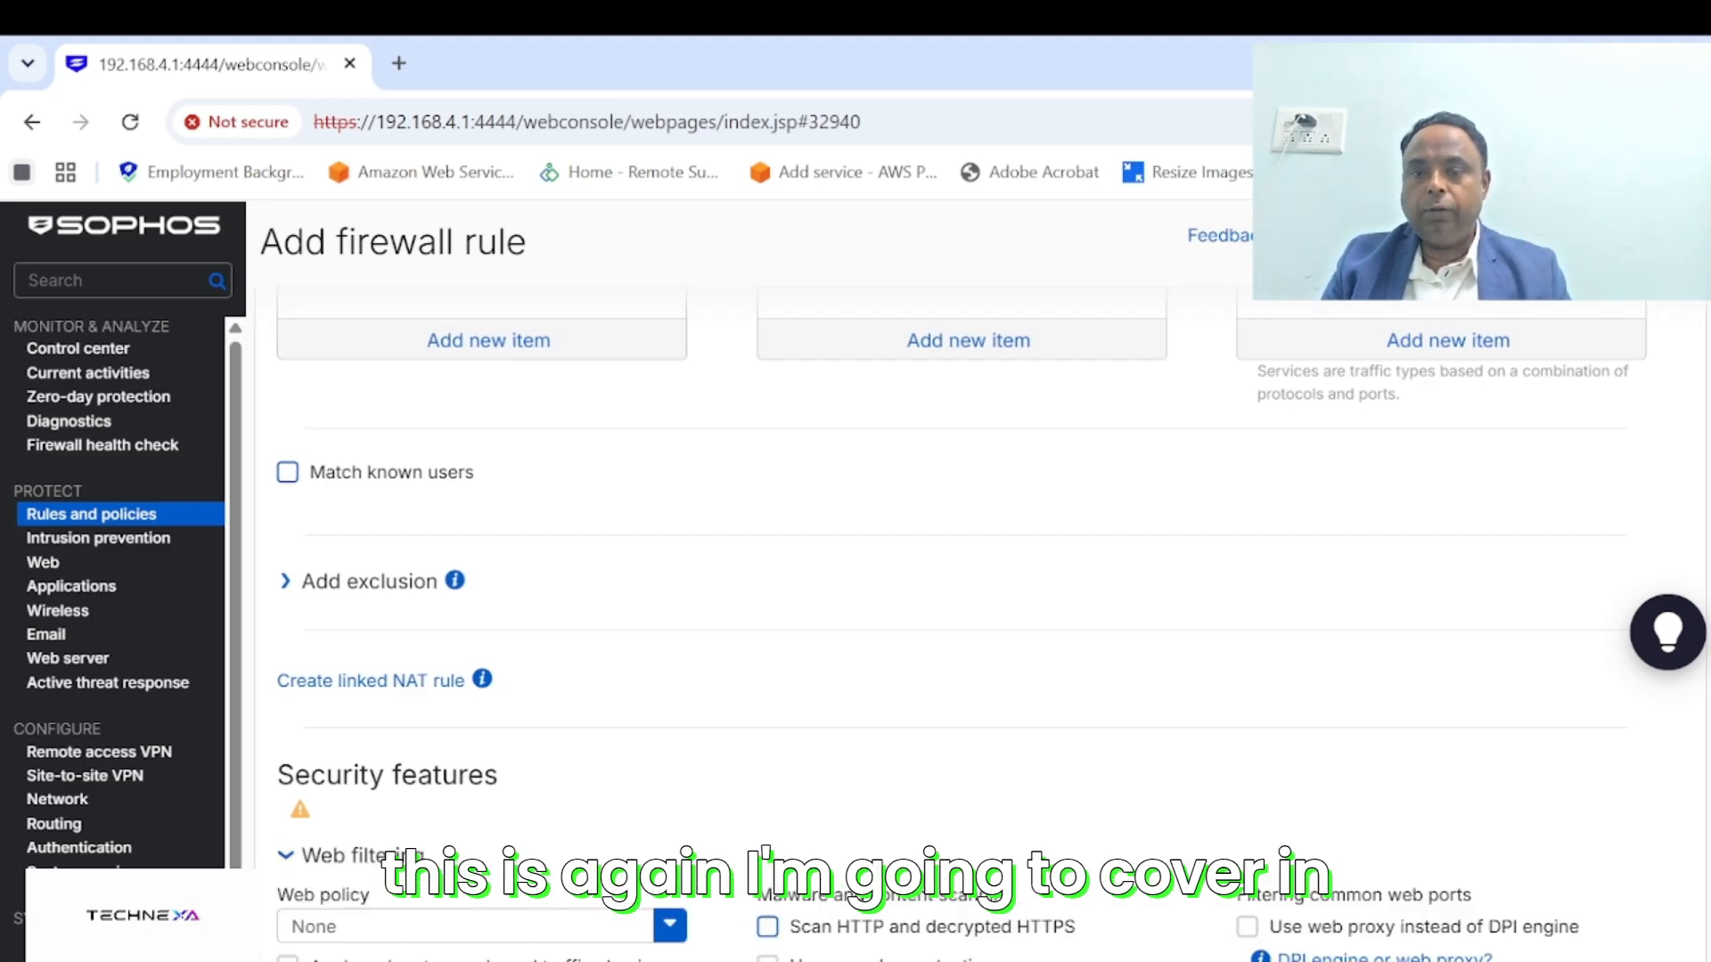
scroll(364, 856, "down", 2)
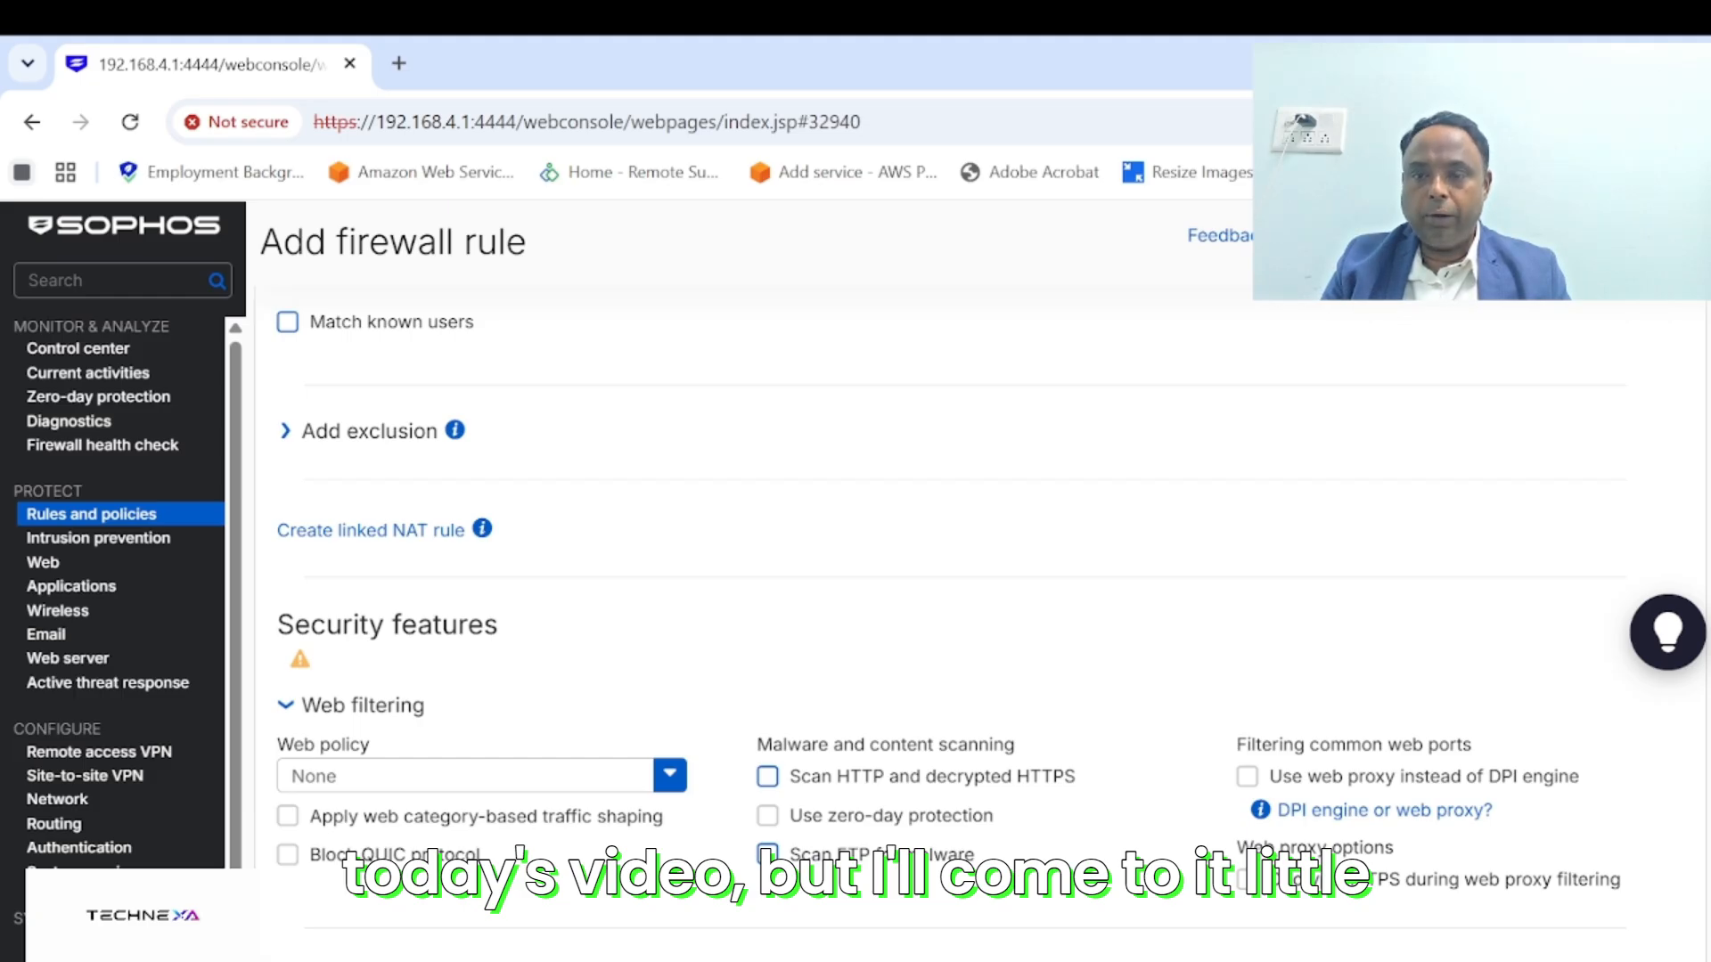
left_click(481, 776)
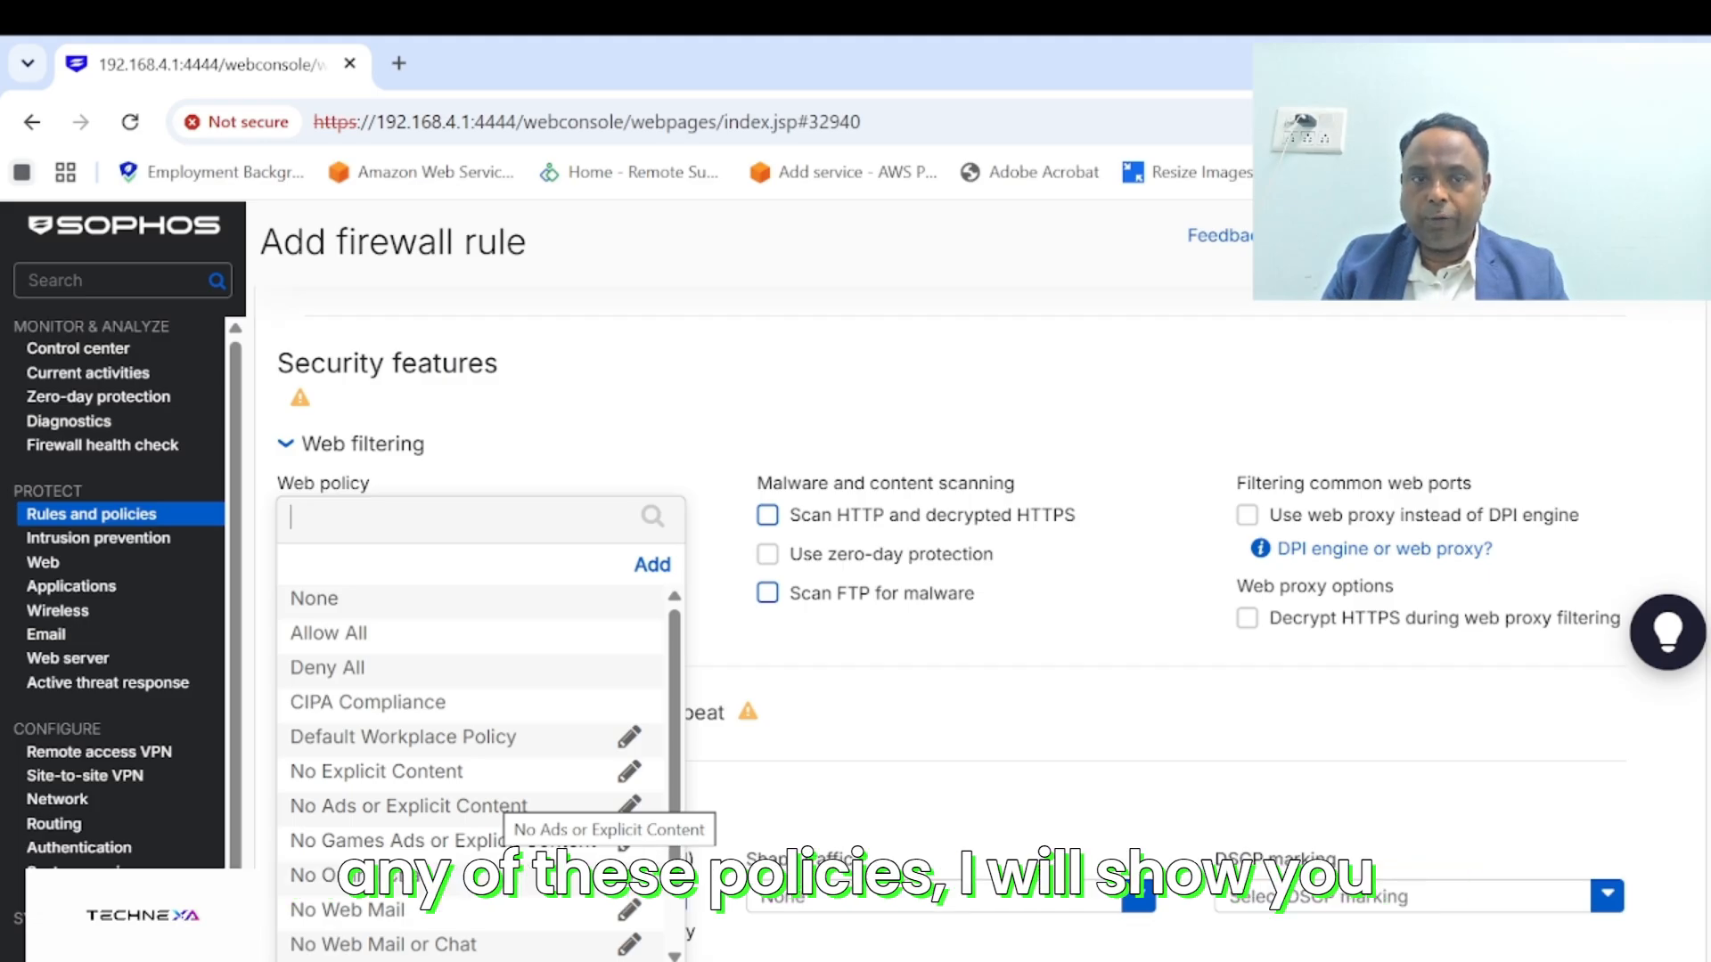
left_click(856, 651)
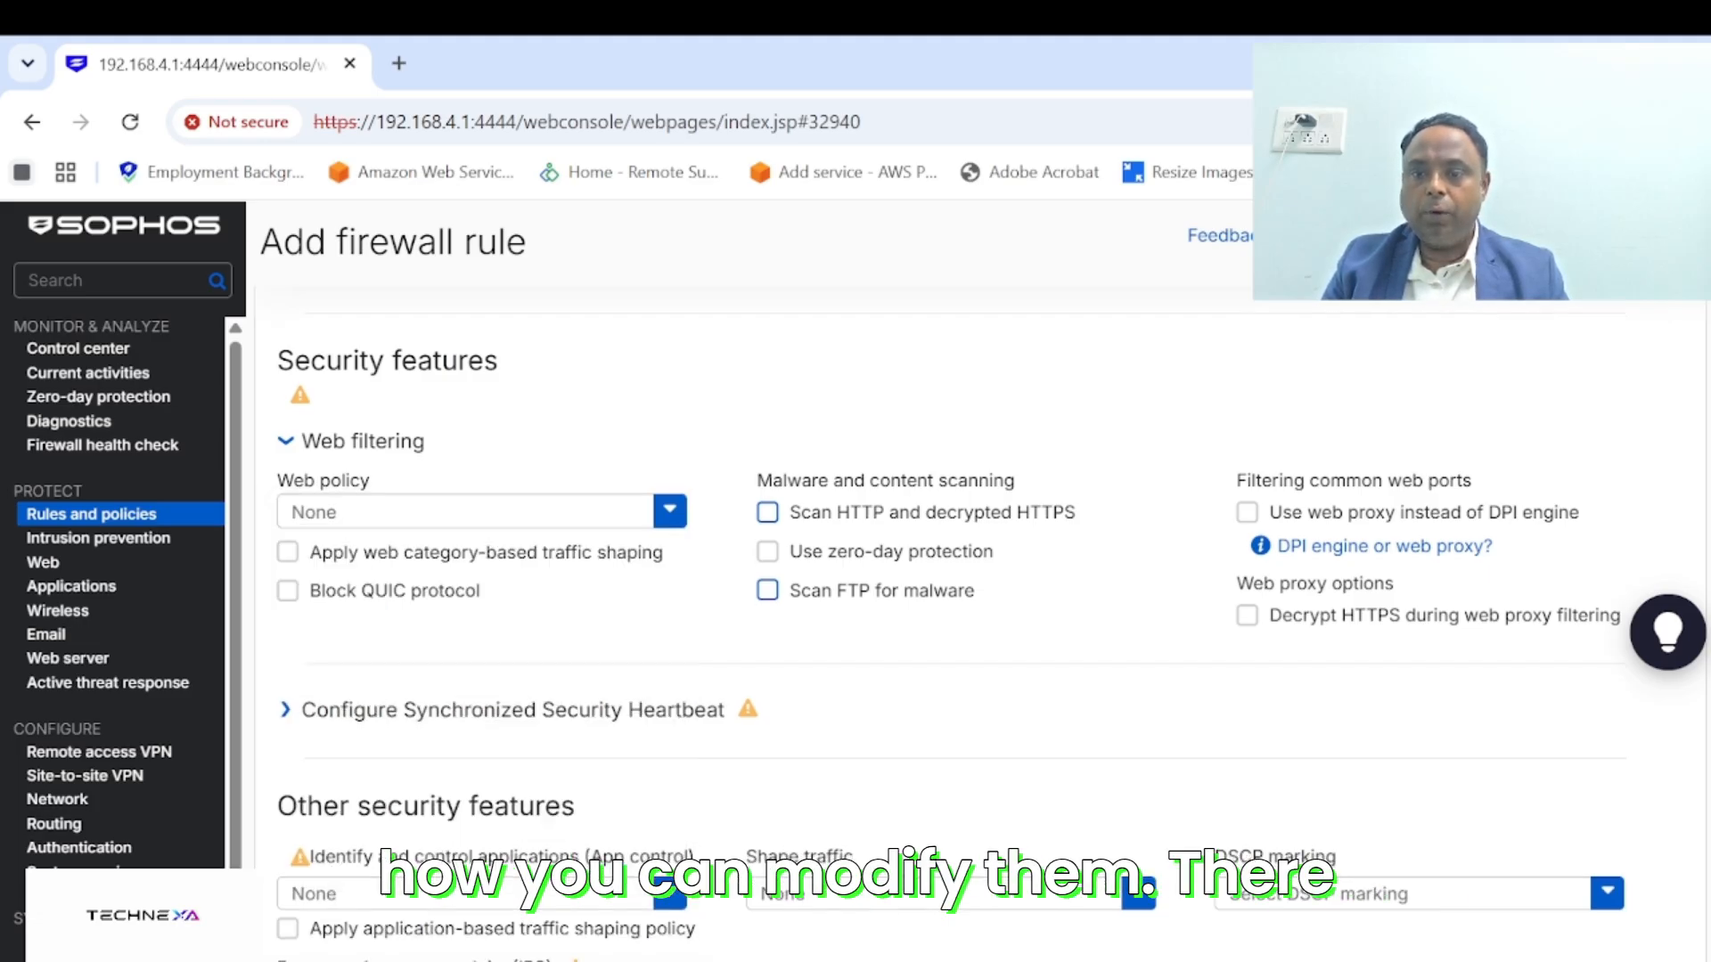
scroll(855, 651, "down", 2)
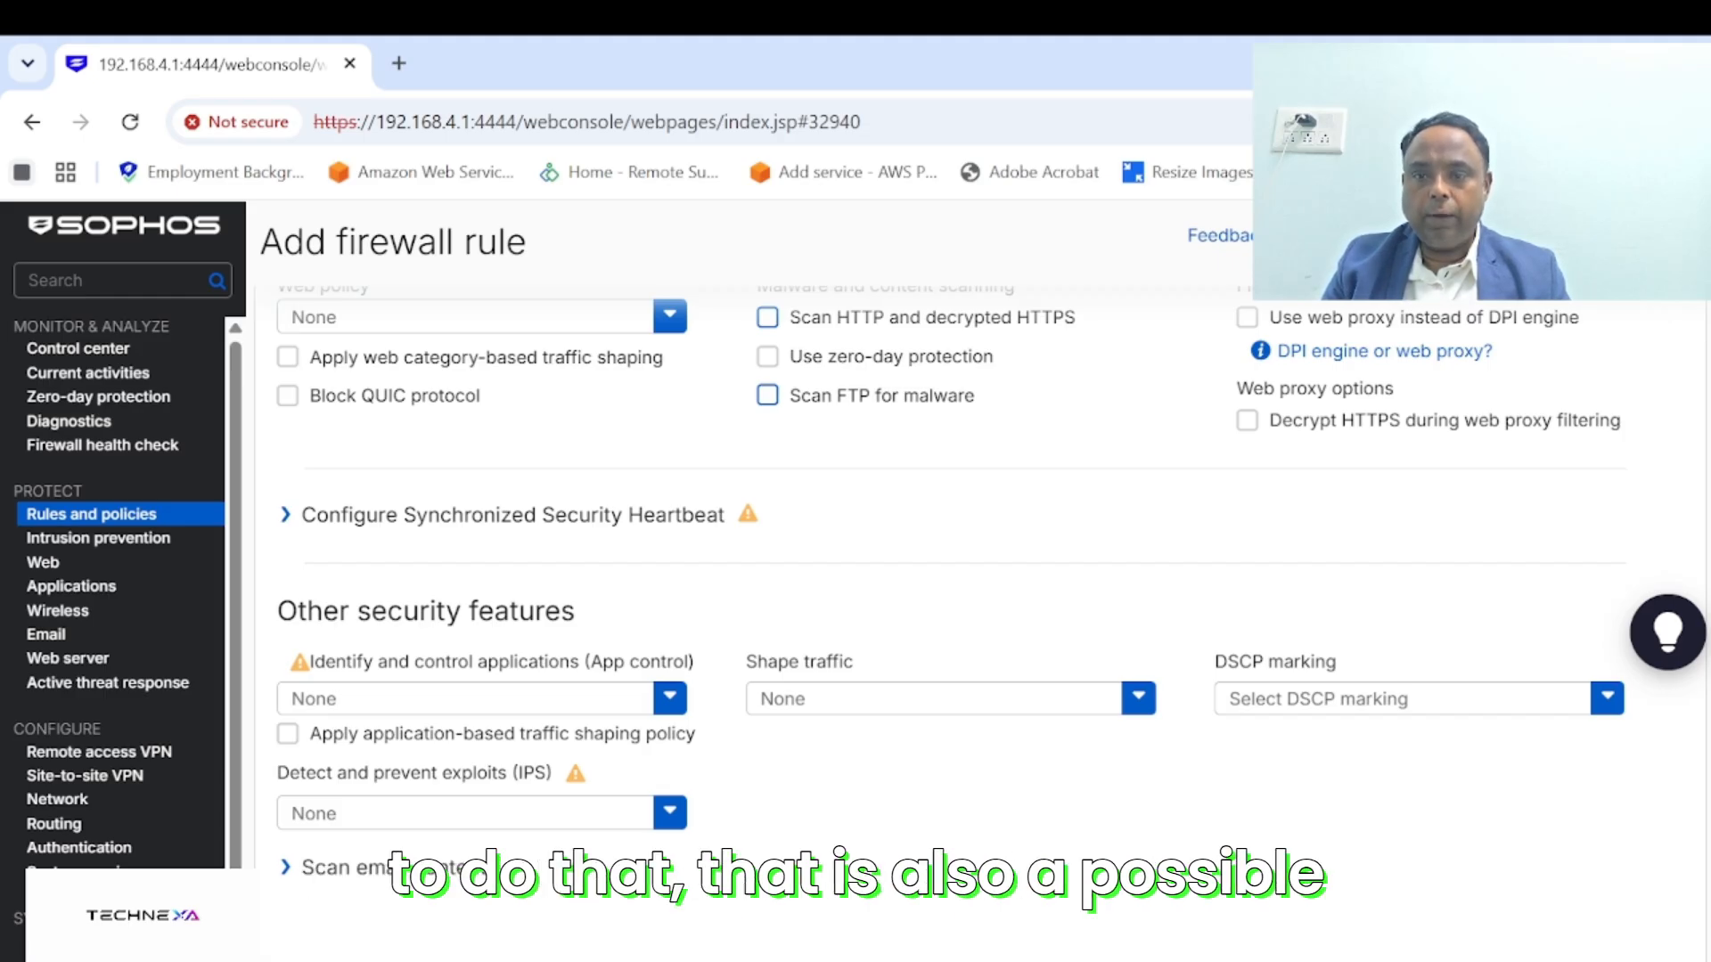
left_click(669, 698)
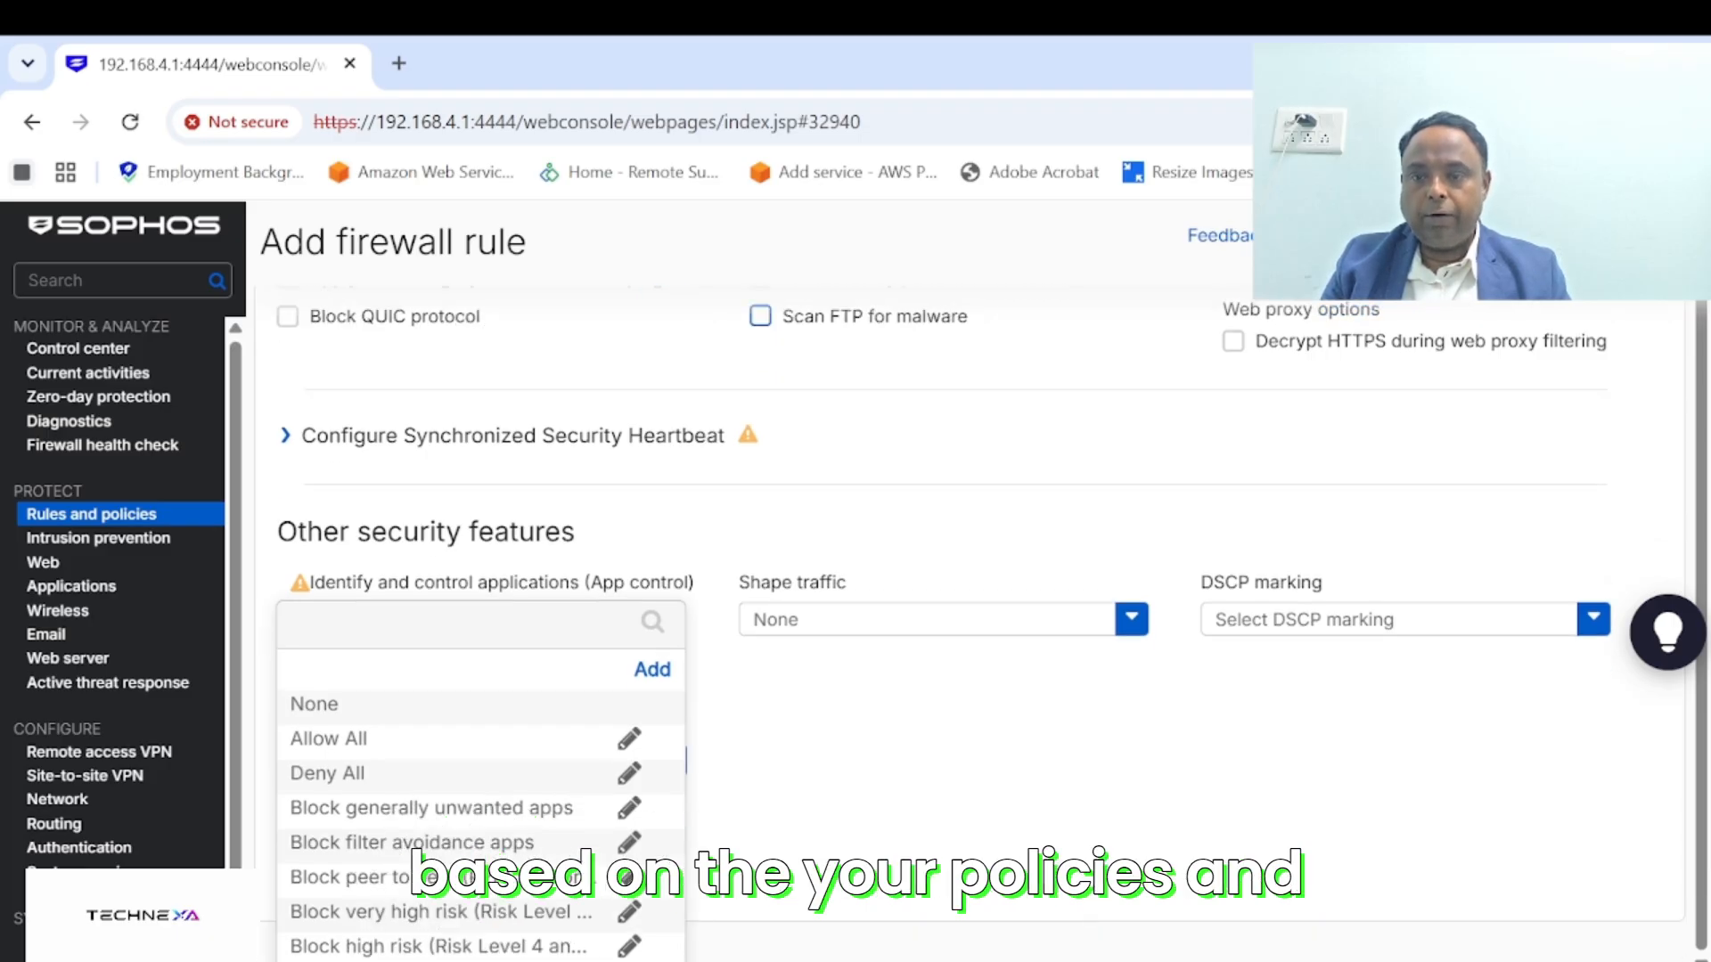
left_click(804, 707)
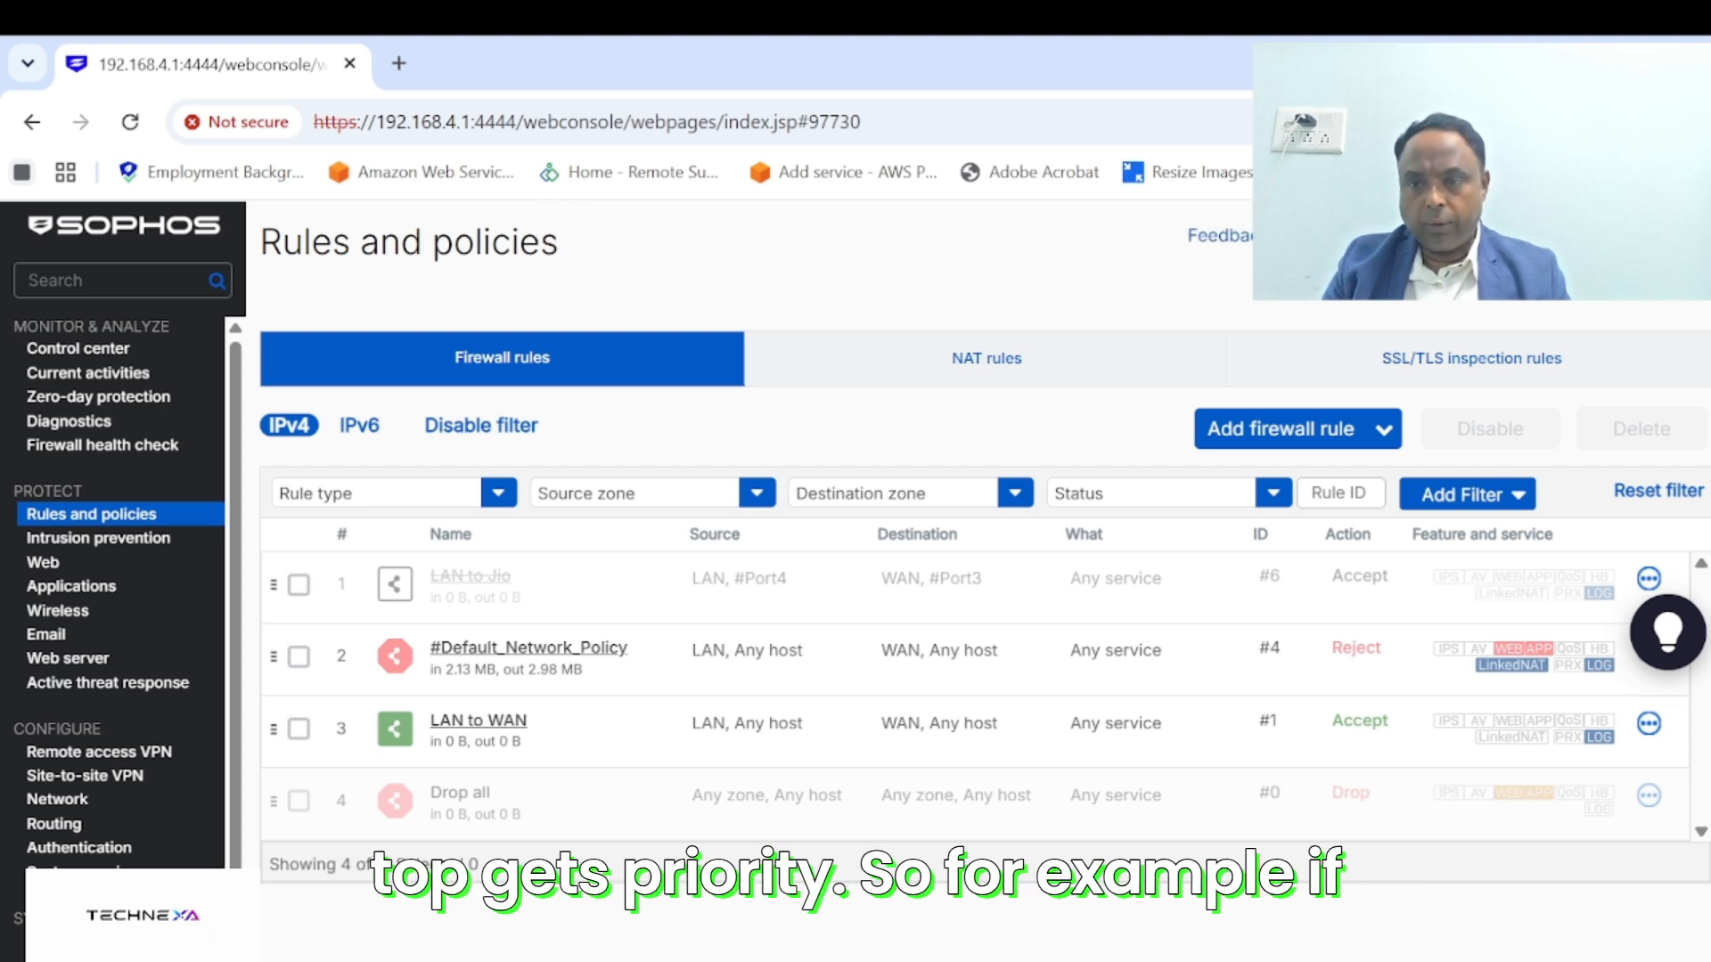
Move the LAN to WAN rule above #Default_Network_Policy in the firewall rule order
left_click(299, 729)
left_click_drag(274, 729, 274, 656)
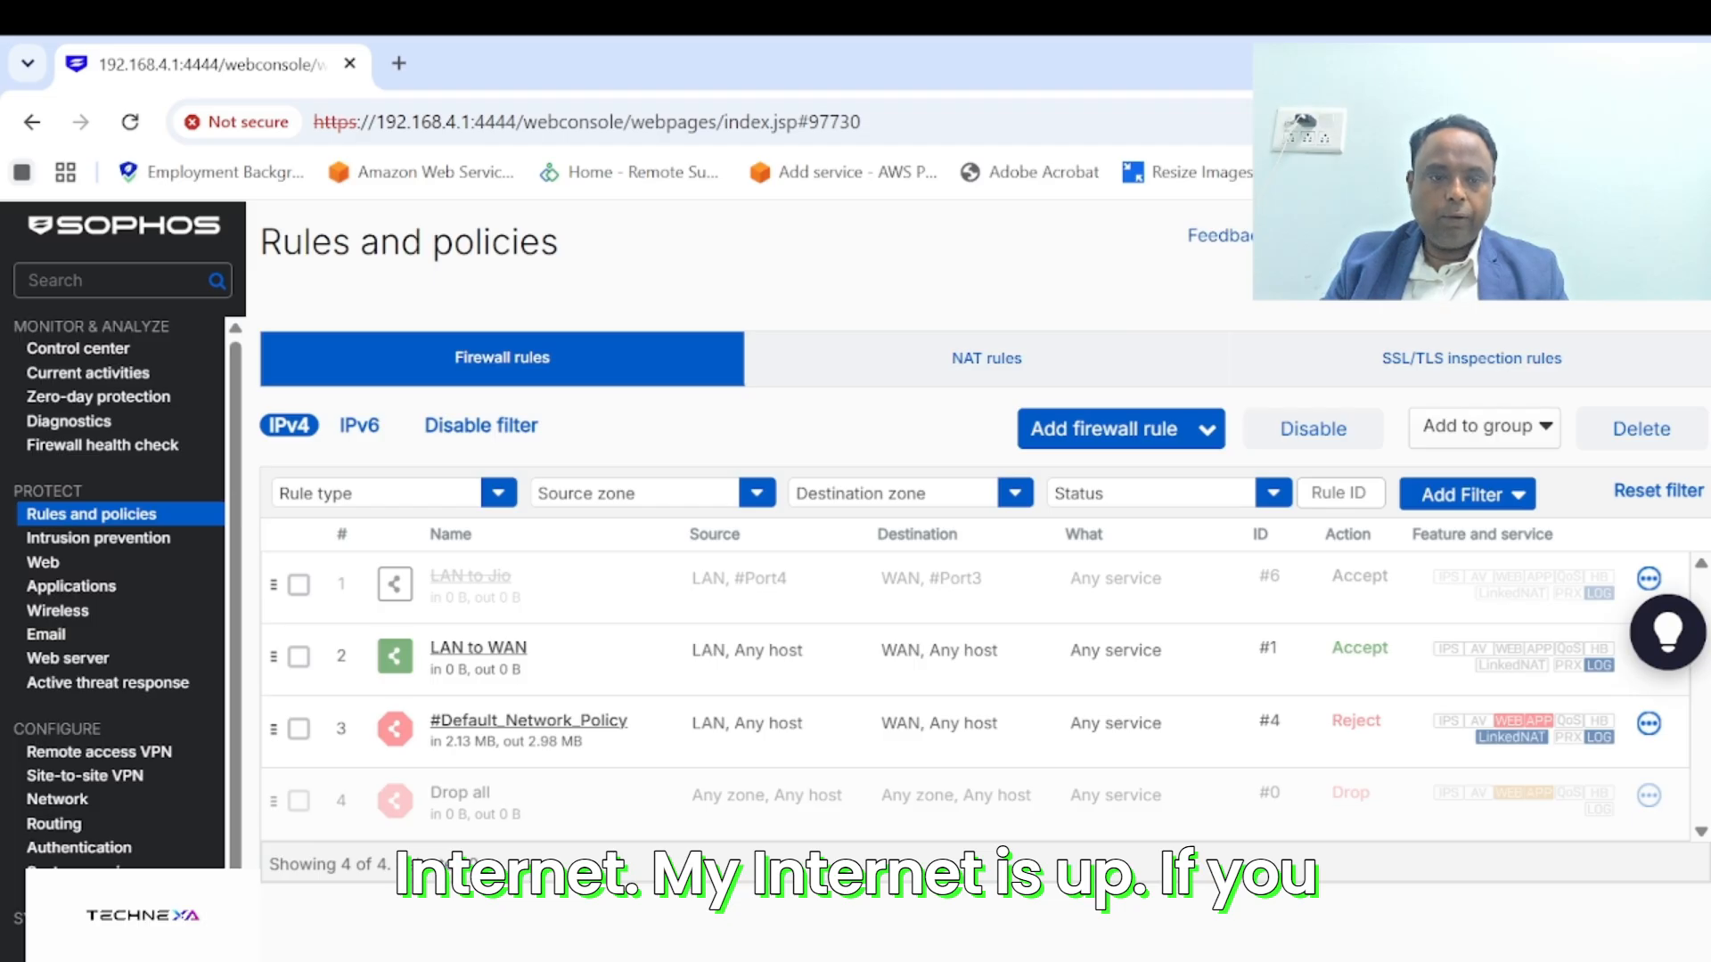
Switch to Command Prompt and ping Google DNS at 8.8.8.8 to test internet connectivity
key("super+r")
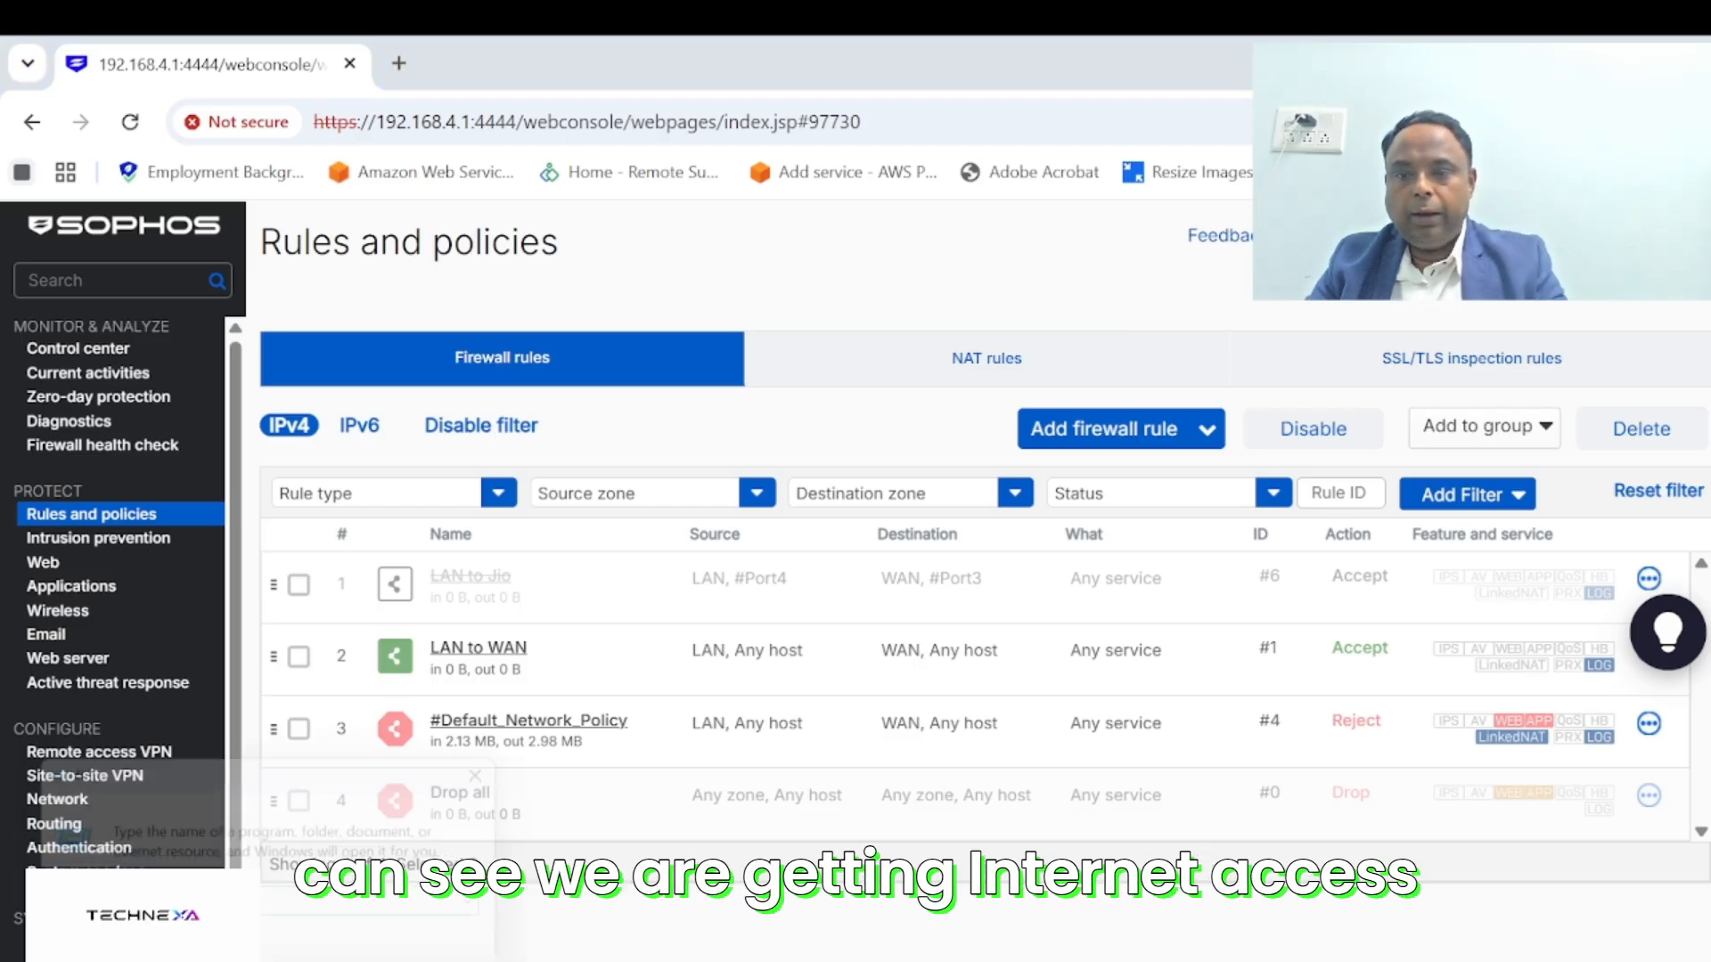
type("cmd")
key("Return")
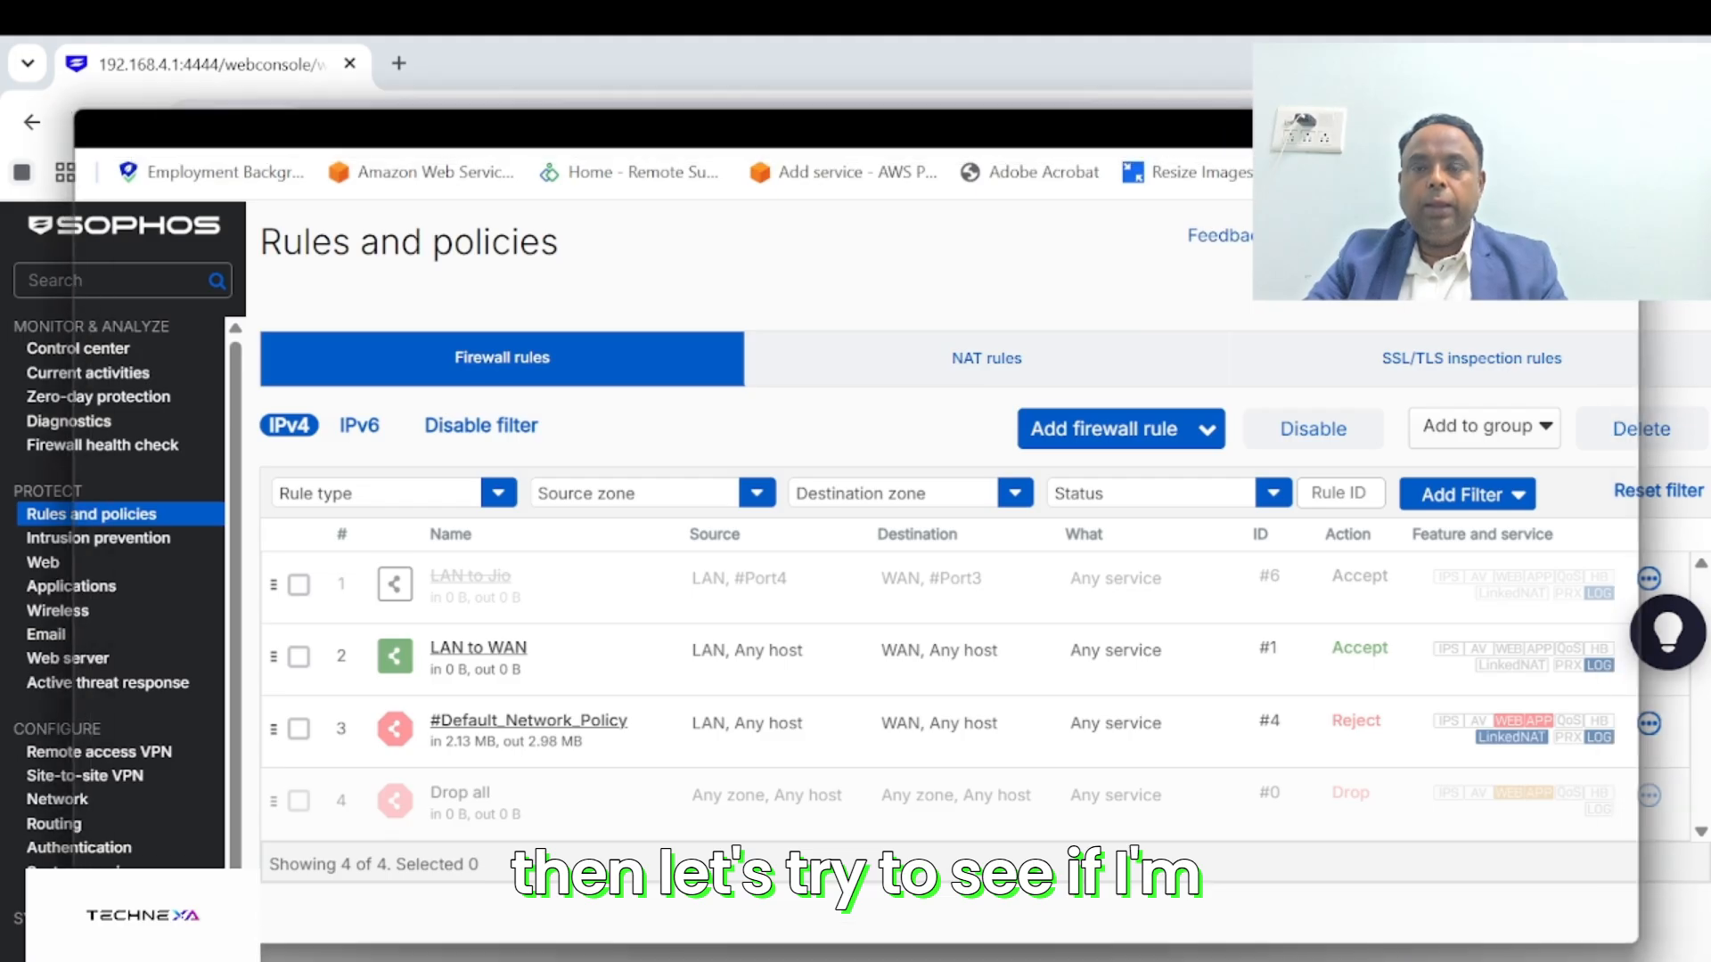
type("ping ")
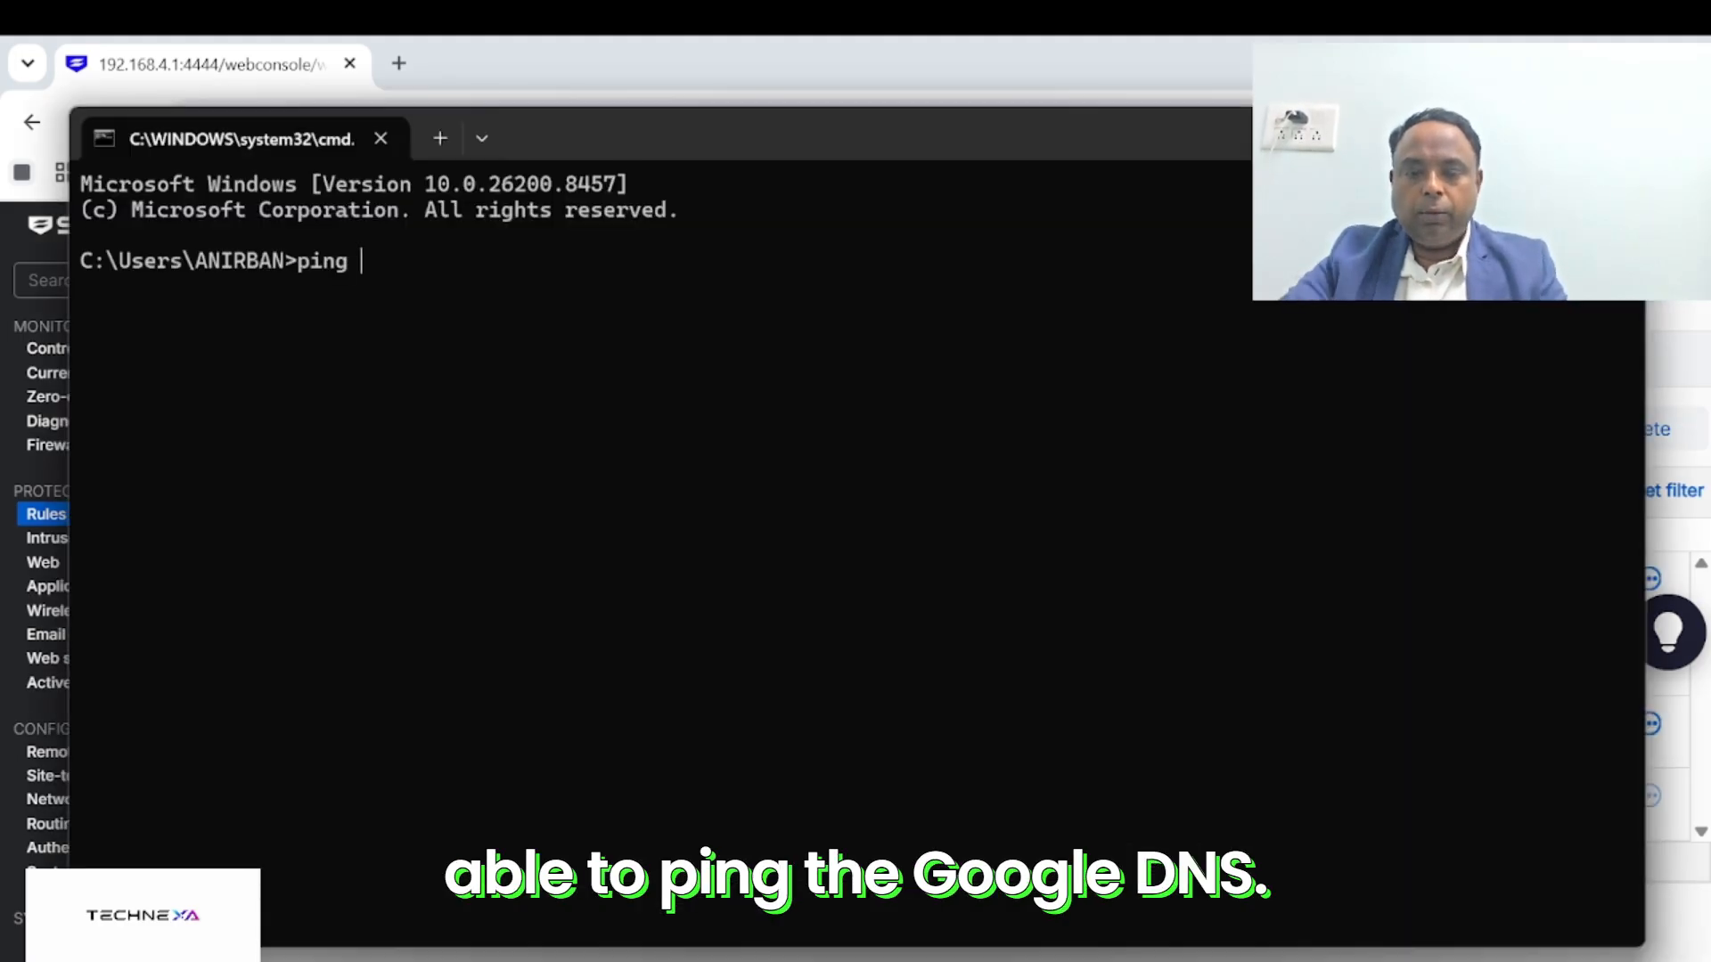
type("8.8.8.8.")
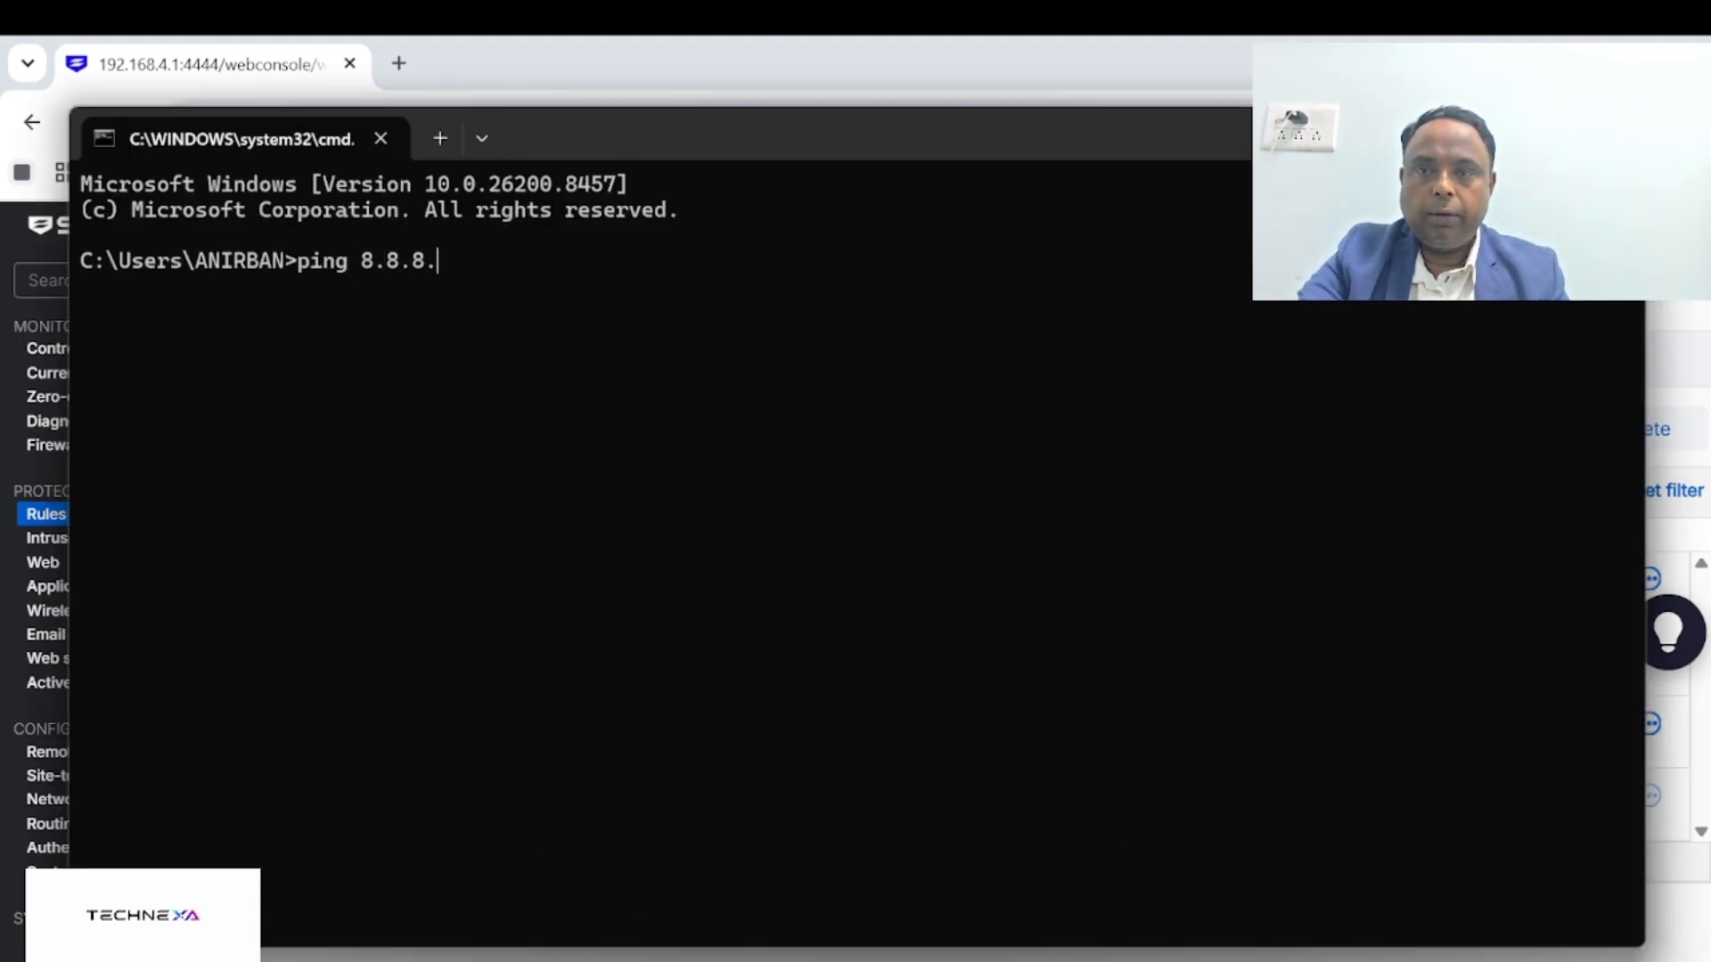
key("Return")
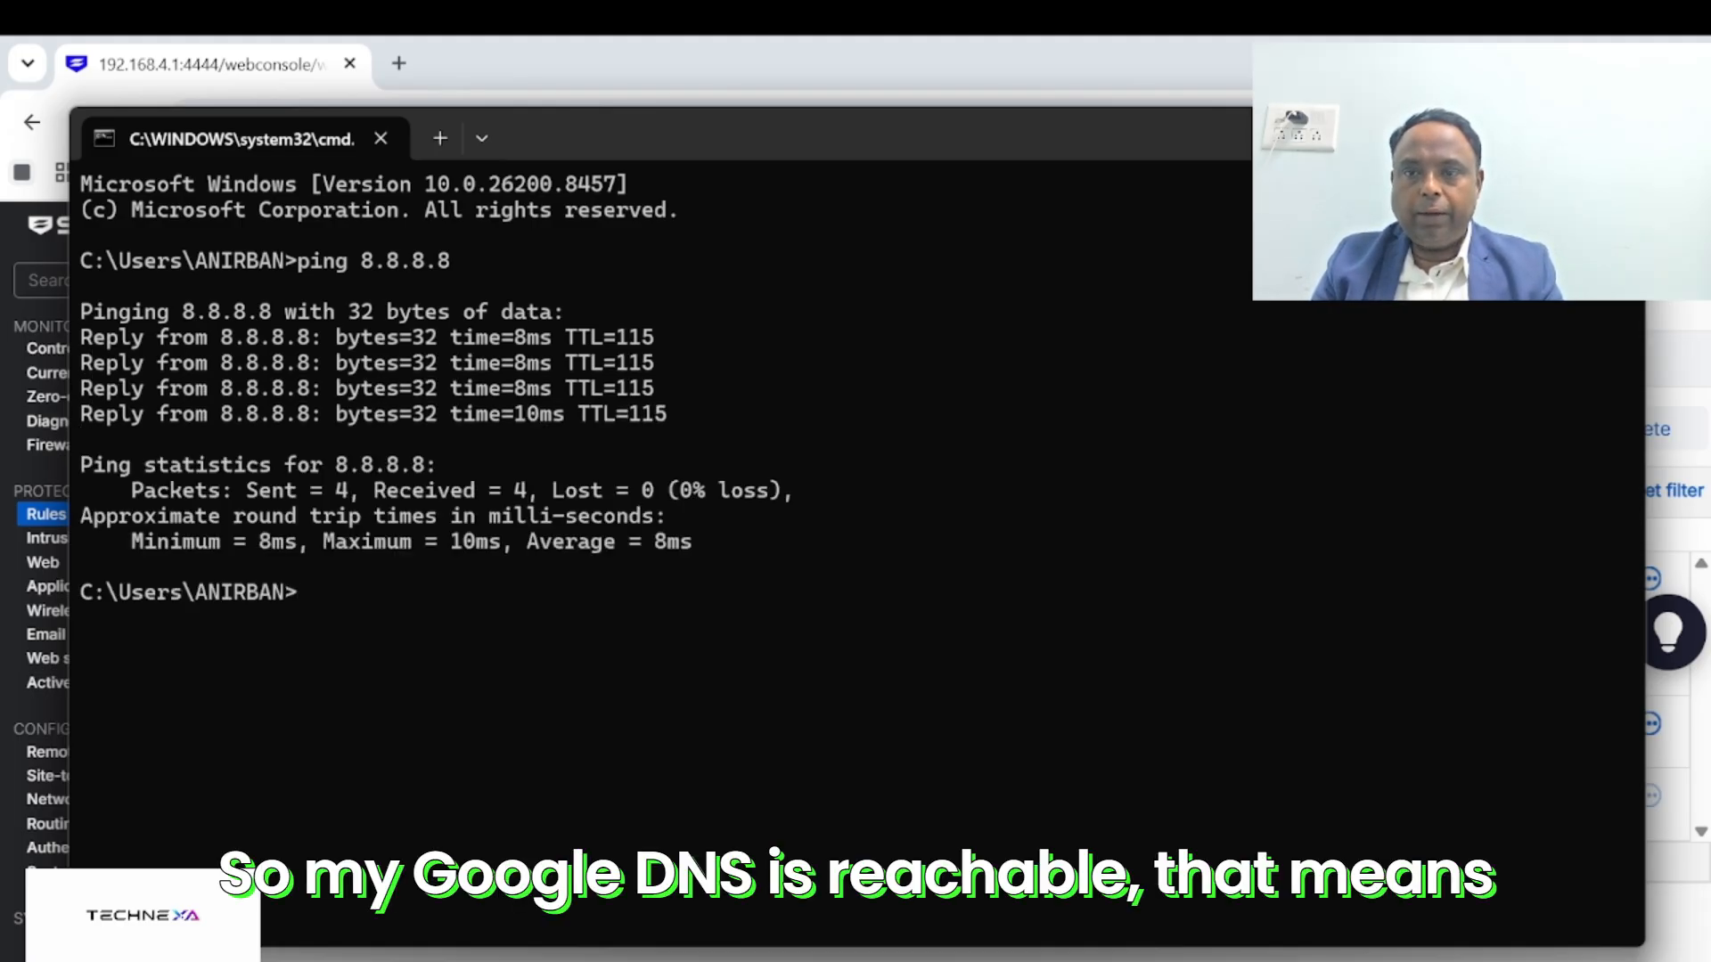
Ping goolge.com to test name resolution and internet access
type("pin")
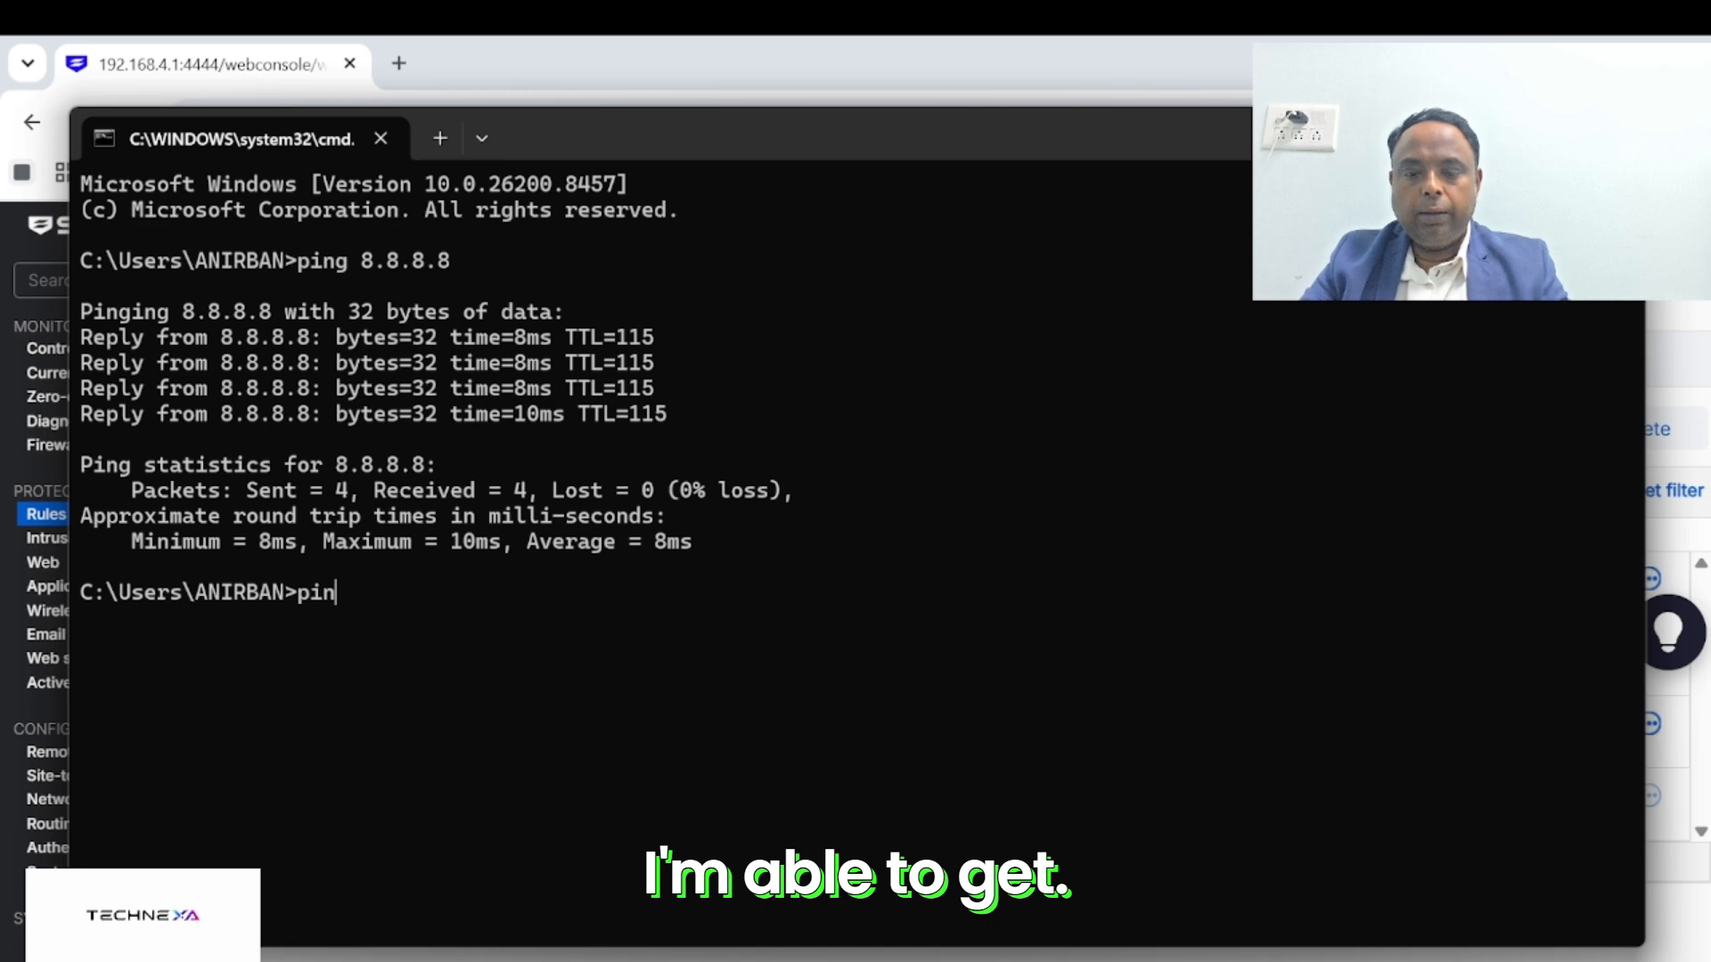
type("g goolge")
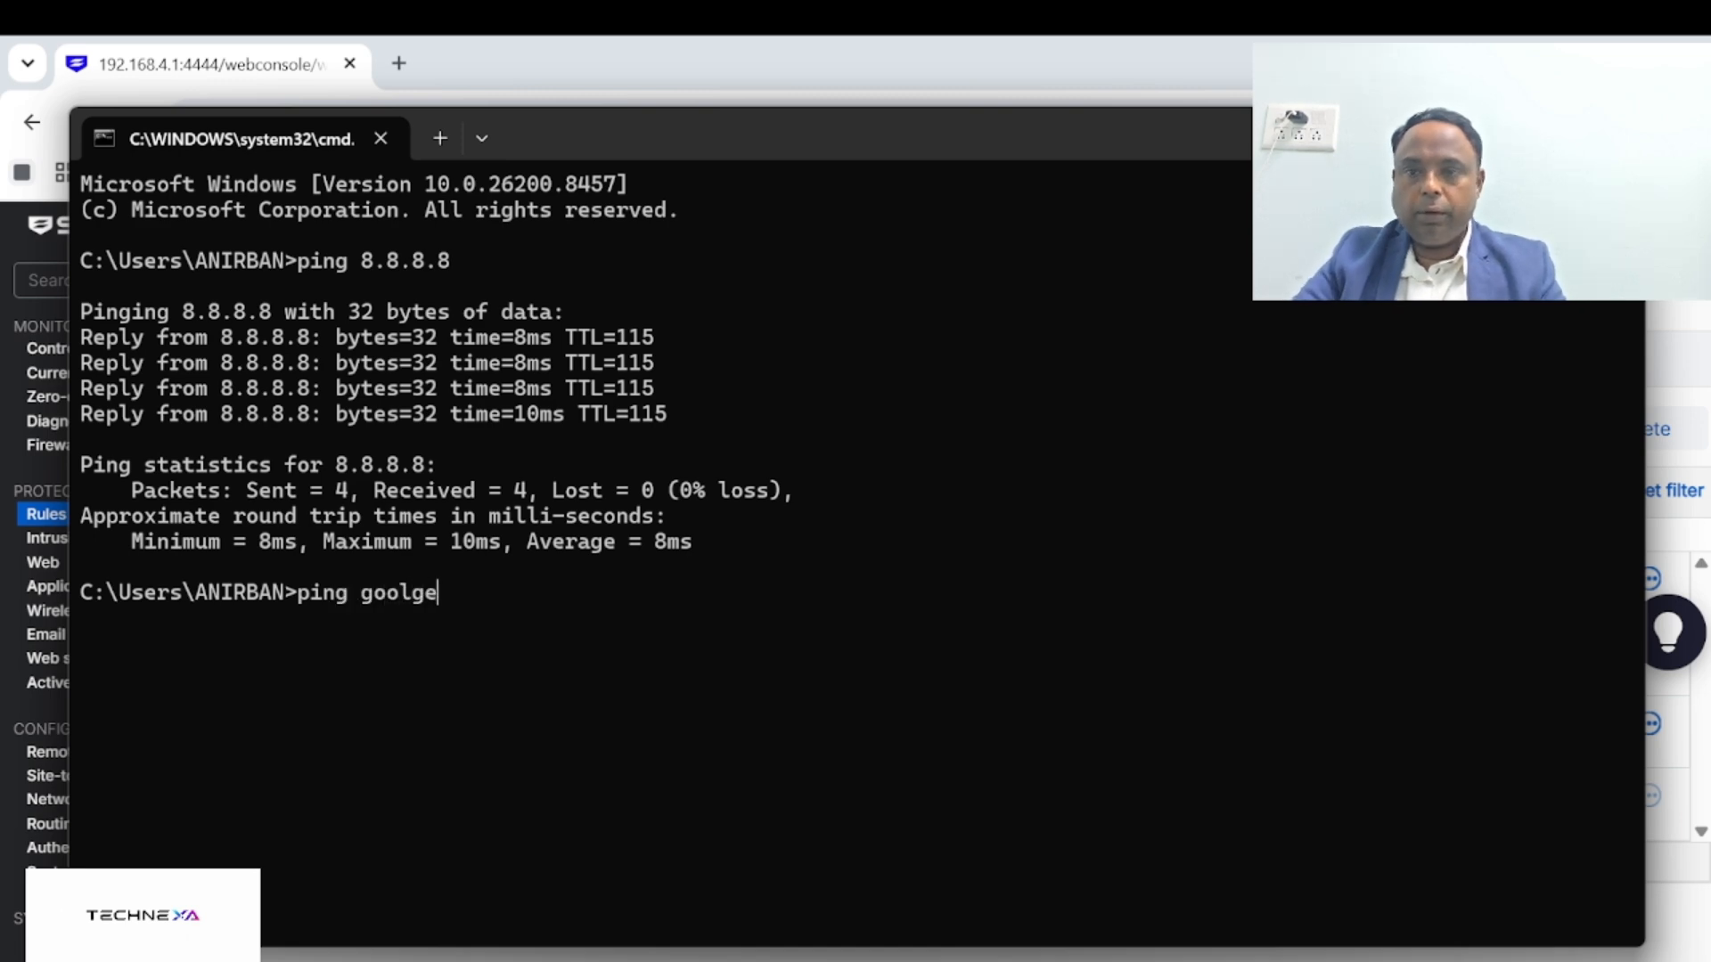
type(".com")
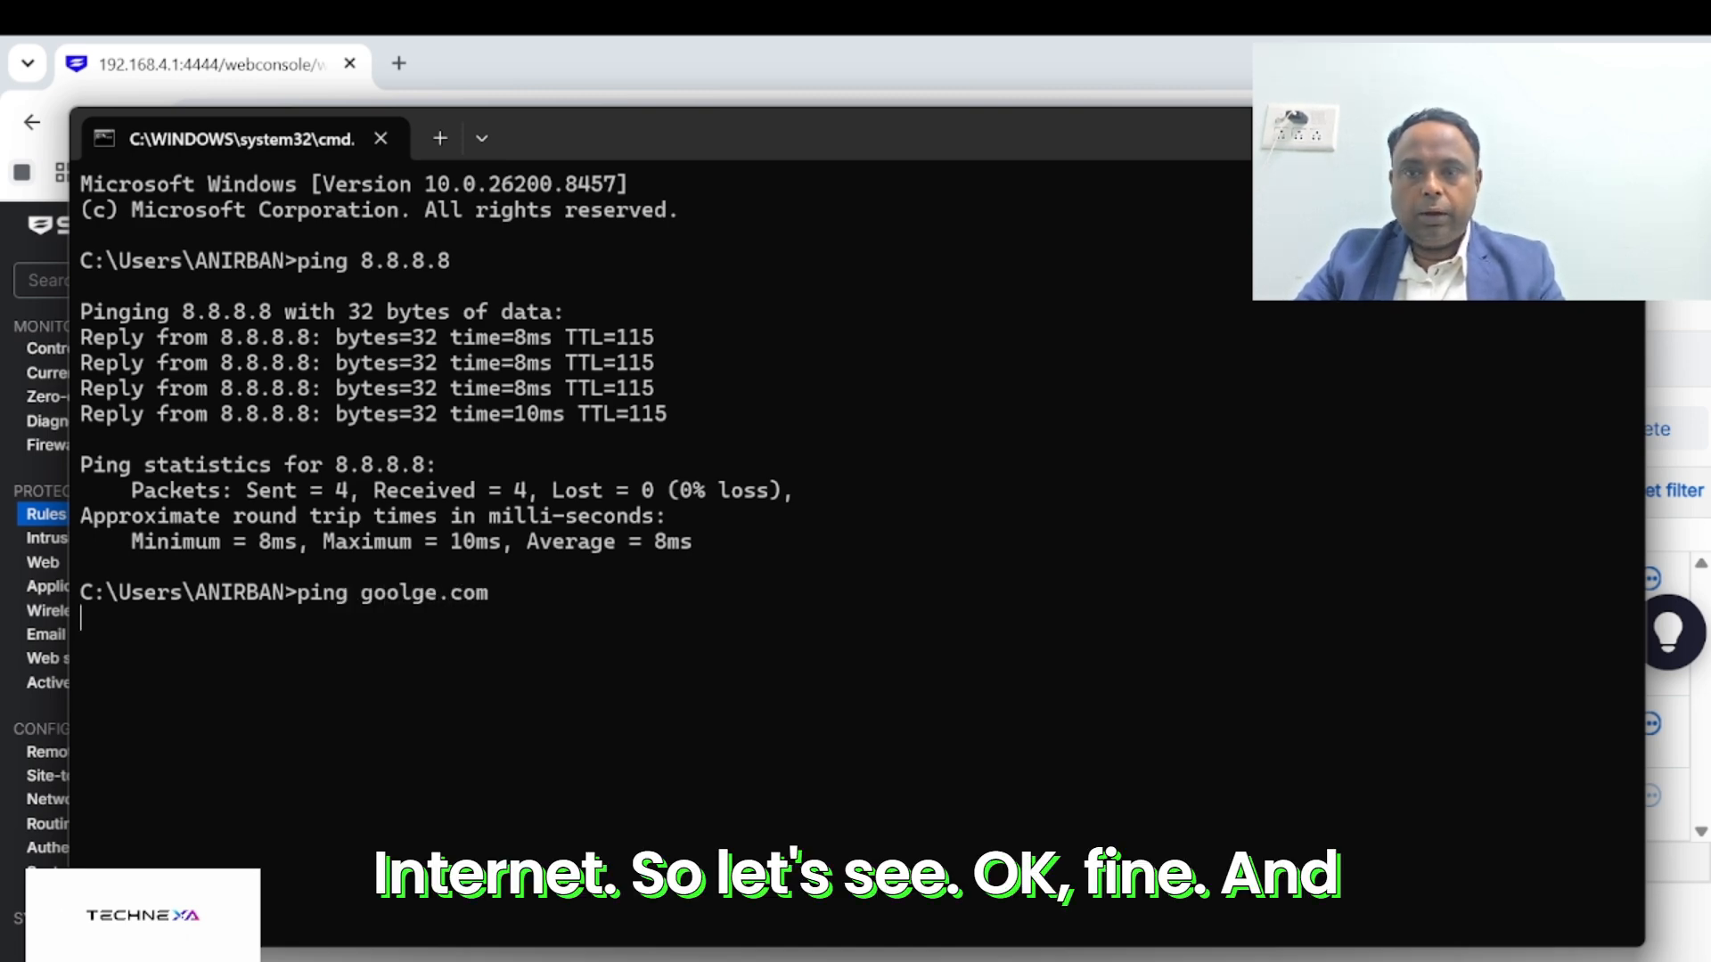
key("Return")
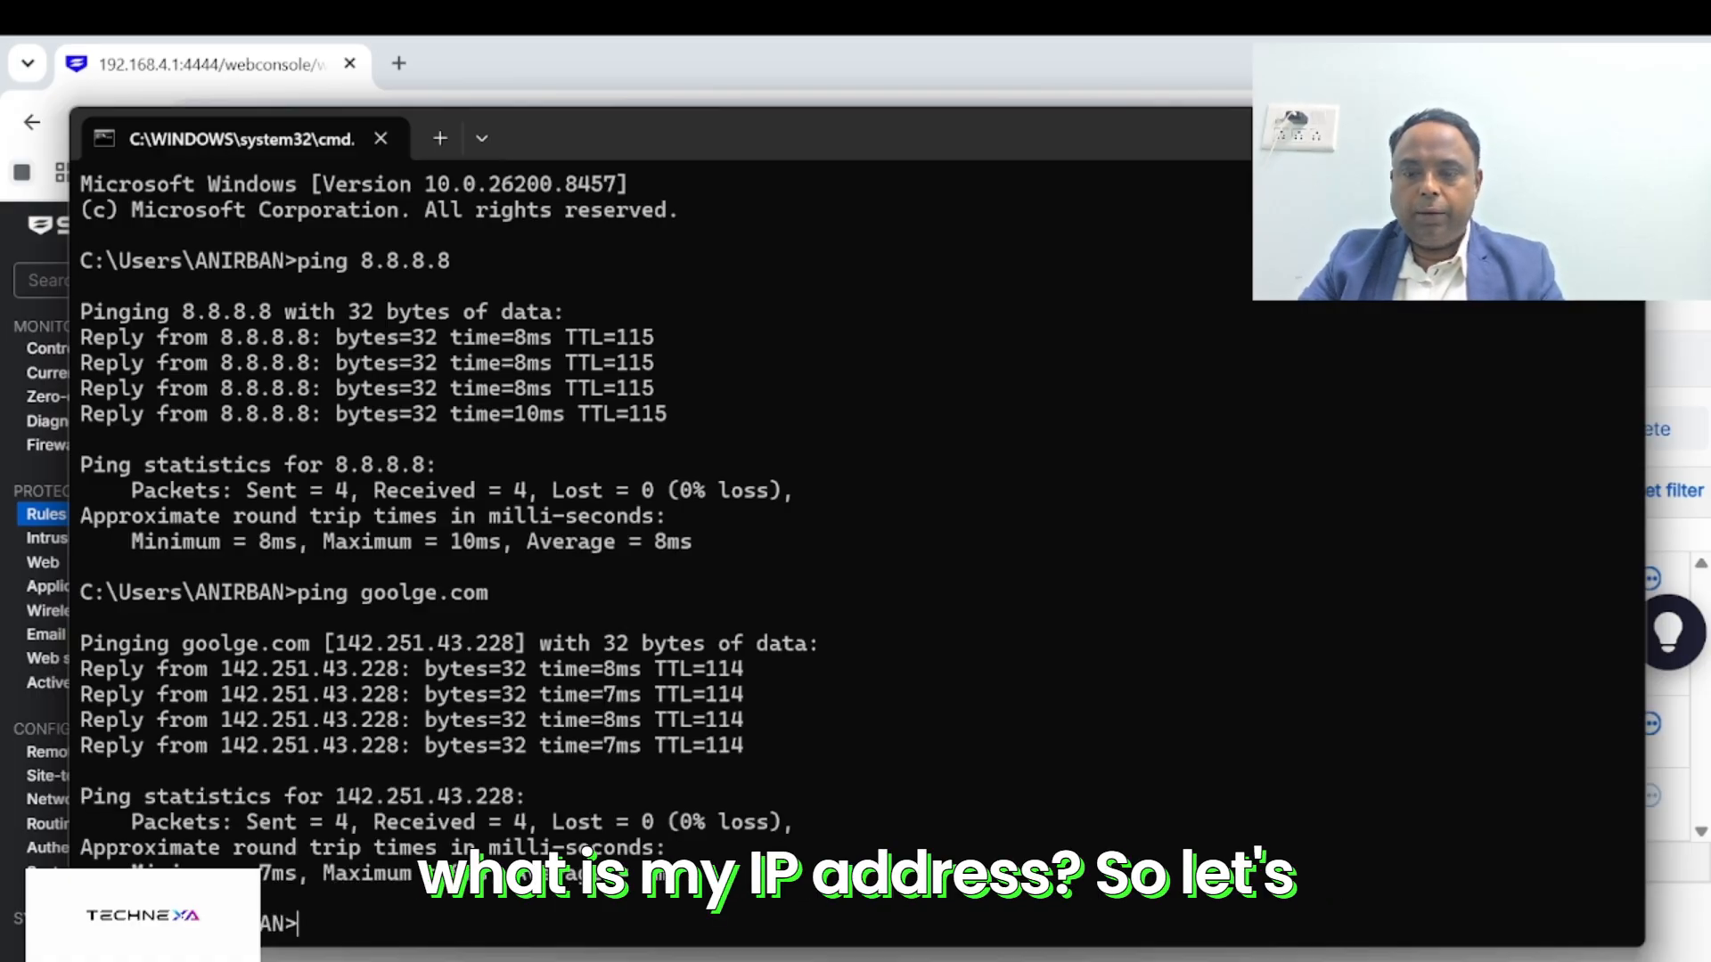
Run ipconfig, check the Ethernet adapter's IPv4 address, and put the Command Prompt window away
type("ipconfig")
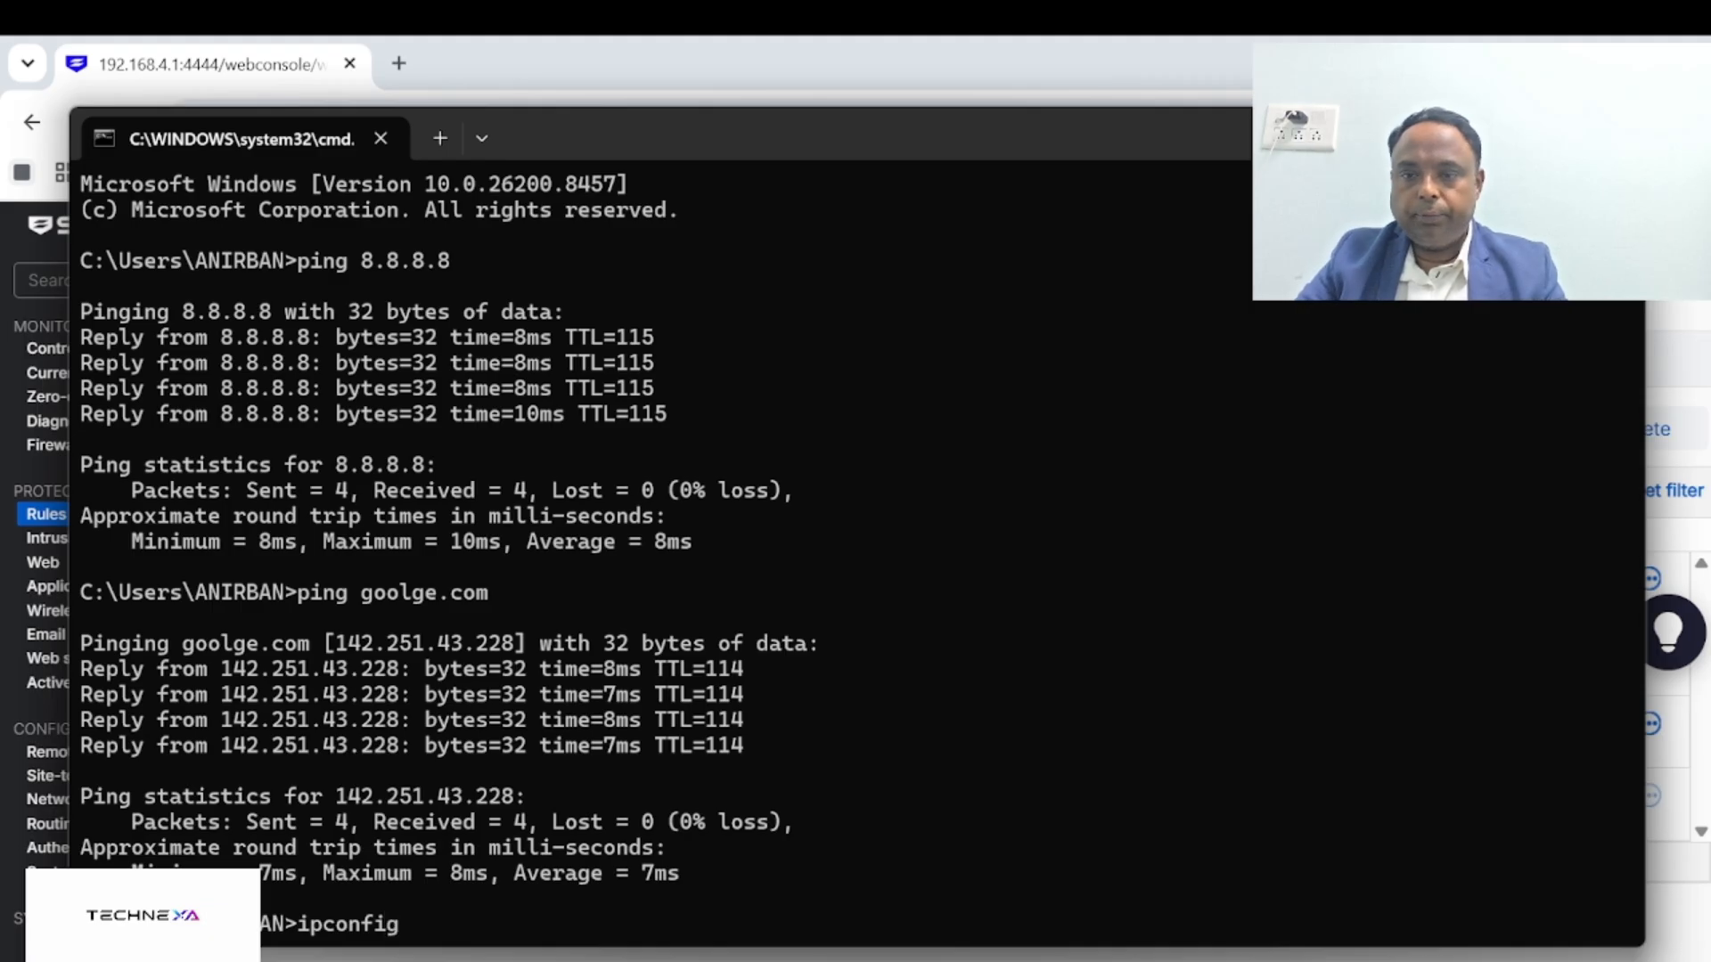
key("Return")
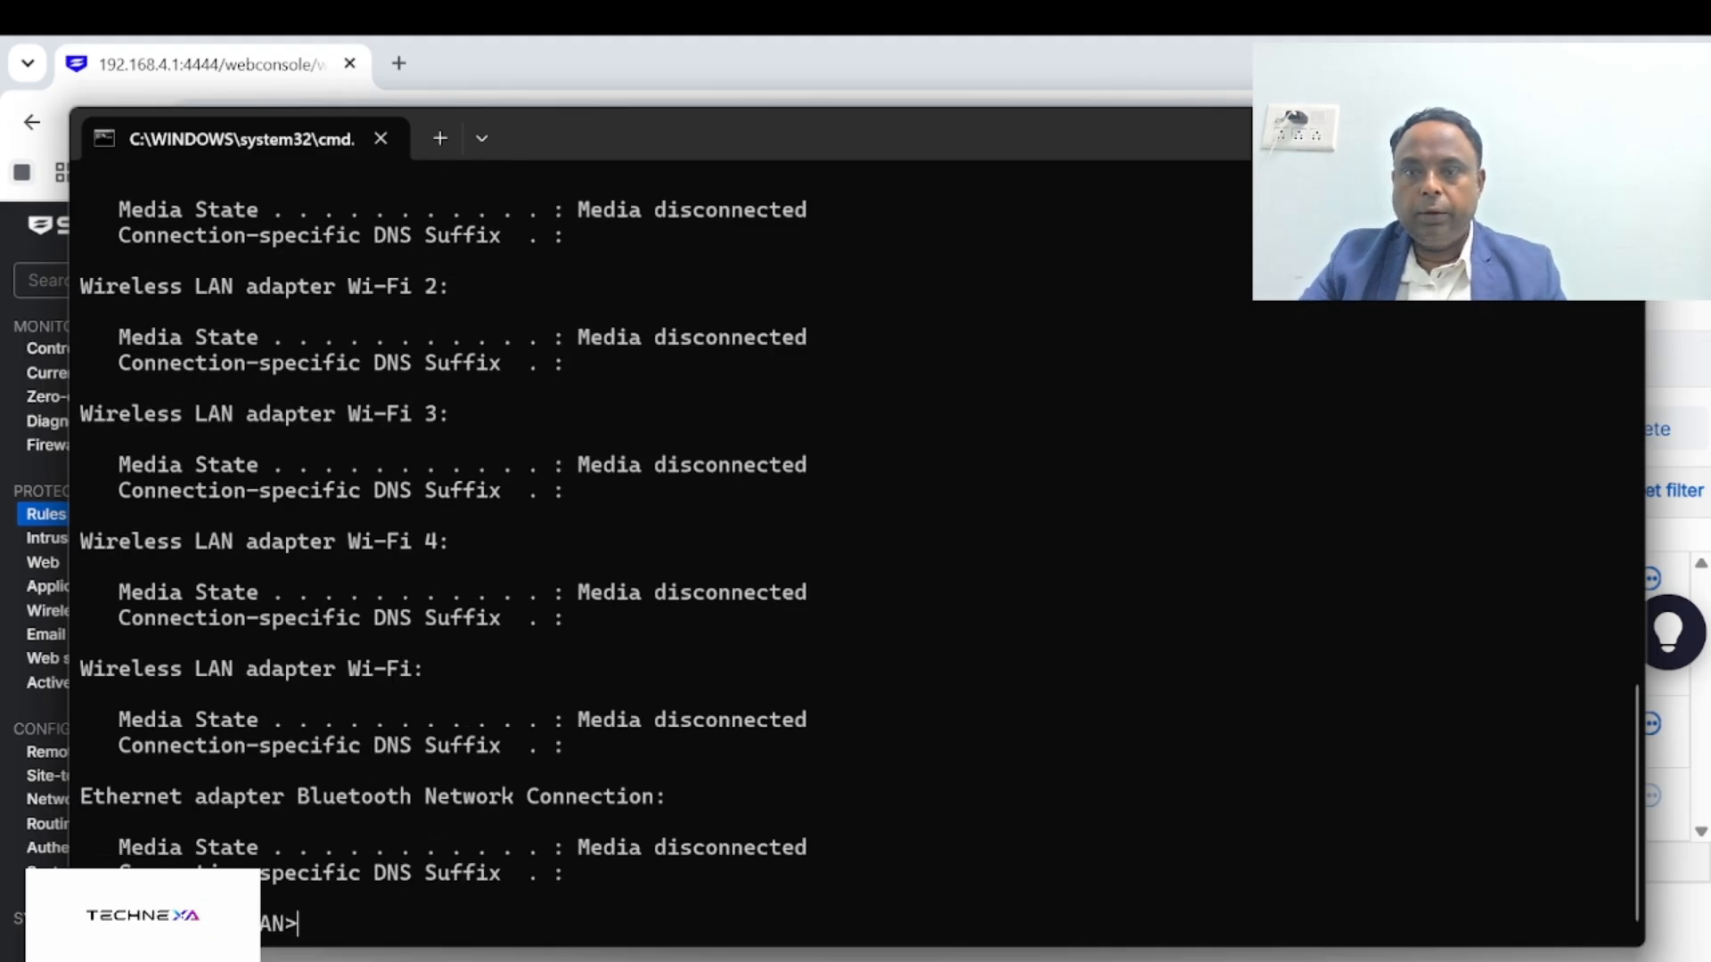
scroll(860, 568, "up", 5)
scroll(860, 534, "up", 2)
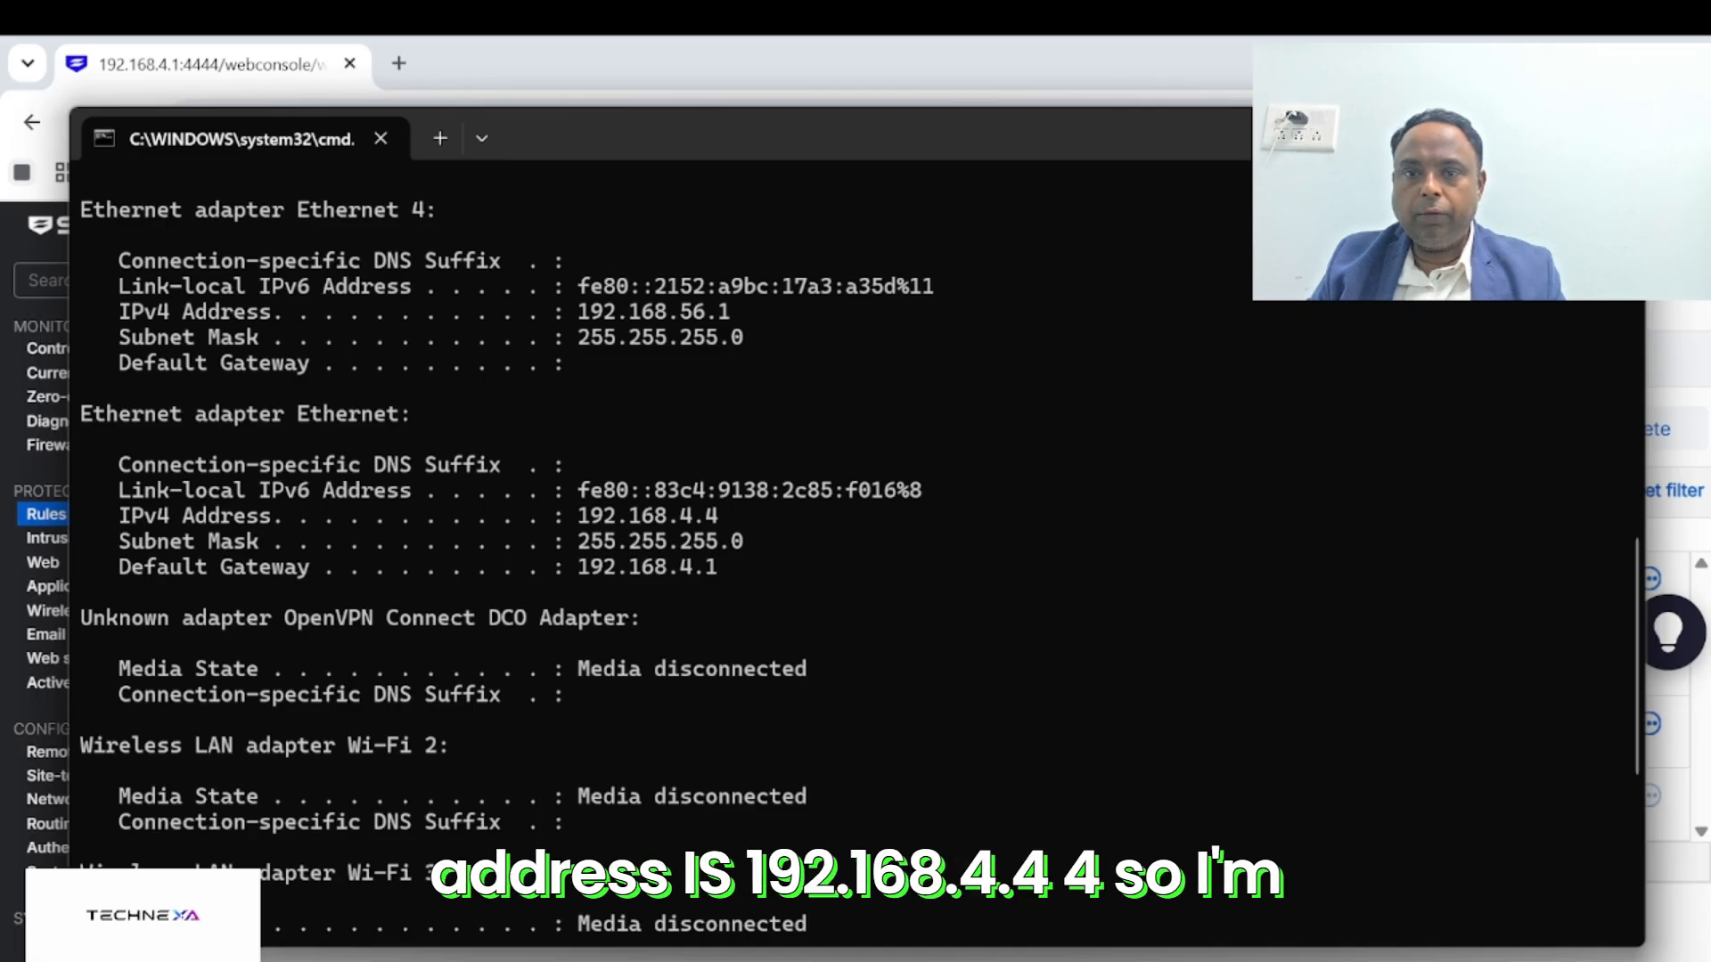
mouse_move(742, 490)
left_mouse_down()
mouse_move(706, 515)
mouse_move(653, 515)
mouse_move(728, 515)
left_mouse_up()
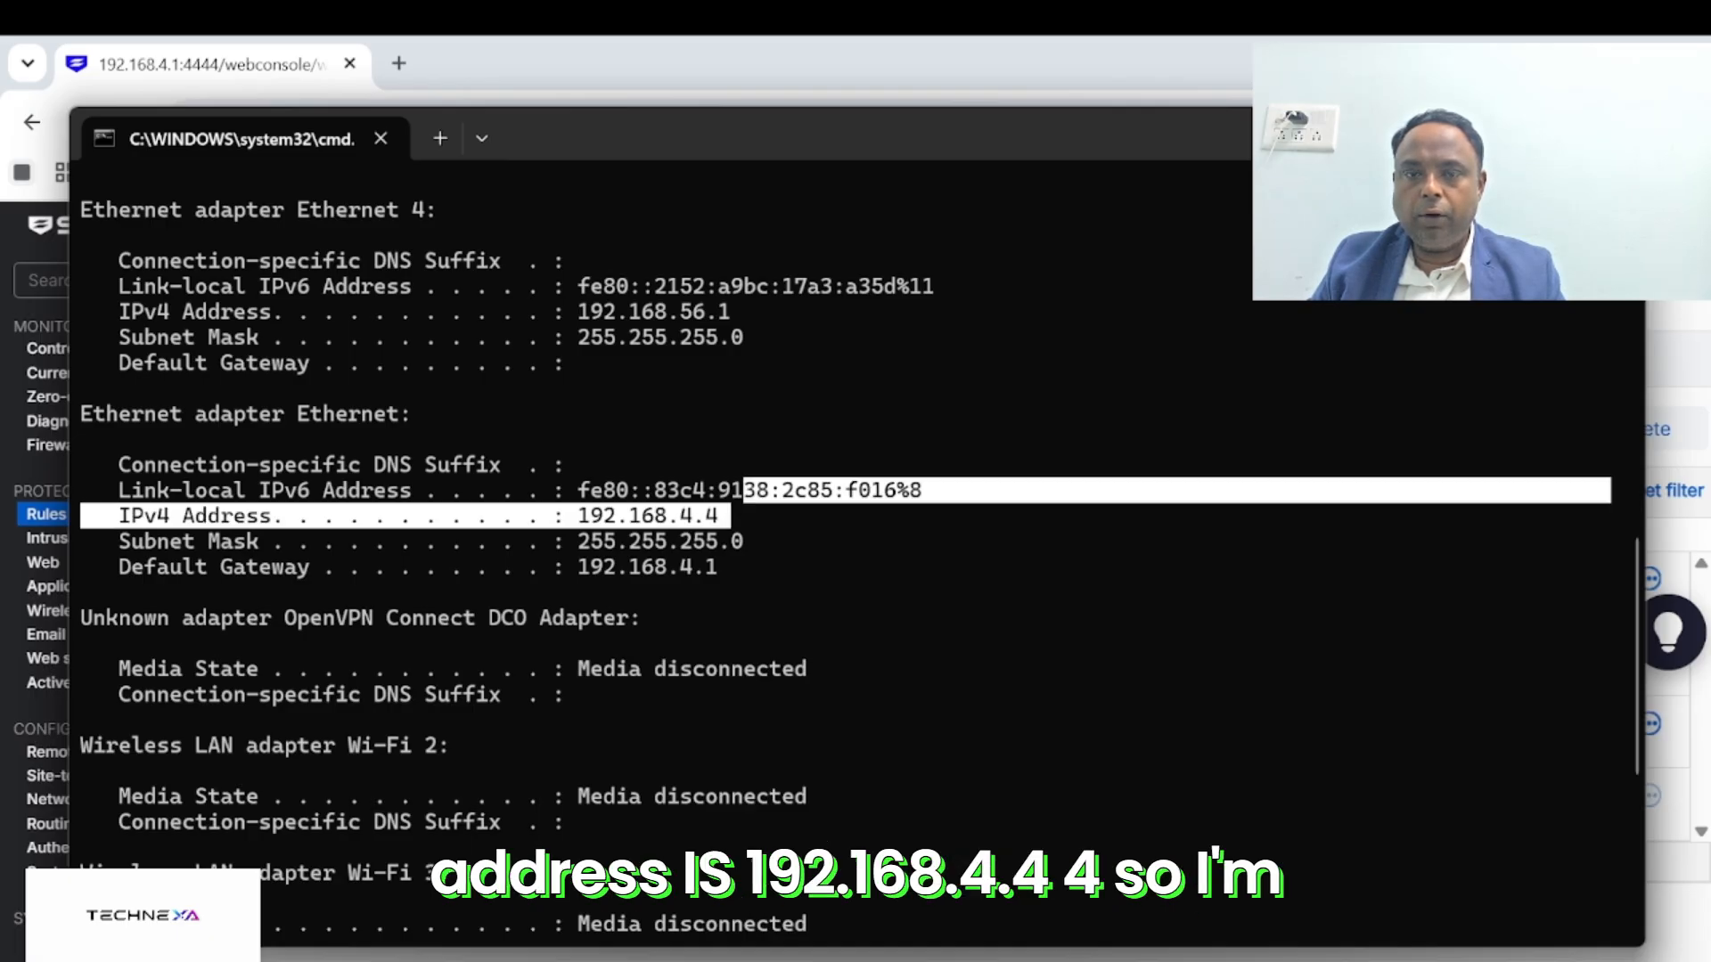
left_click(728, 515)
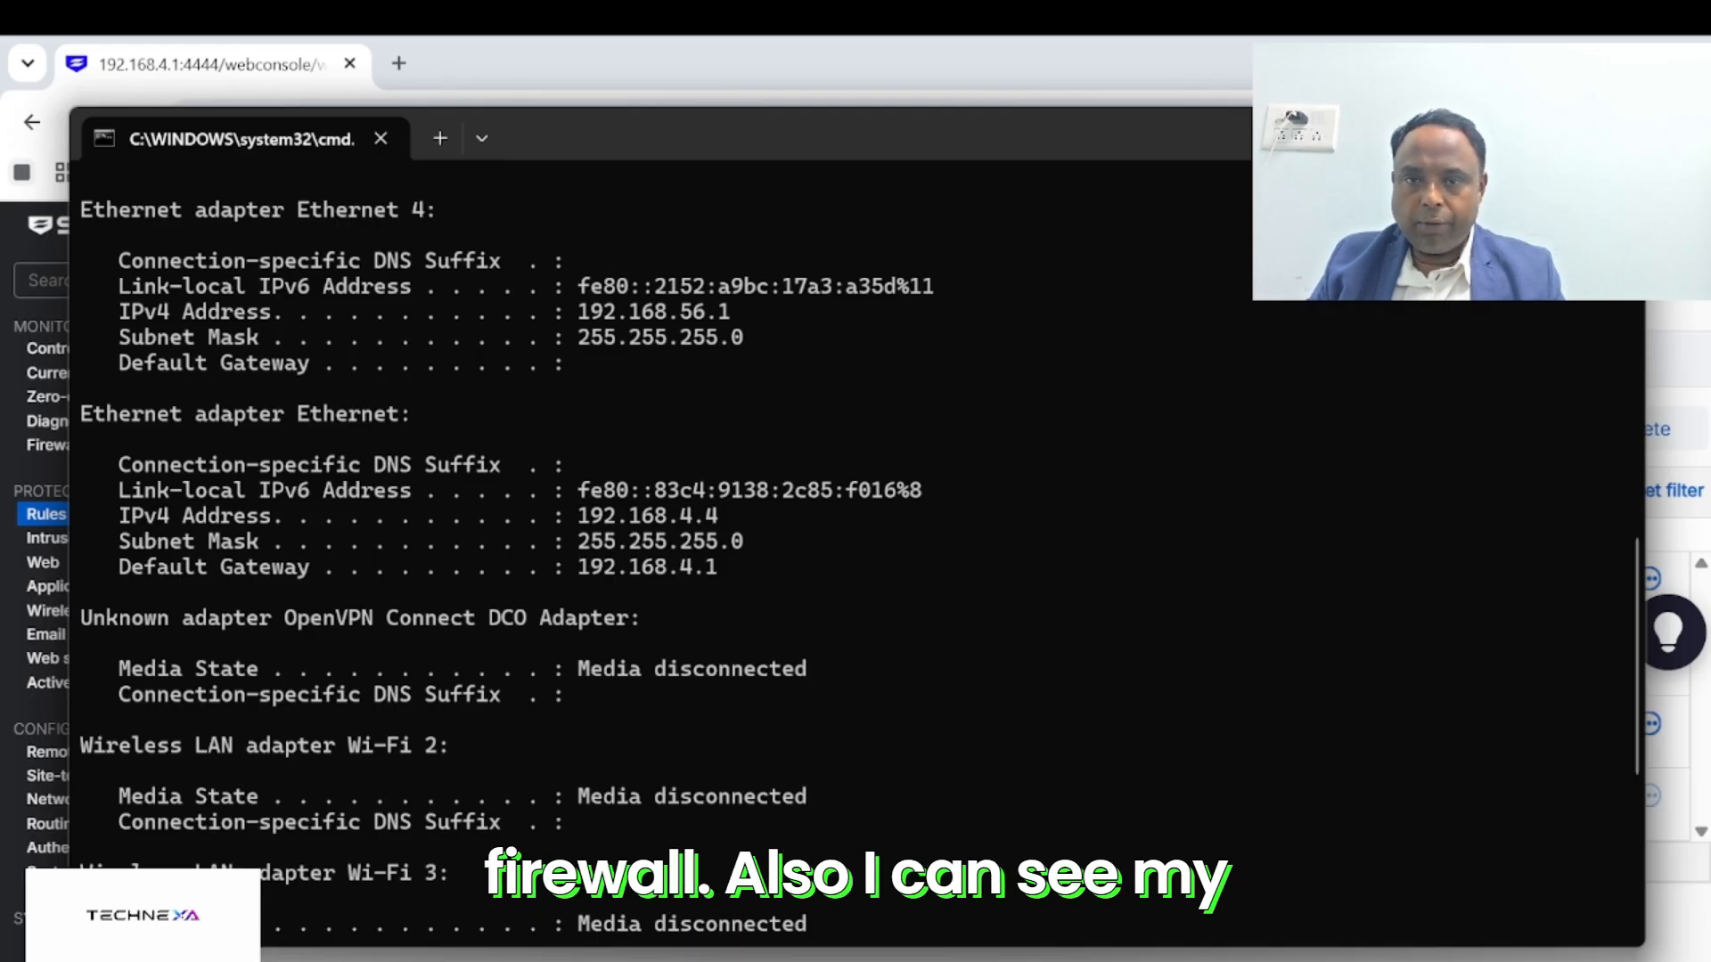
left_click(1493, 134)
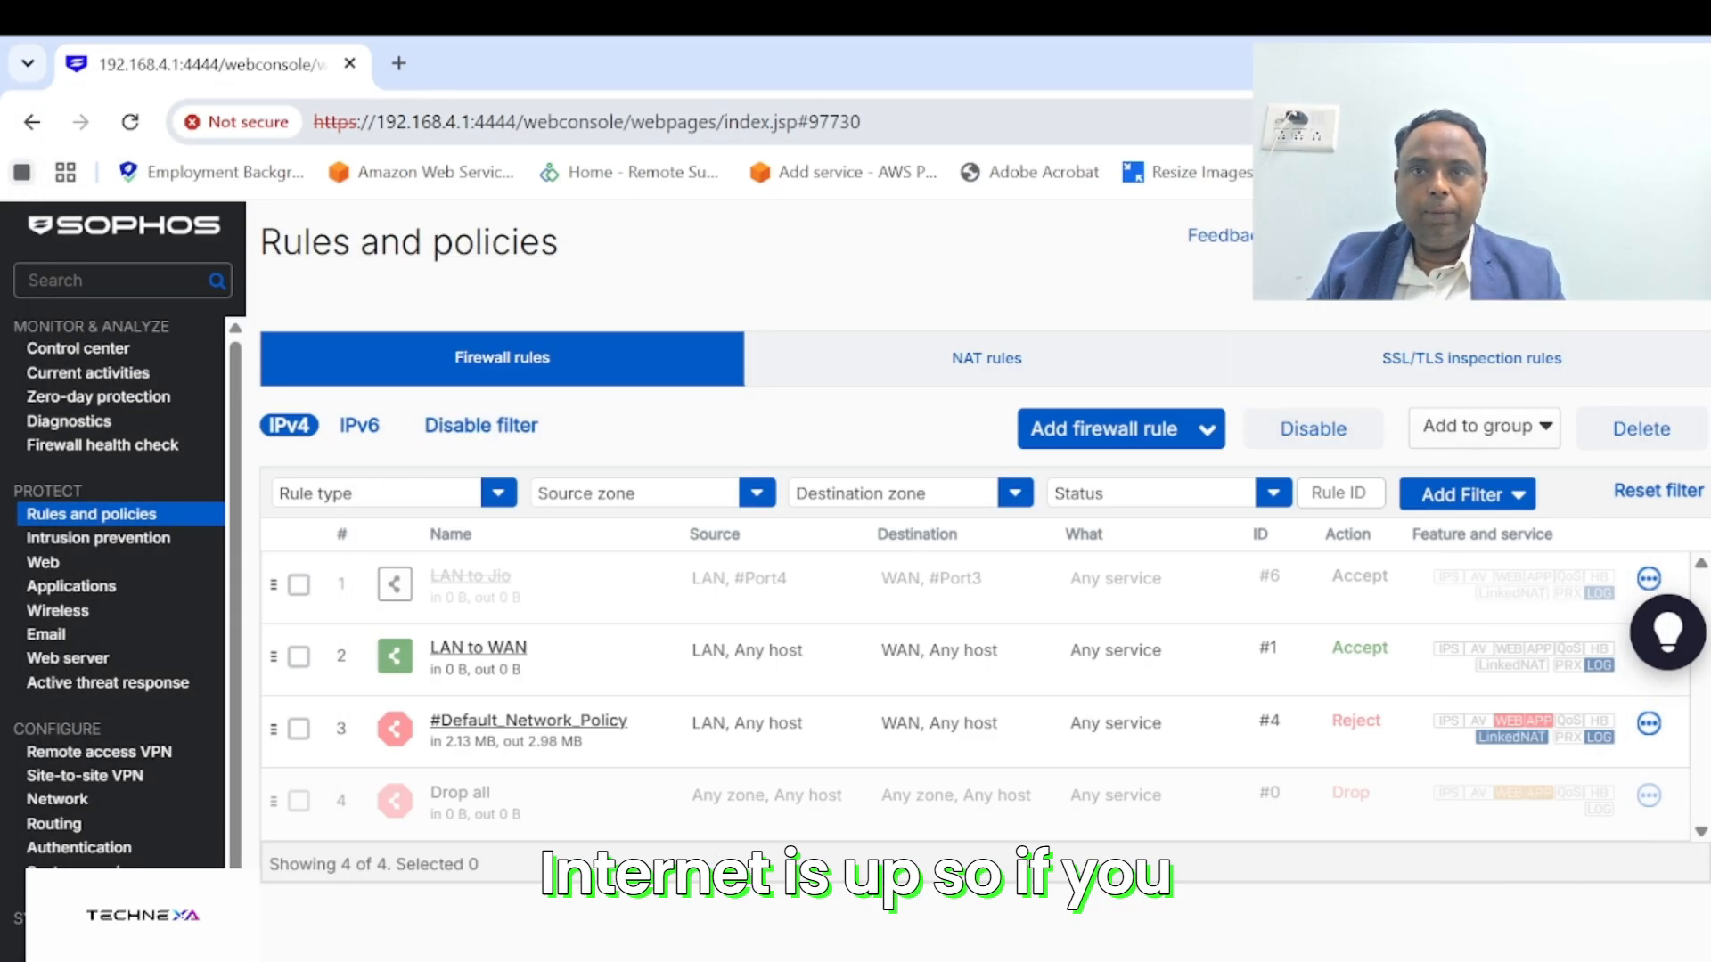
Search the web for google in a new browser tab to test browsing
left_click(398, 64)
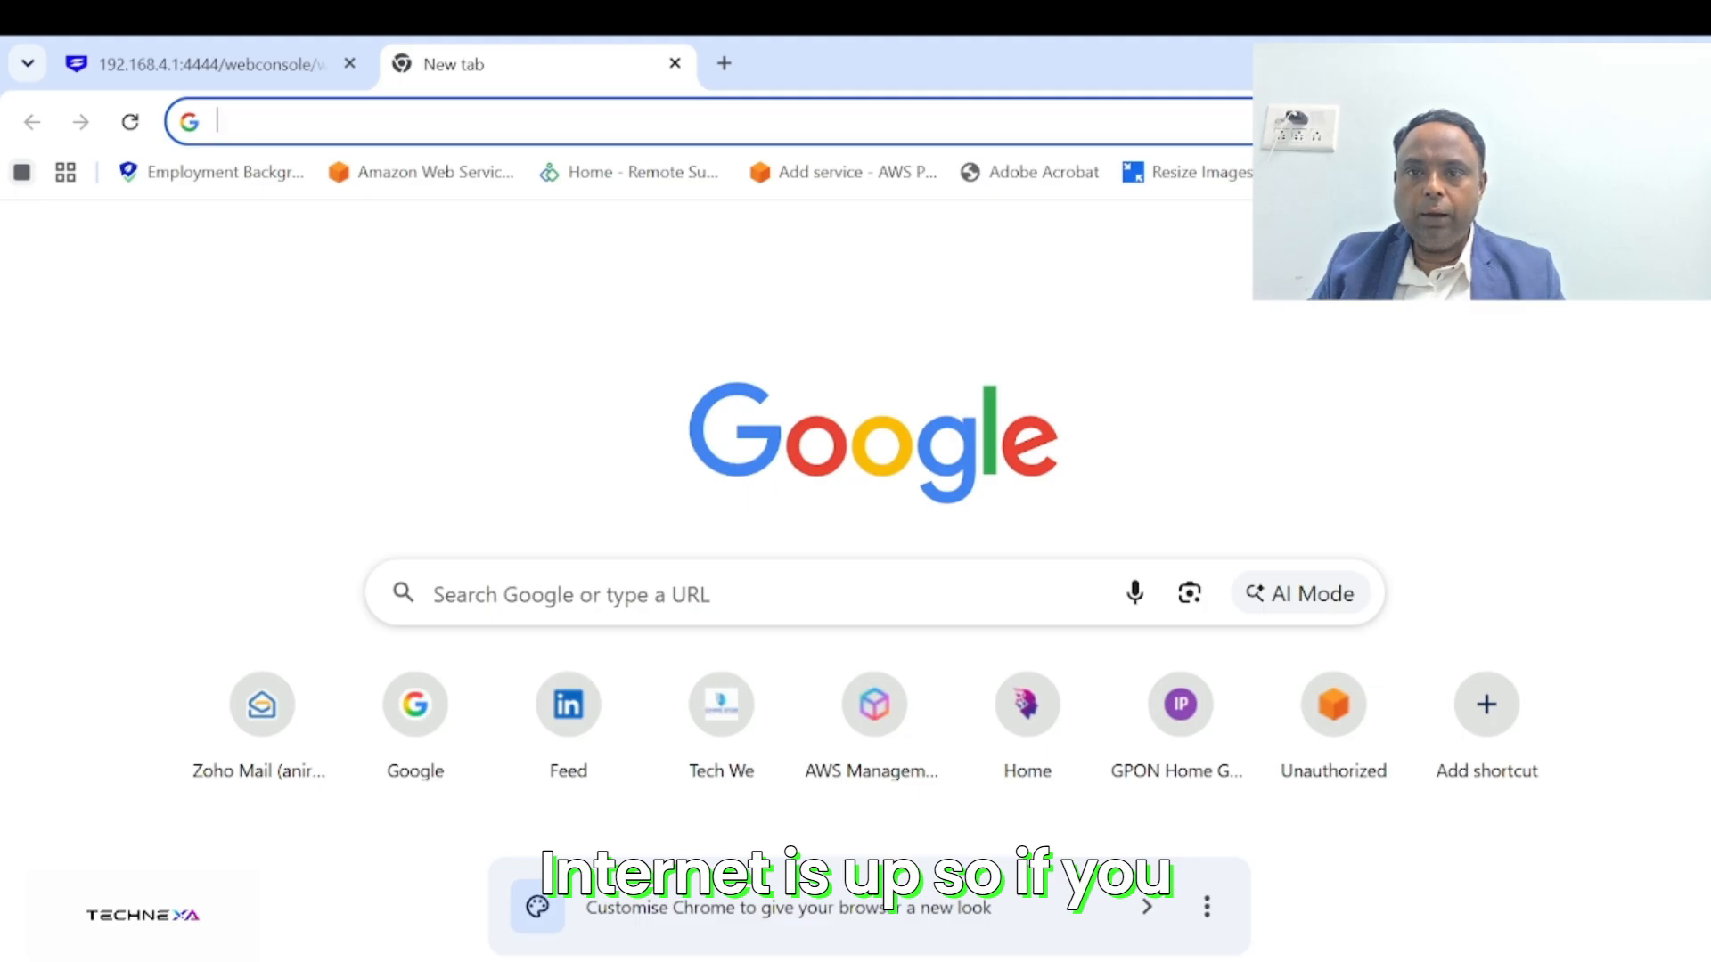
left_click(713, 594)
type("g")
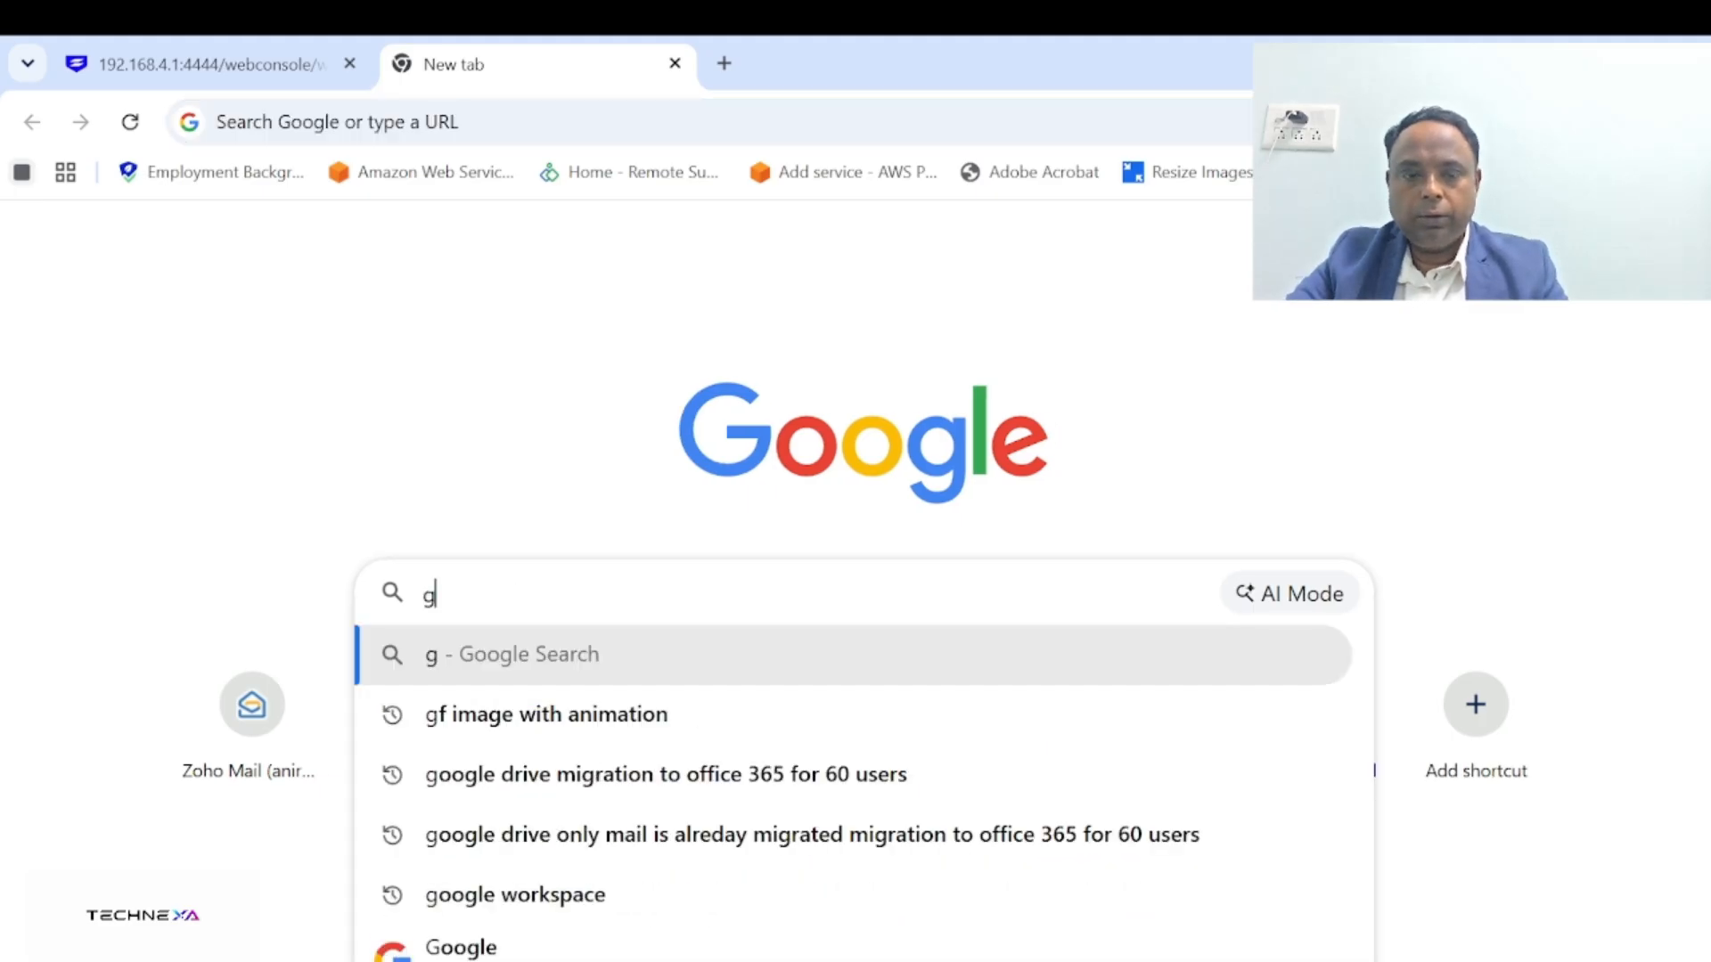
type("oo")
key("Down")
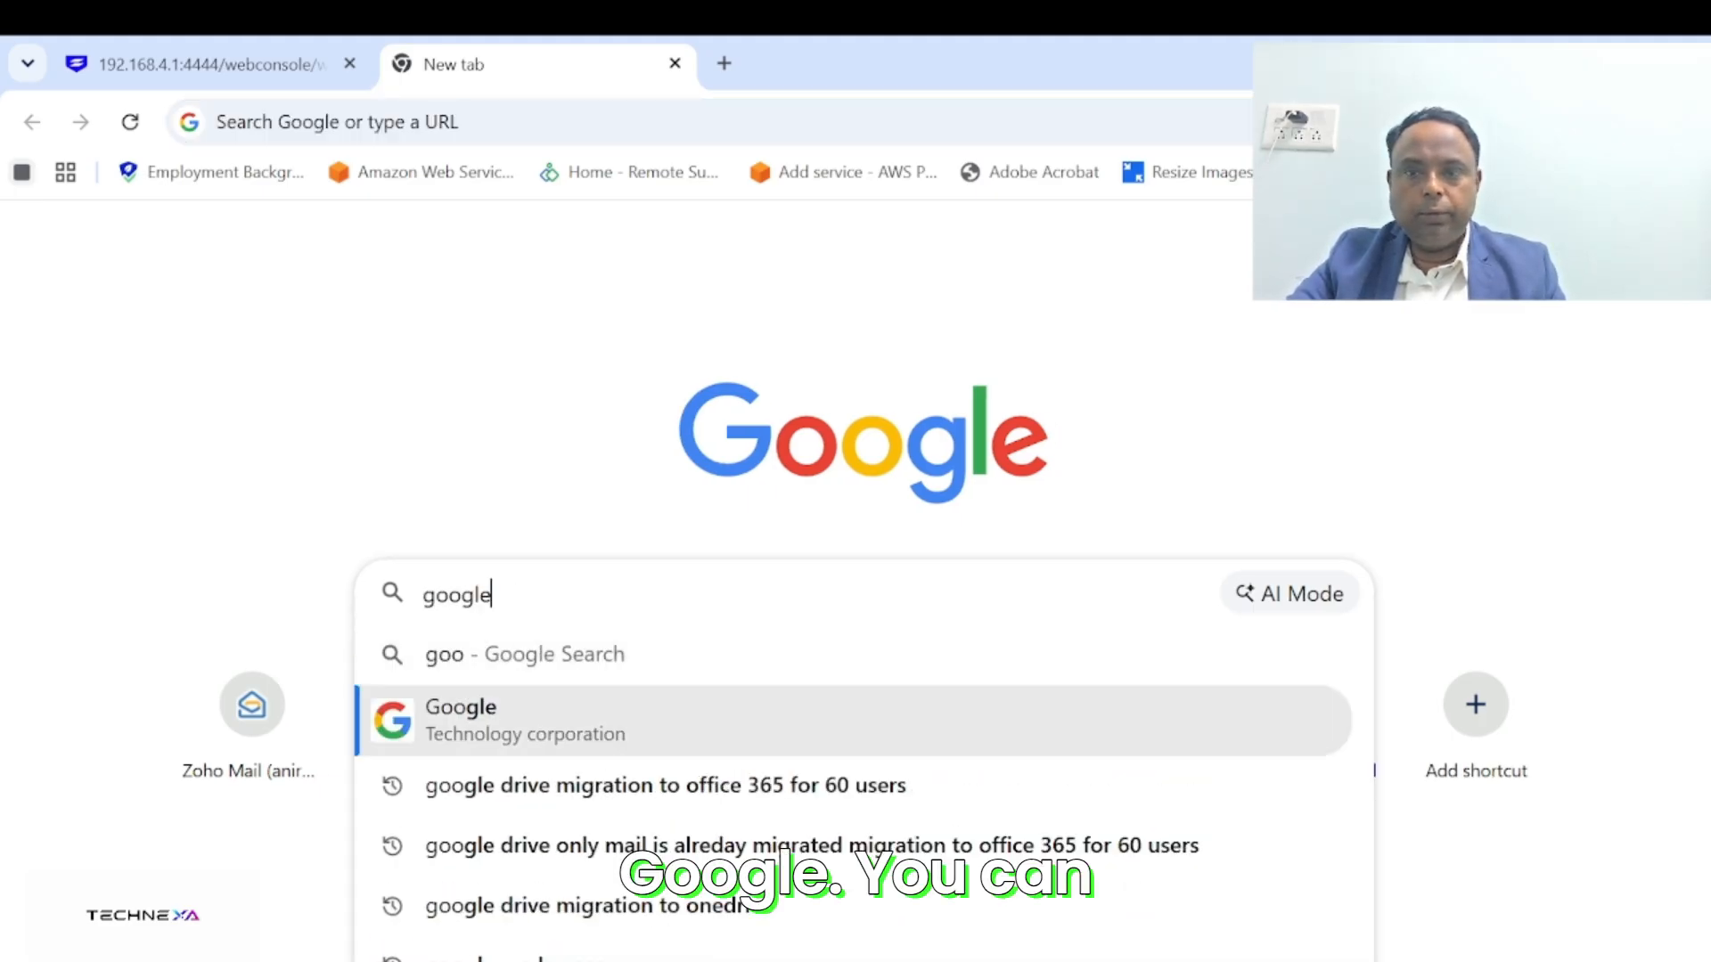
key("Return")
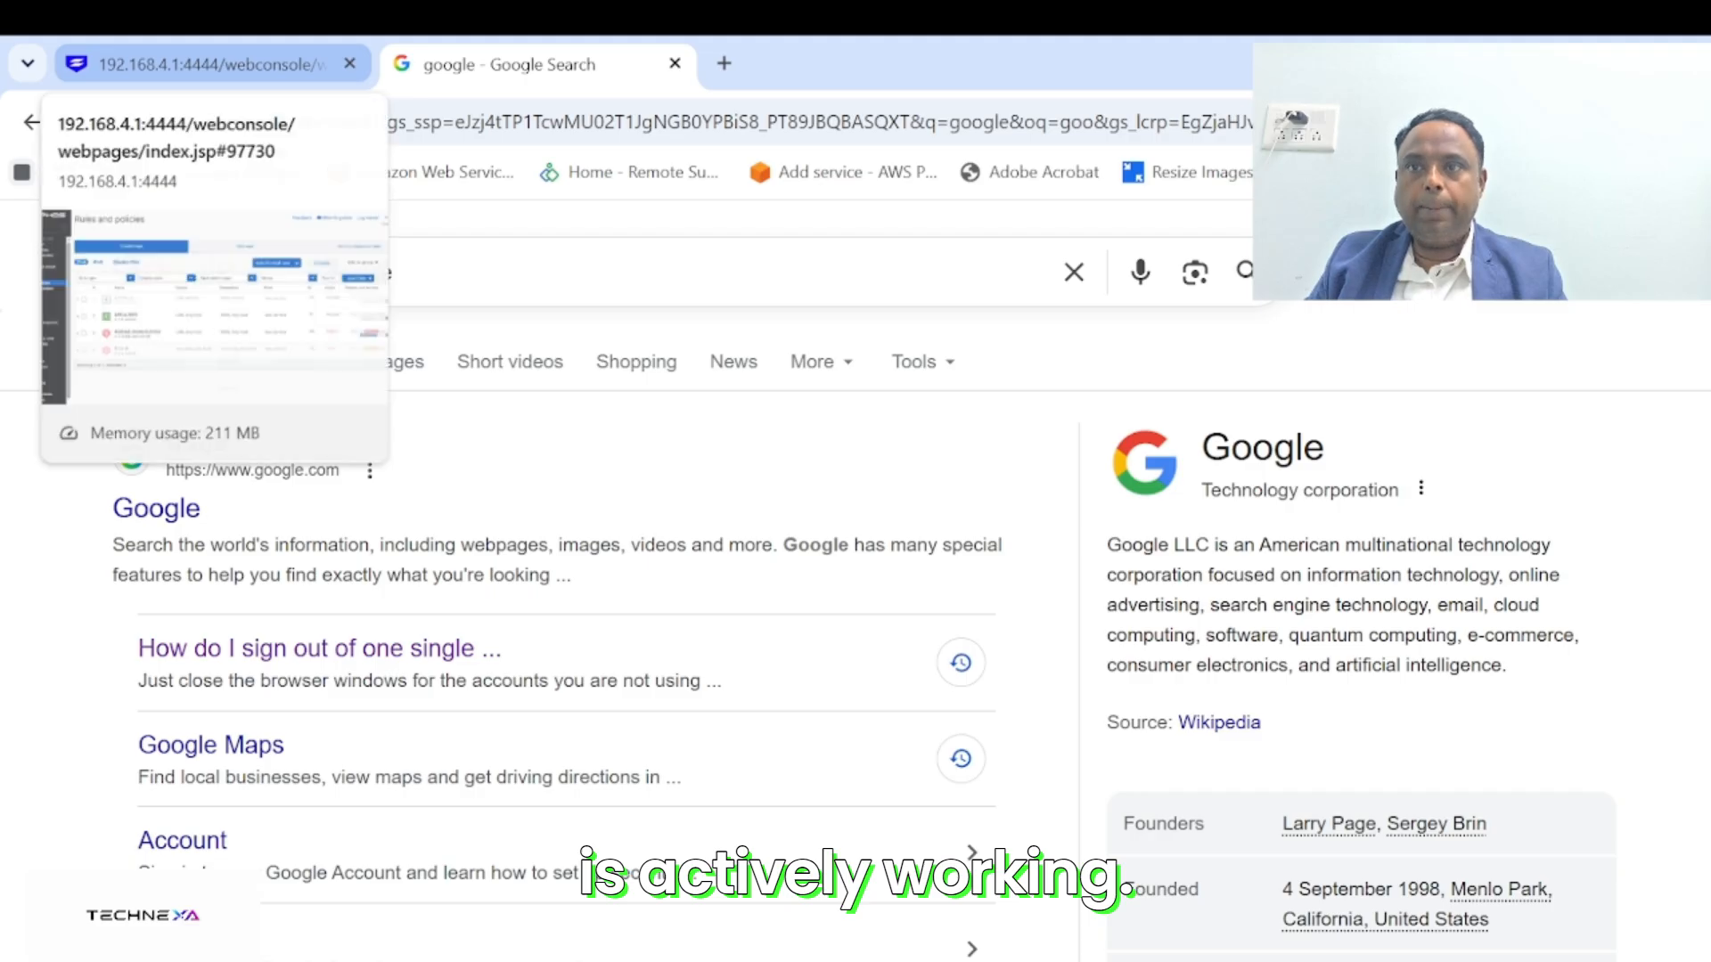
Return to the firewall console, open the web policies, and examine the Default Policy's rules
left_click(205, 64)
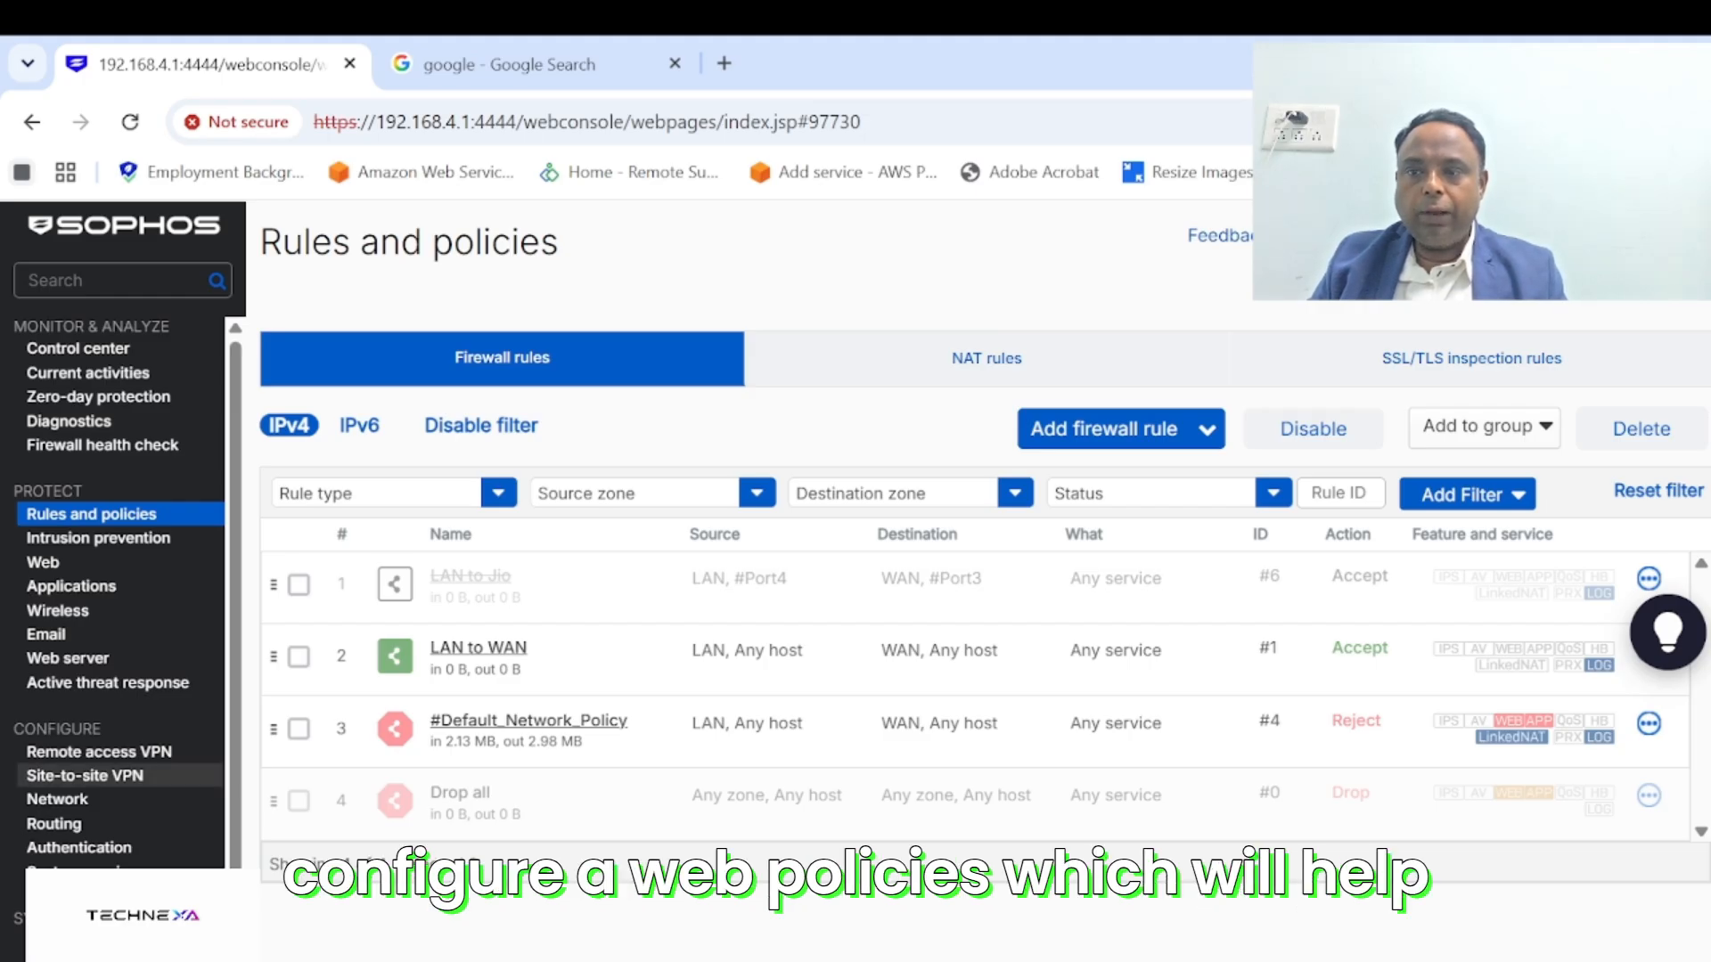
left_click(42, 562)
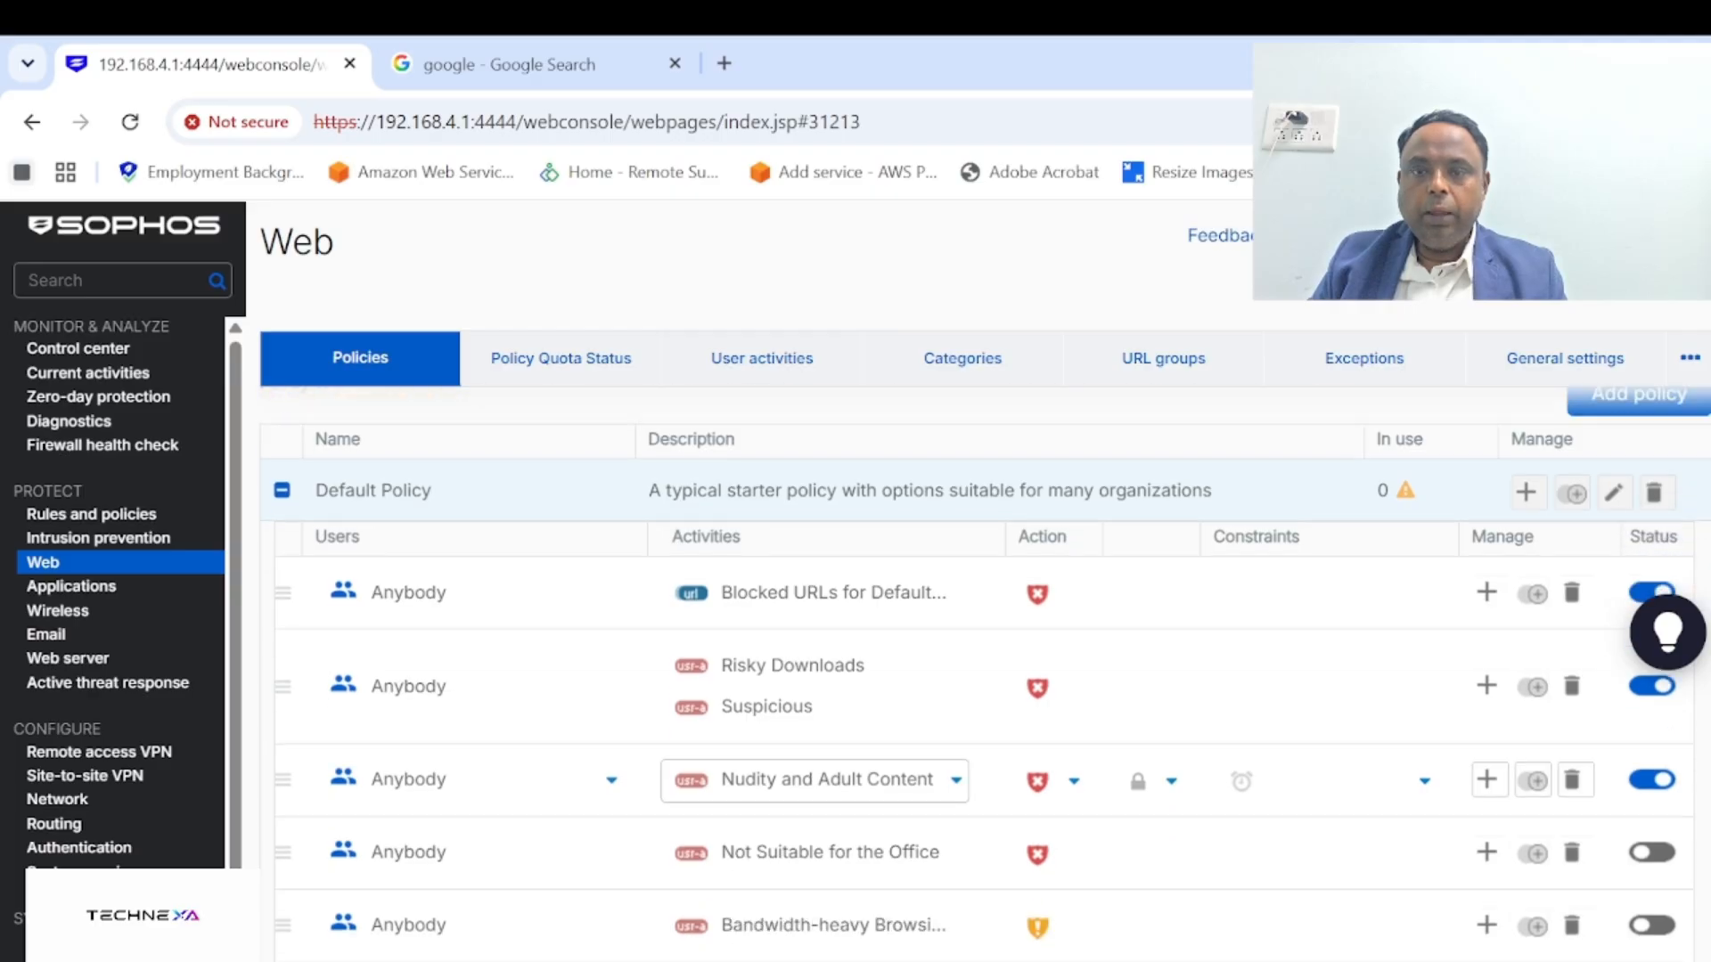
scroll(980, 677, "down", 4)
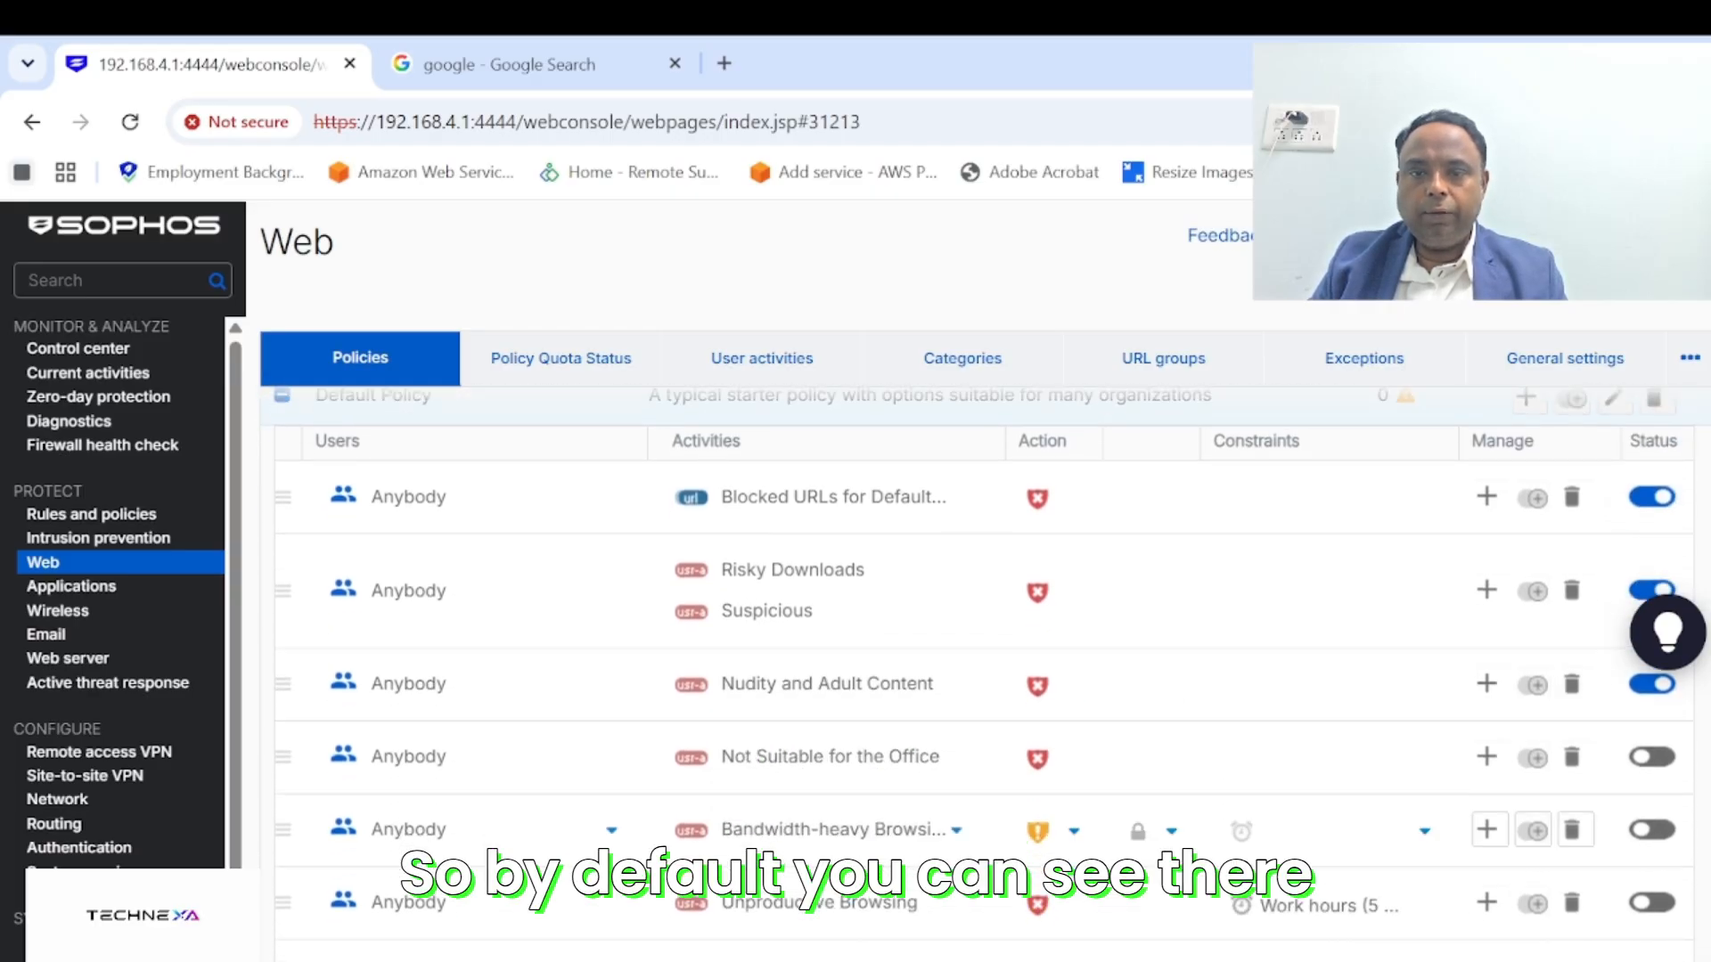
scroll(980, 677, "down", 1)
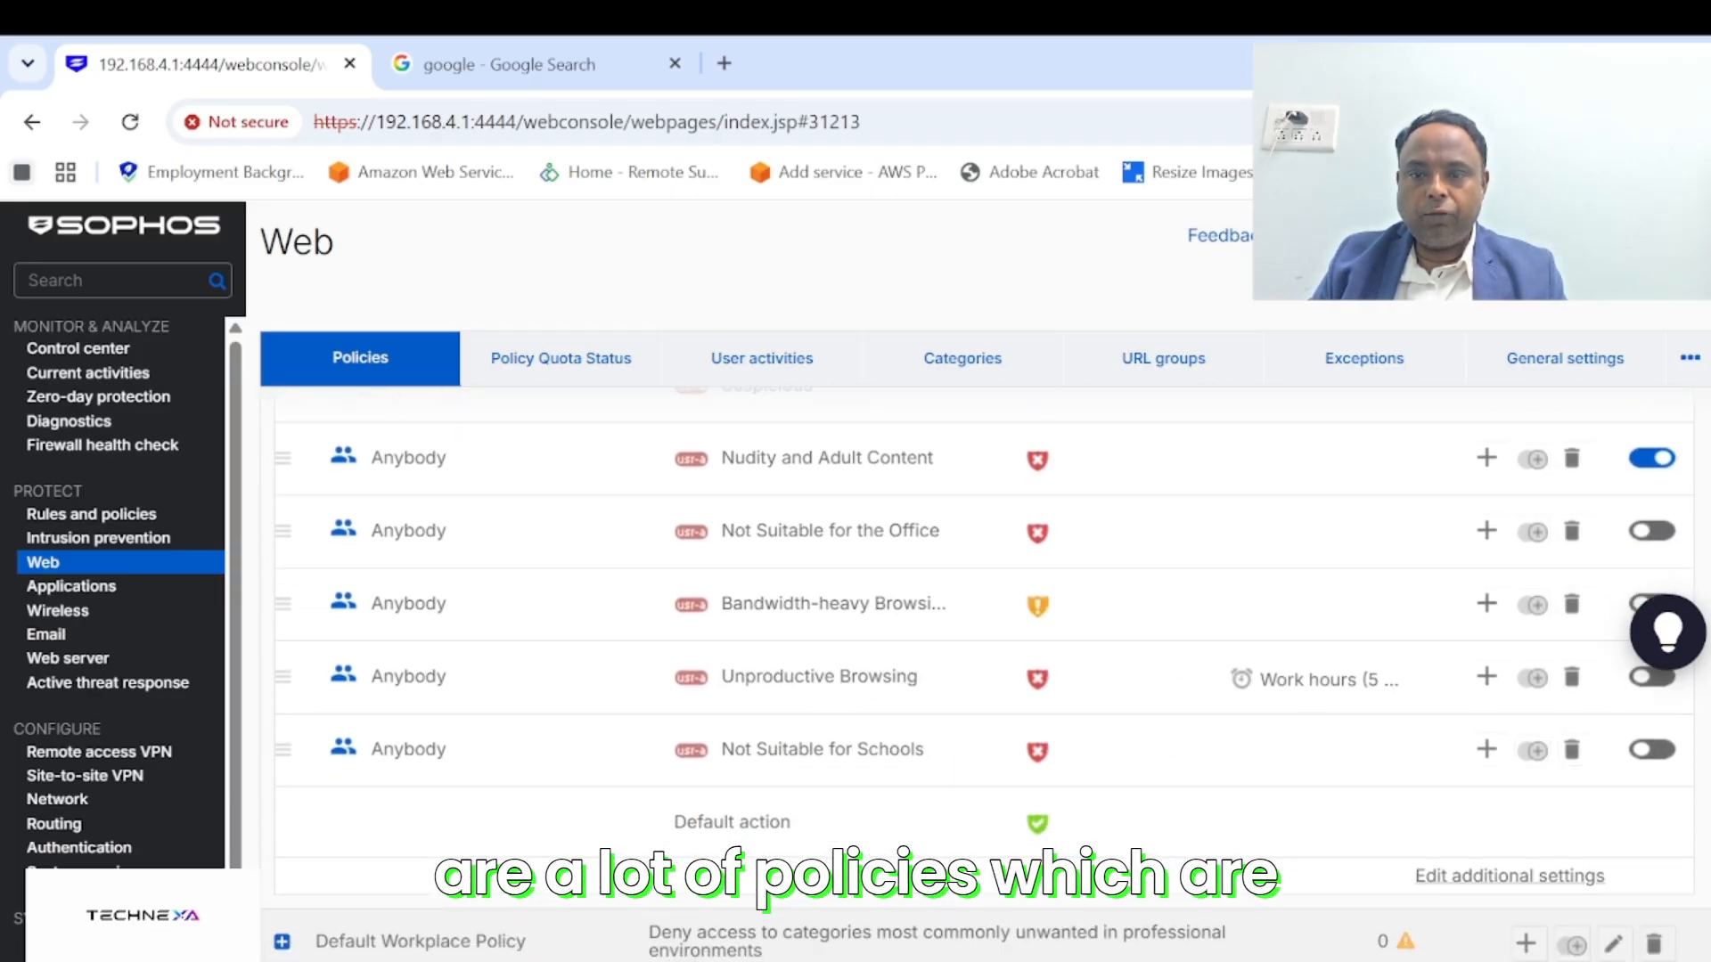
scroll(980, 677, "up", 4)
scroll(980, 678, "up", 2)
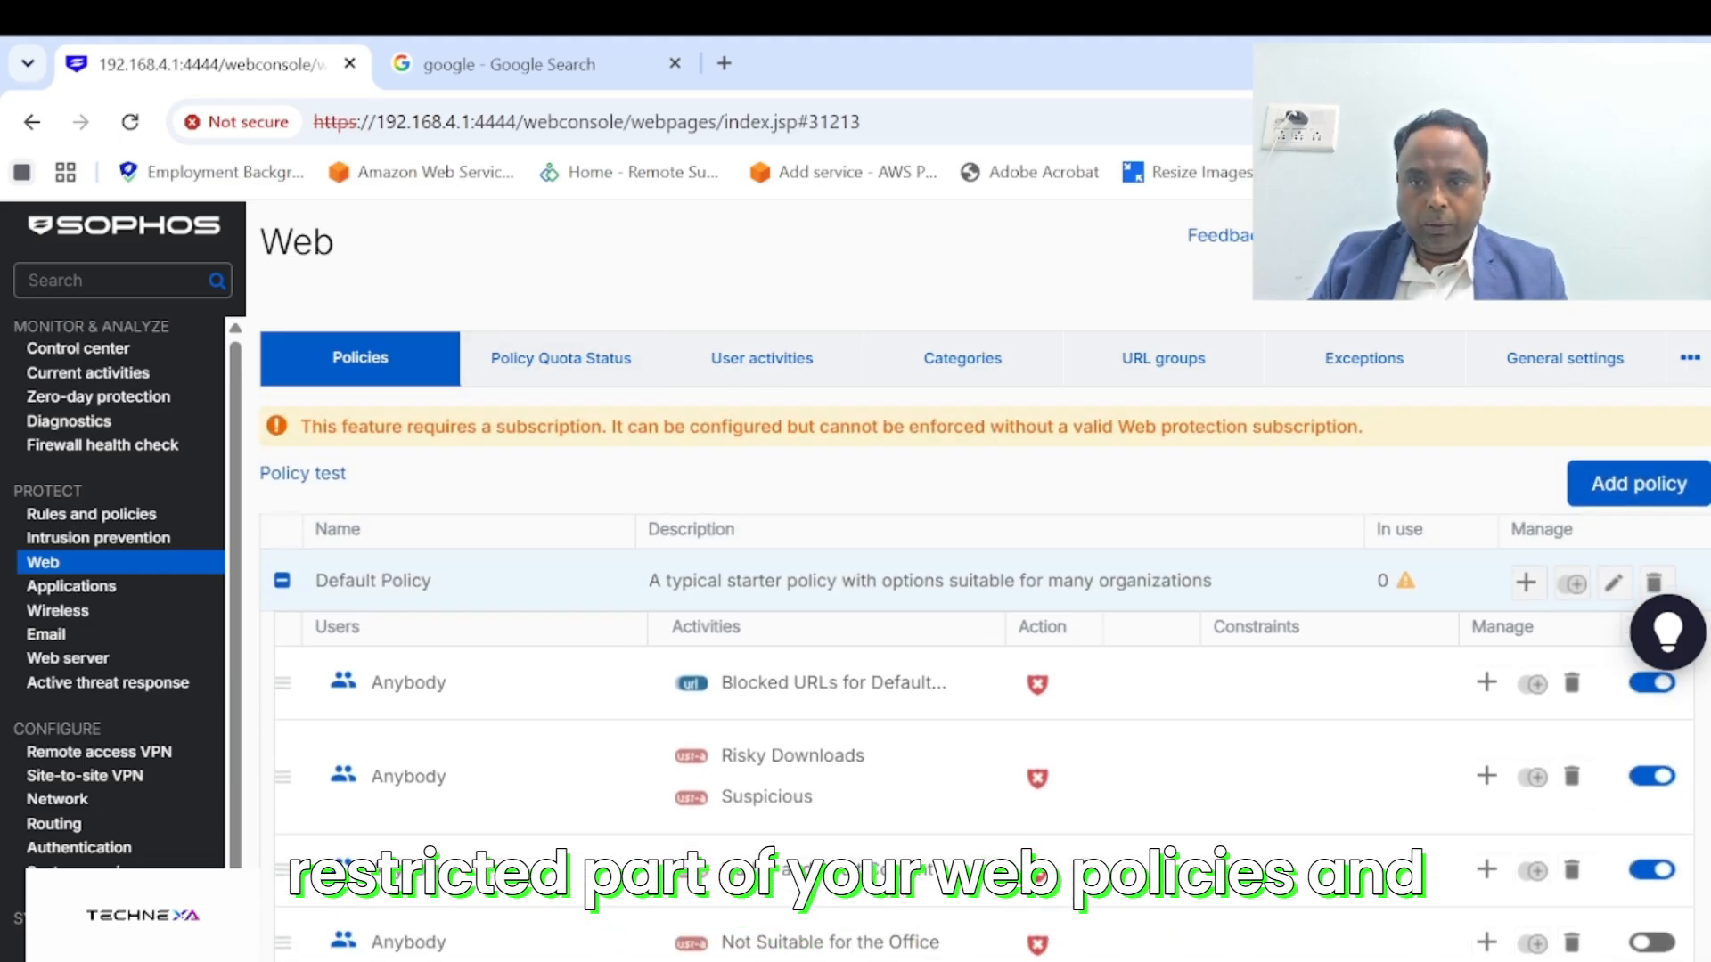
Go back to the firewall rules and check the LAN to WAN rule's traffic counters
scroll(552, 767, "down", 1)
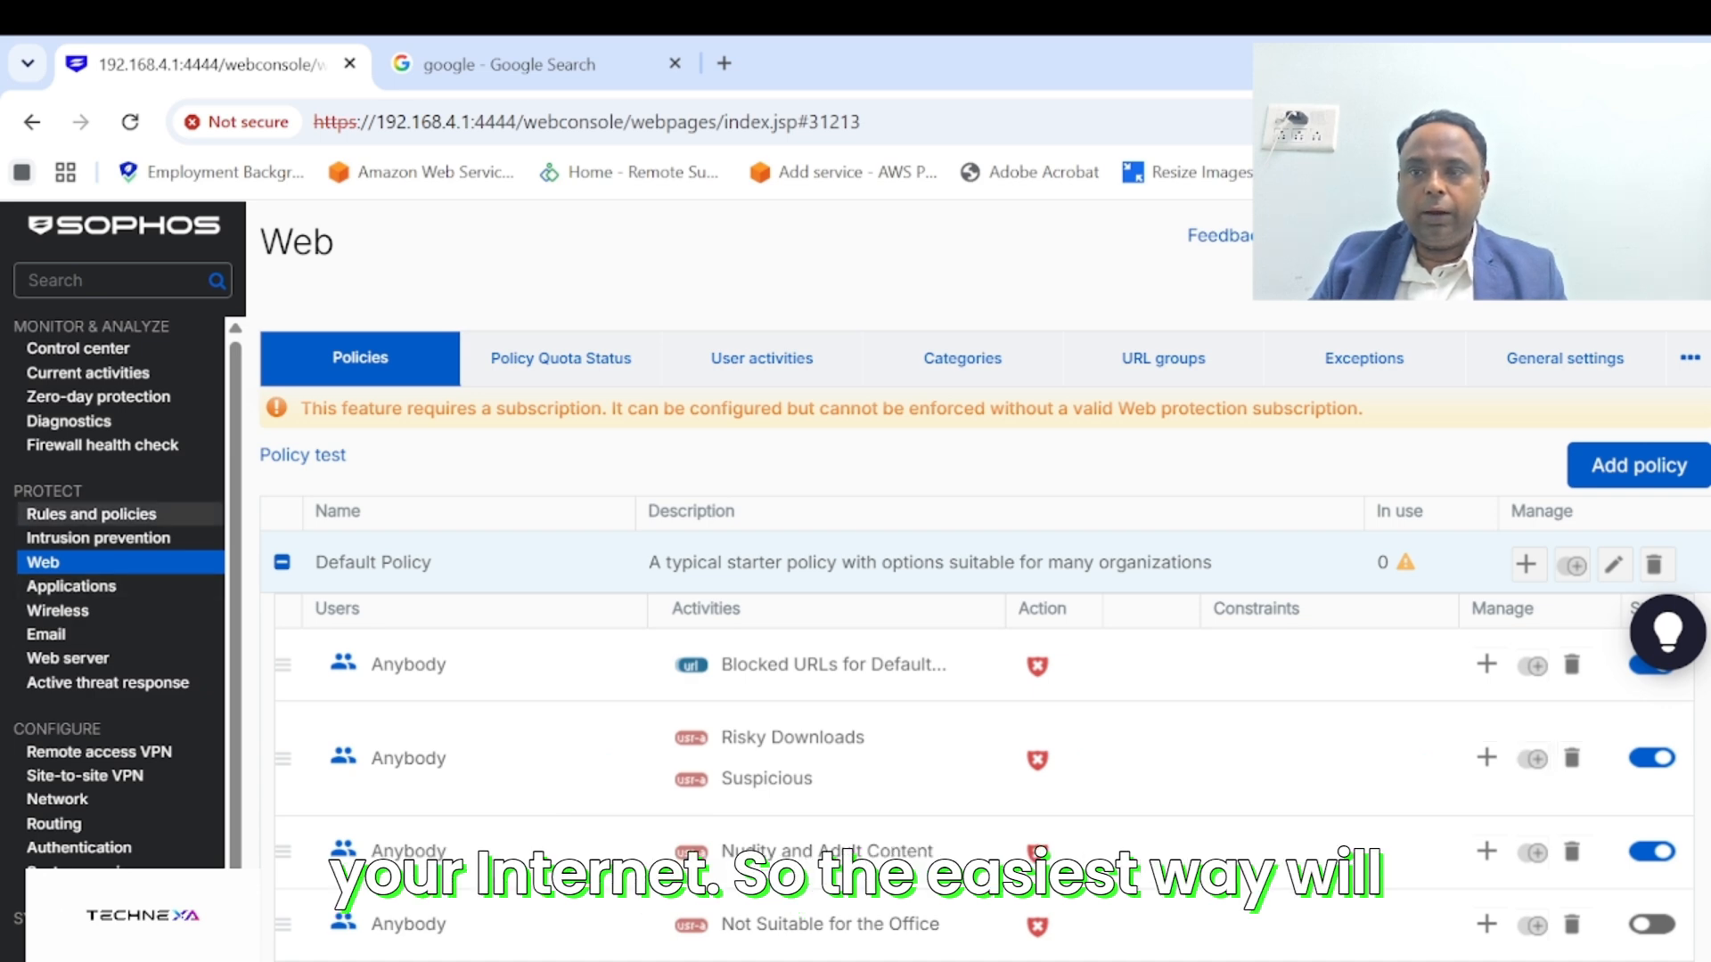
left_click(91, 514)
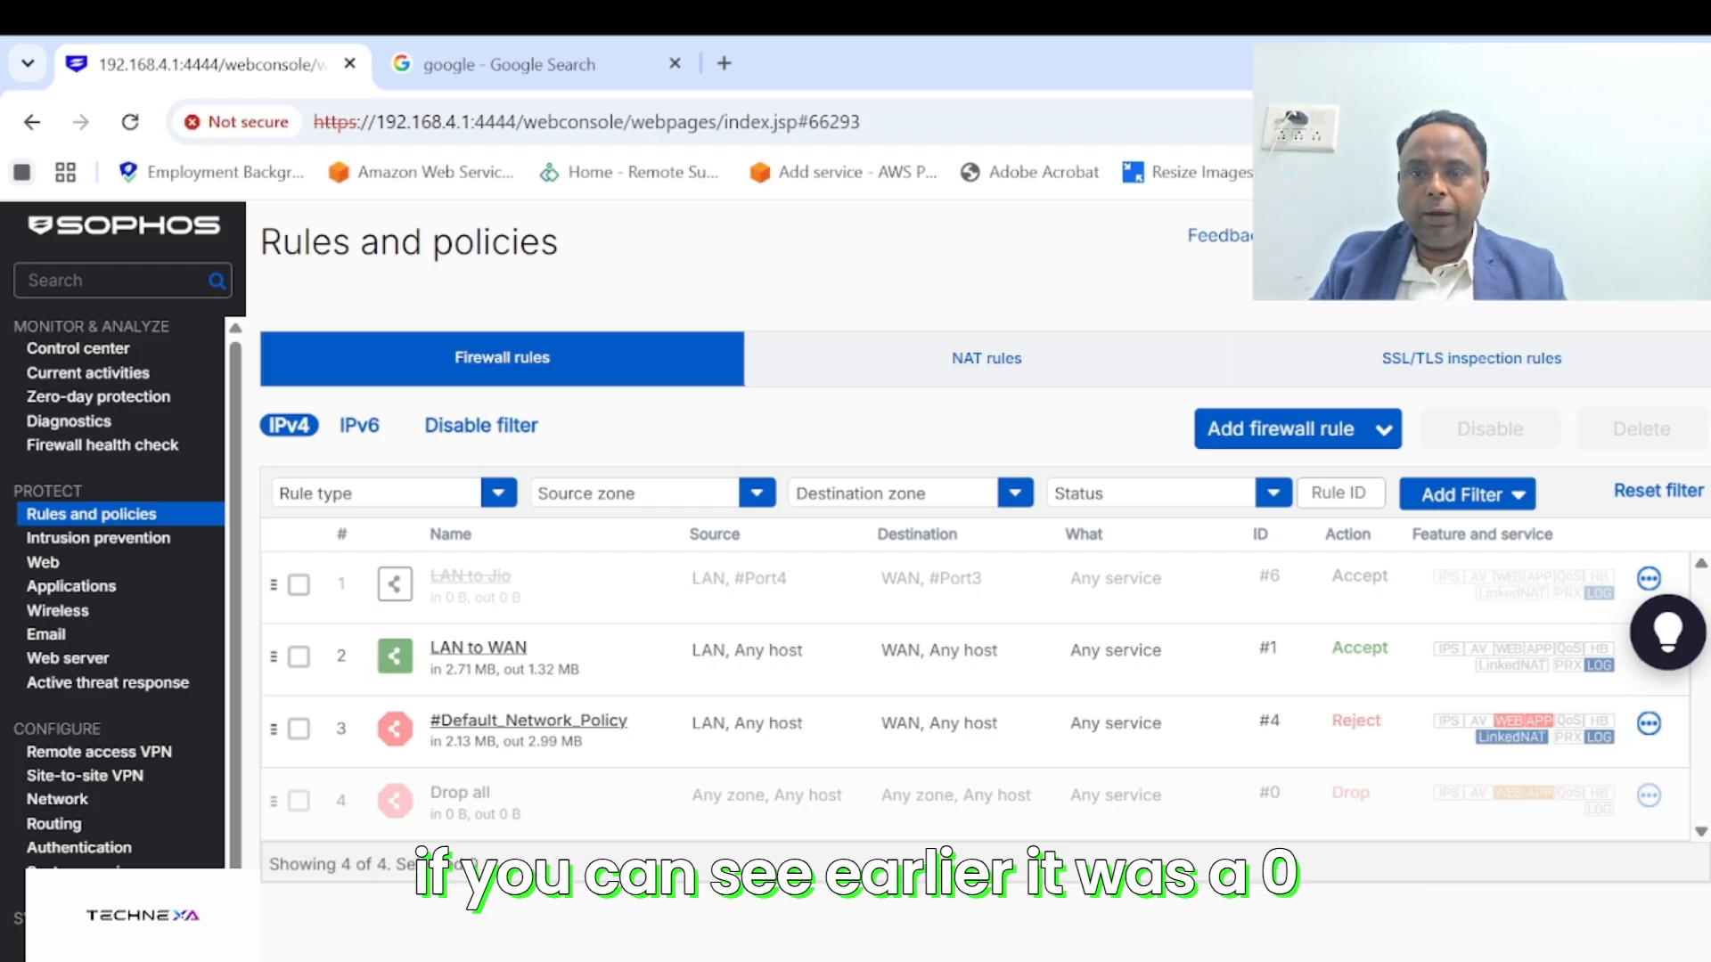
left_click_drag(432, 670, 580, 670)
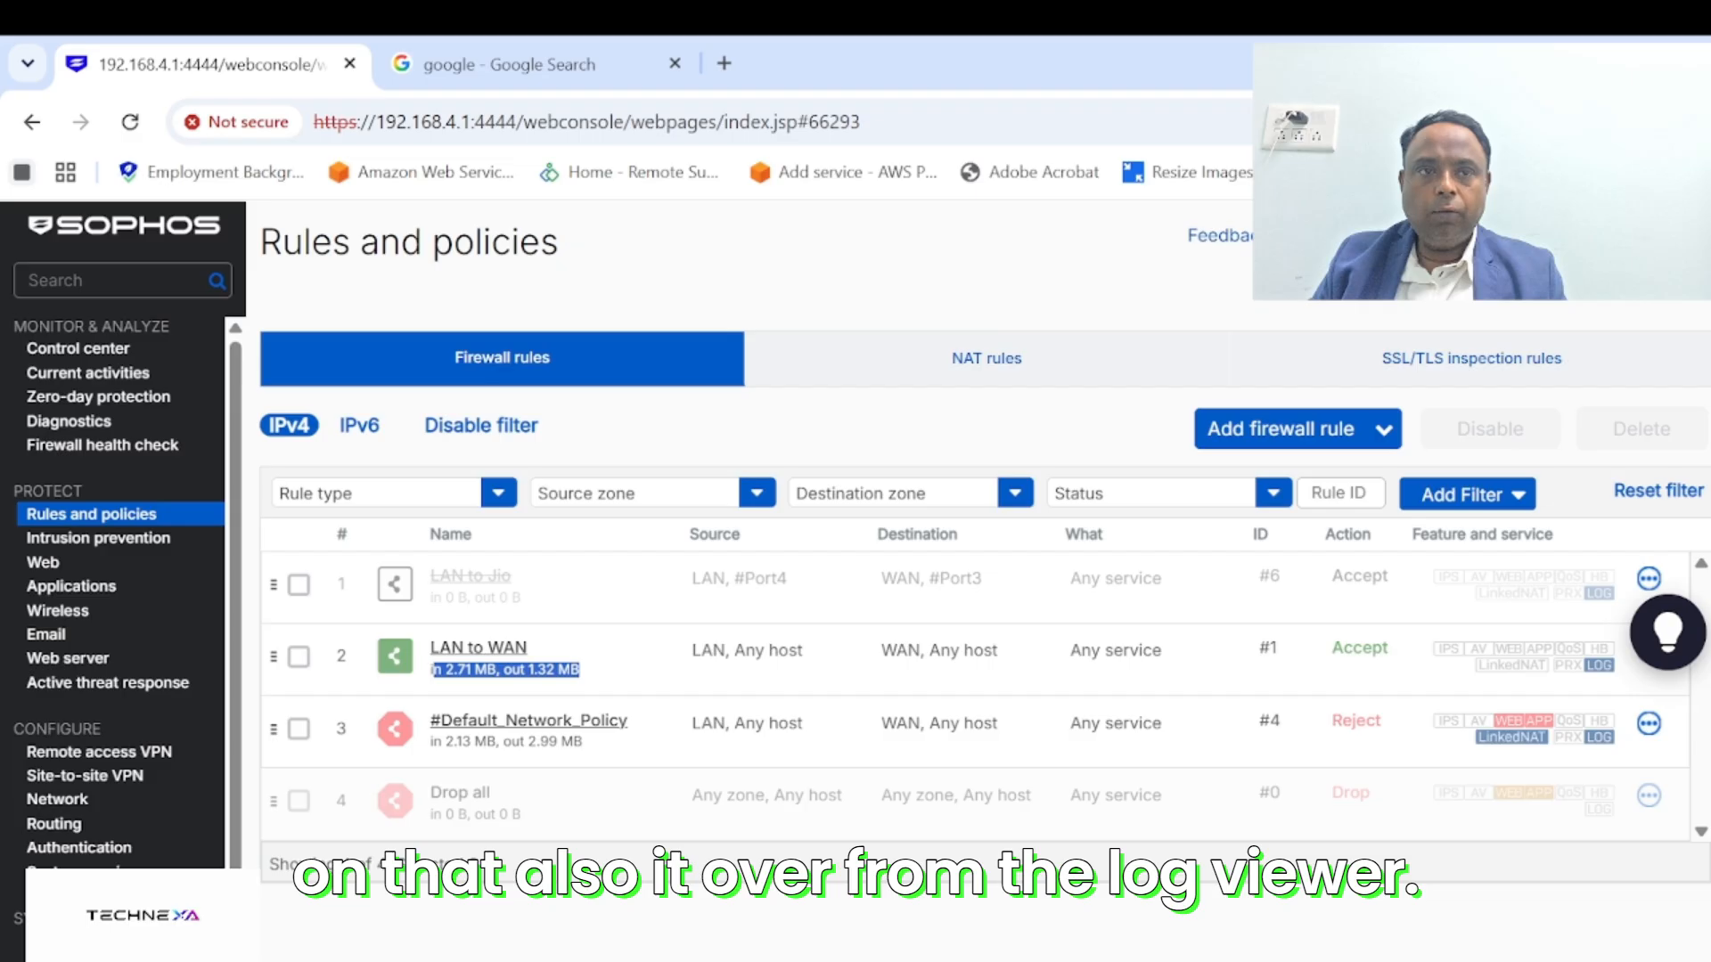
Open the log viewer, check the firewall rule ID and outgoing interface of the newest entry, and close the viewer
left_click(1461, 235)
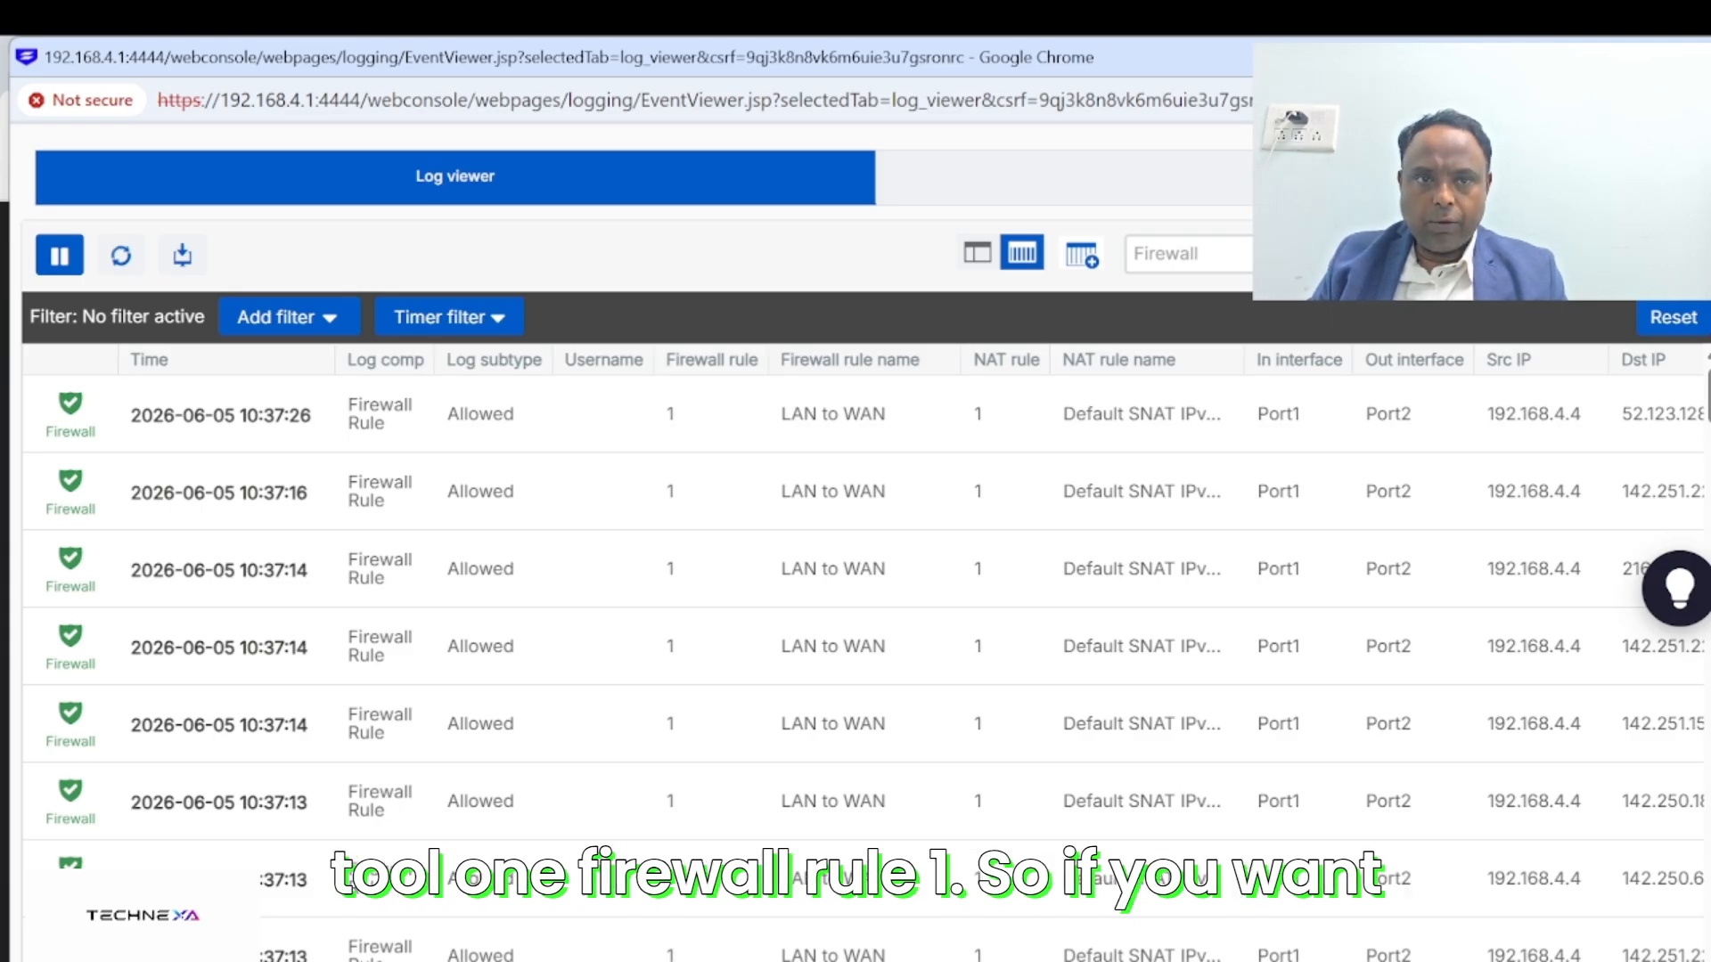
double_click(670, 414)
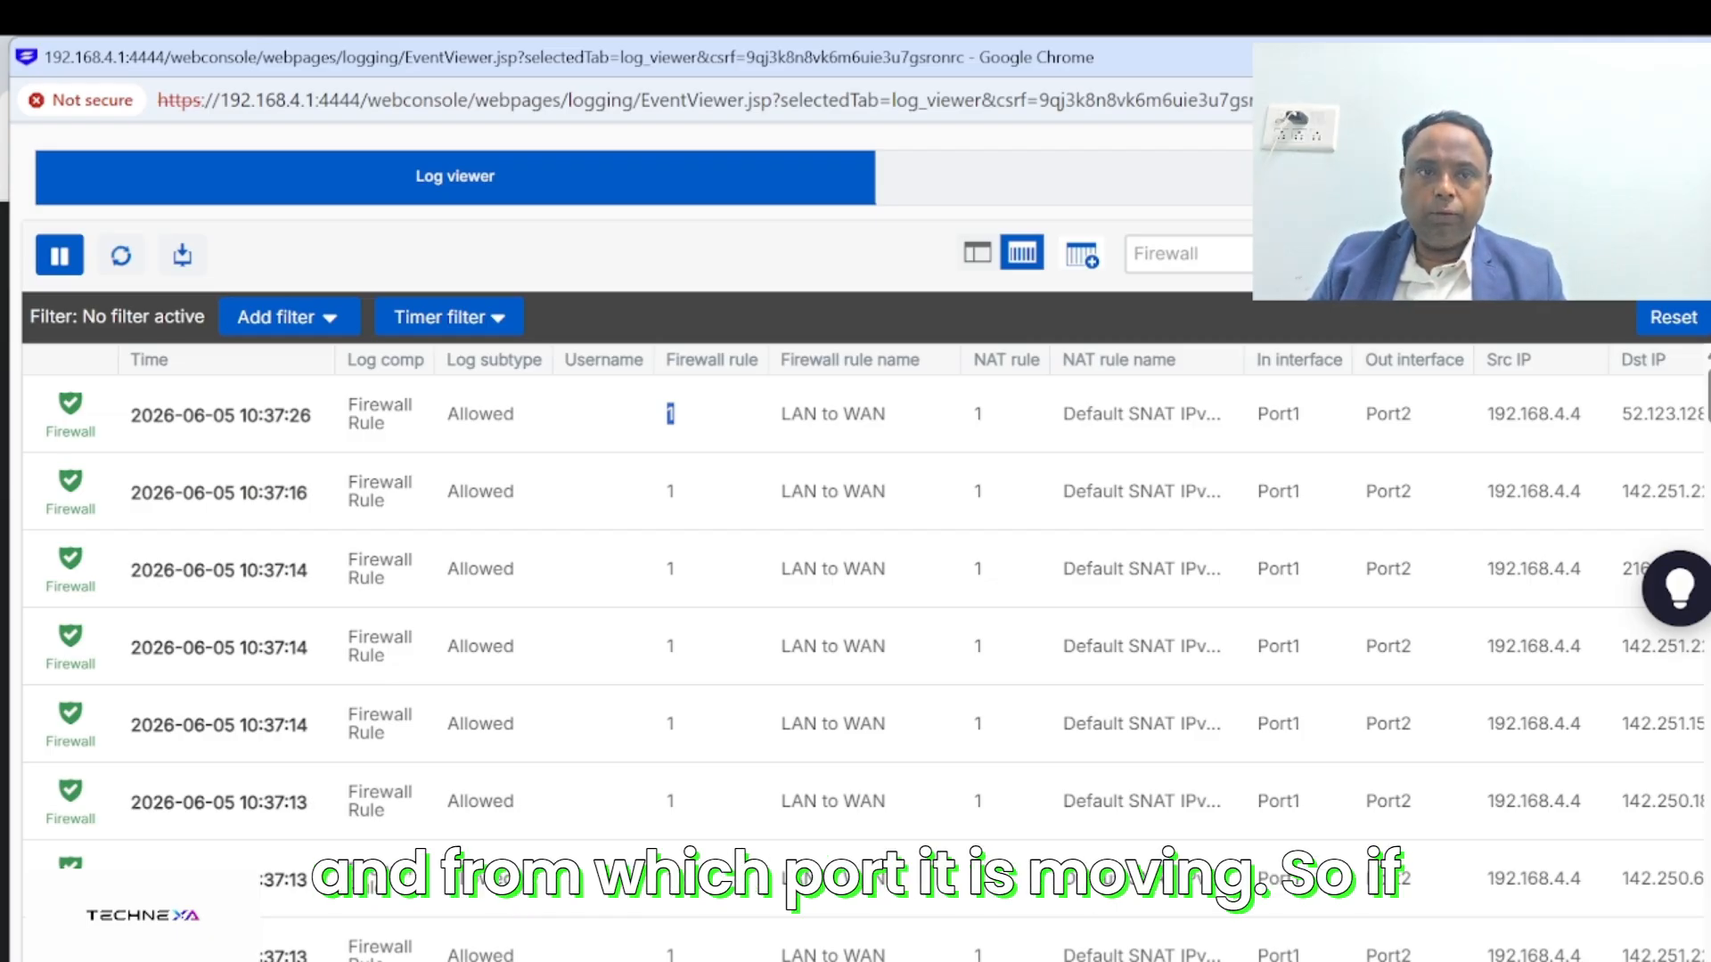
left_click_drag(1413, 415, 1365, 415)
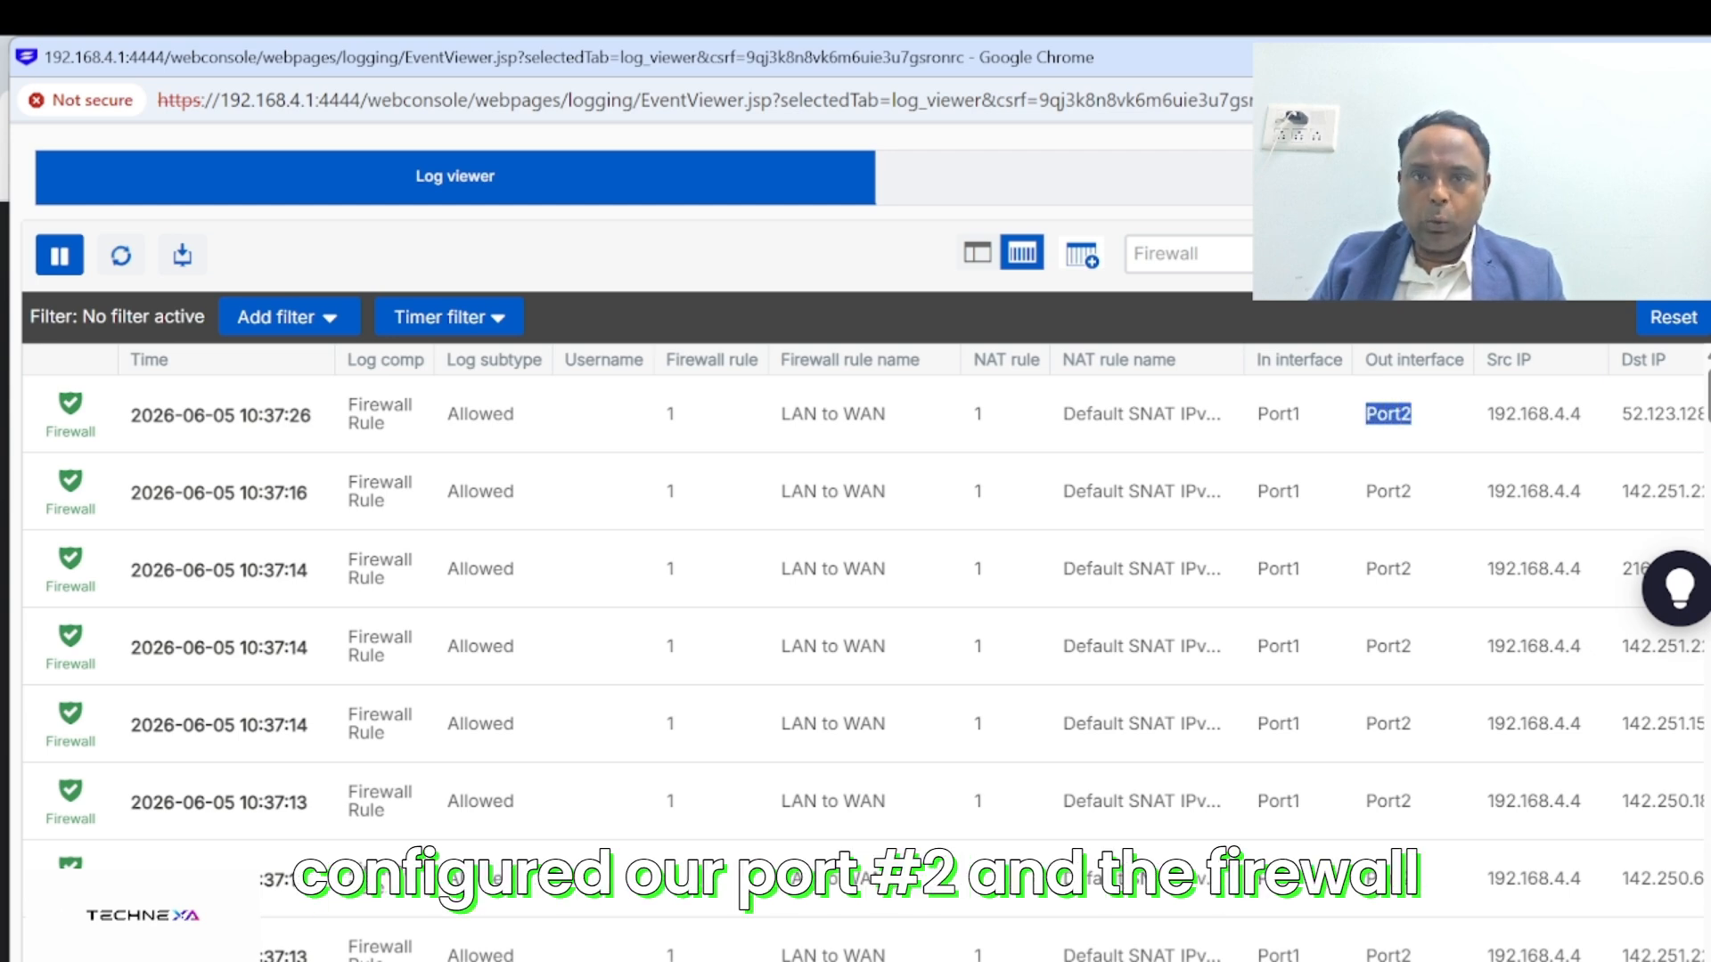
double_click(670, 415)
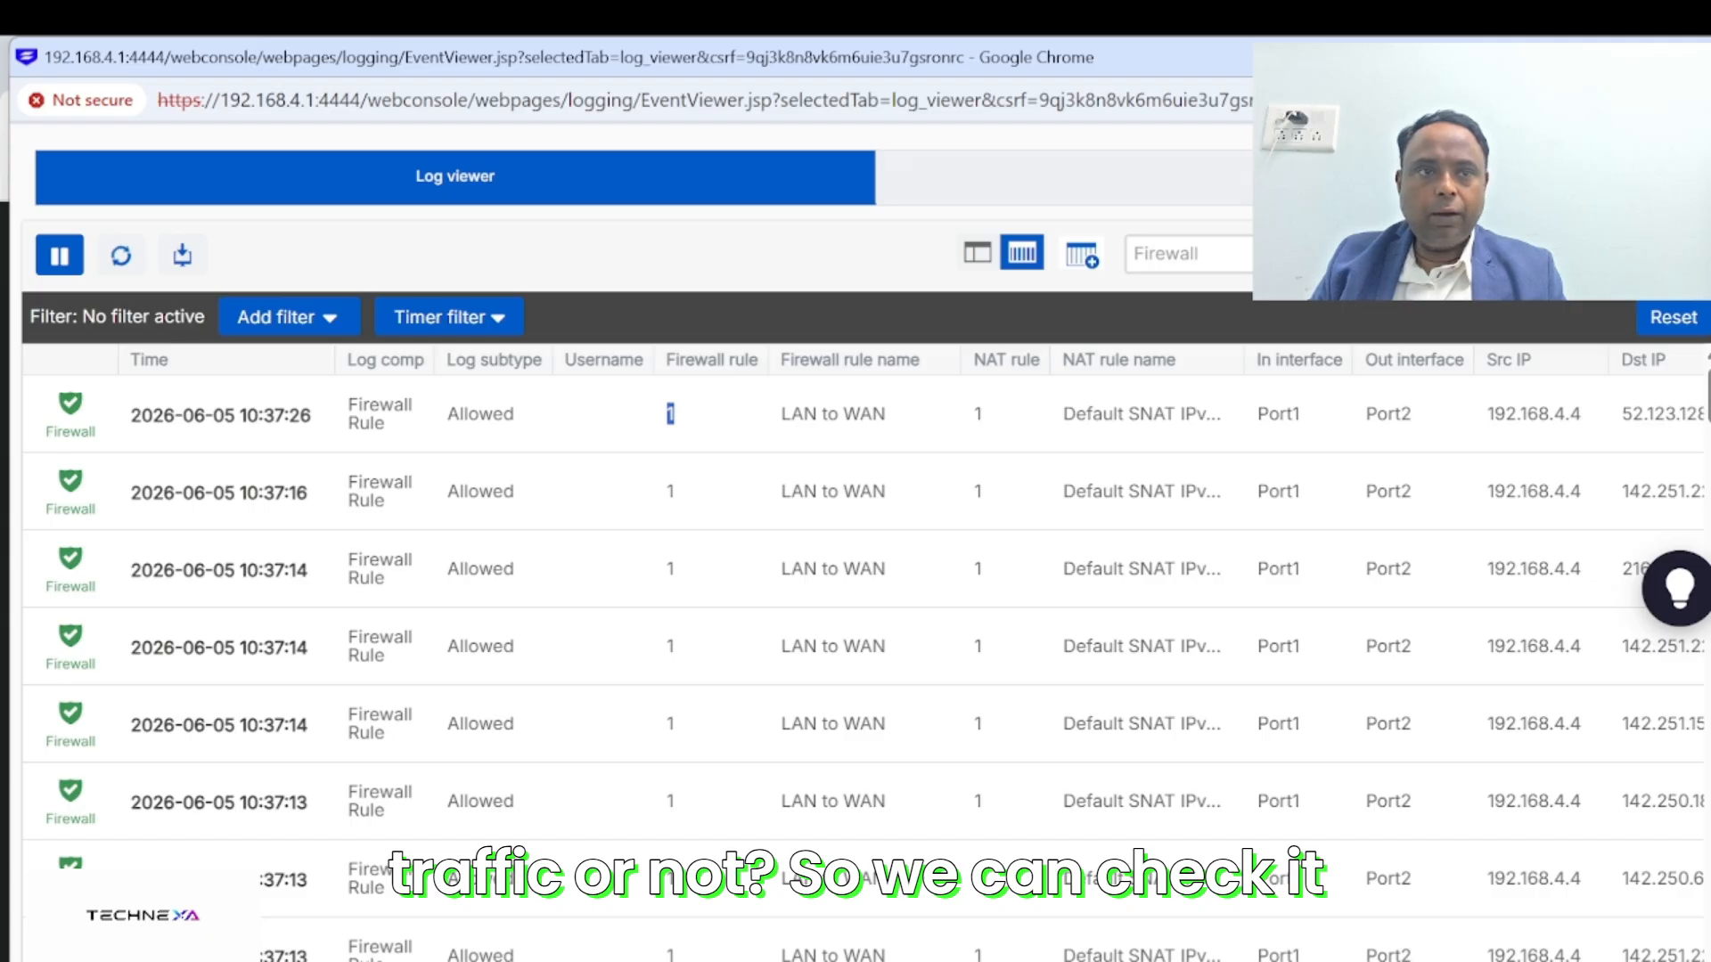
left_click(1697, 56)
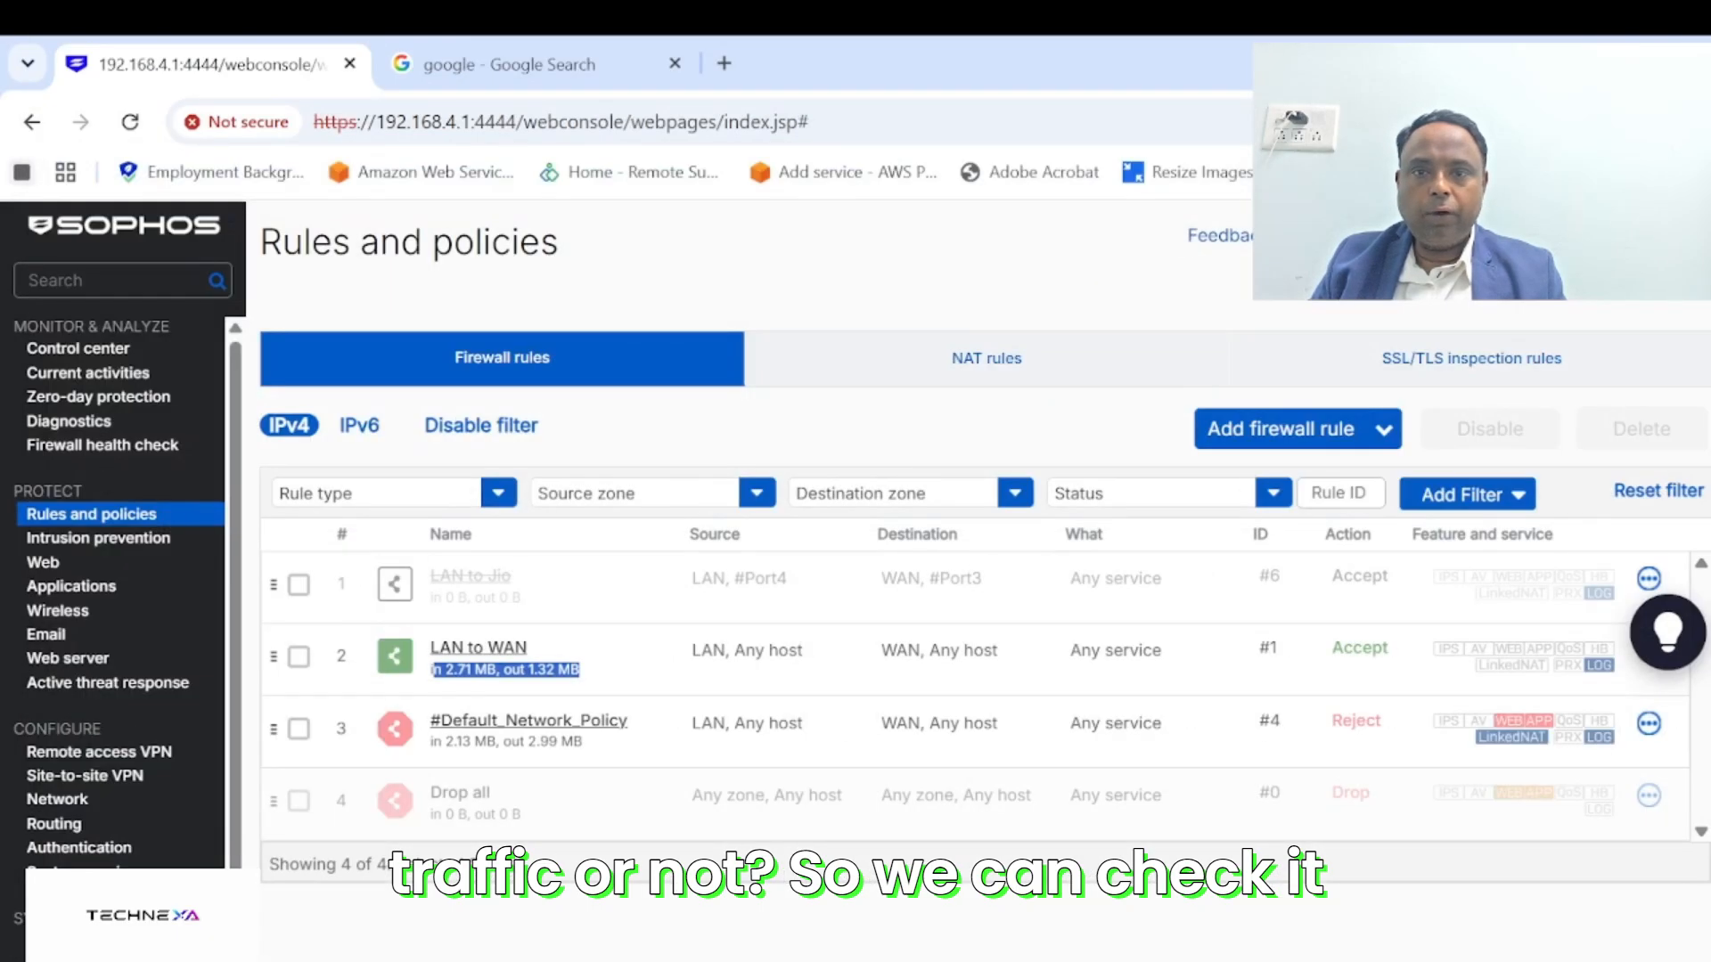
Compare the LAN to WAN rule's ID with the log and recheck its in and out traffic
left_click(552, 670)
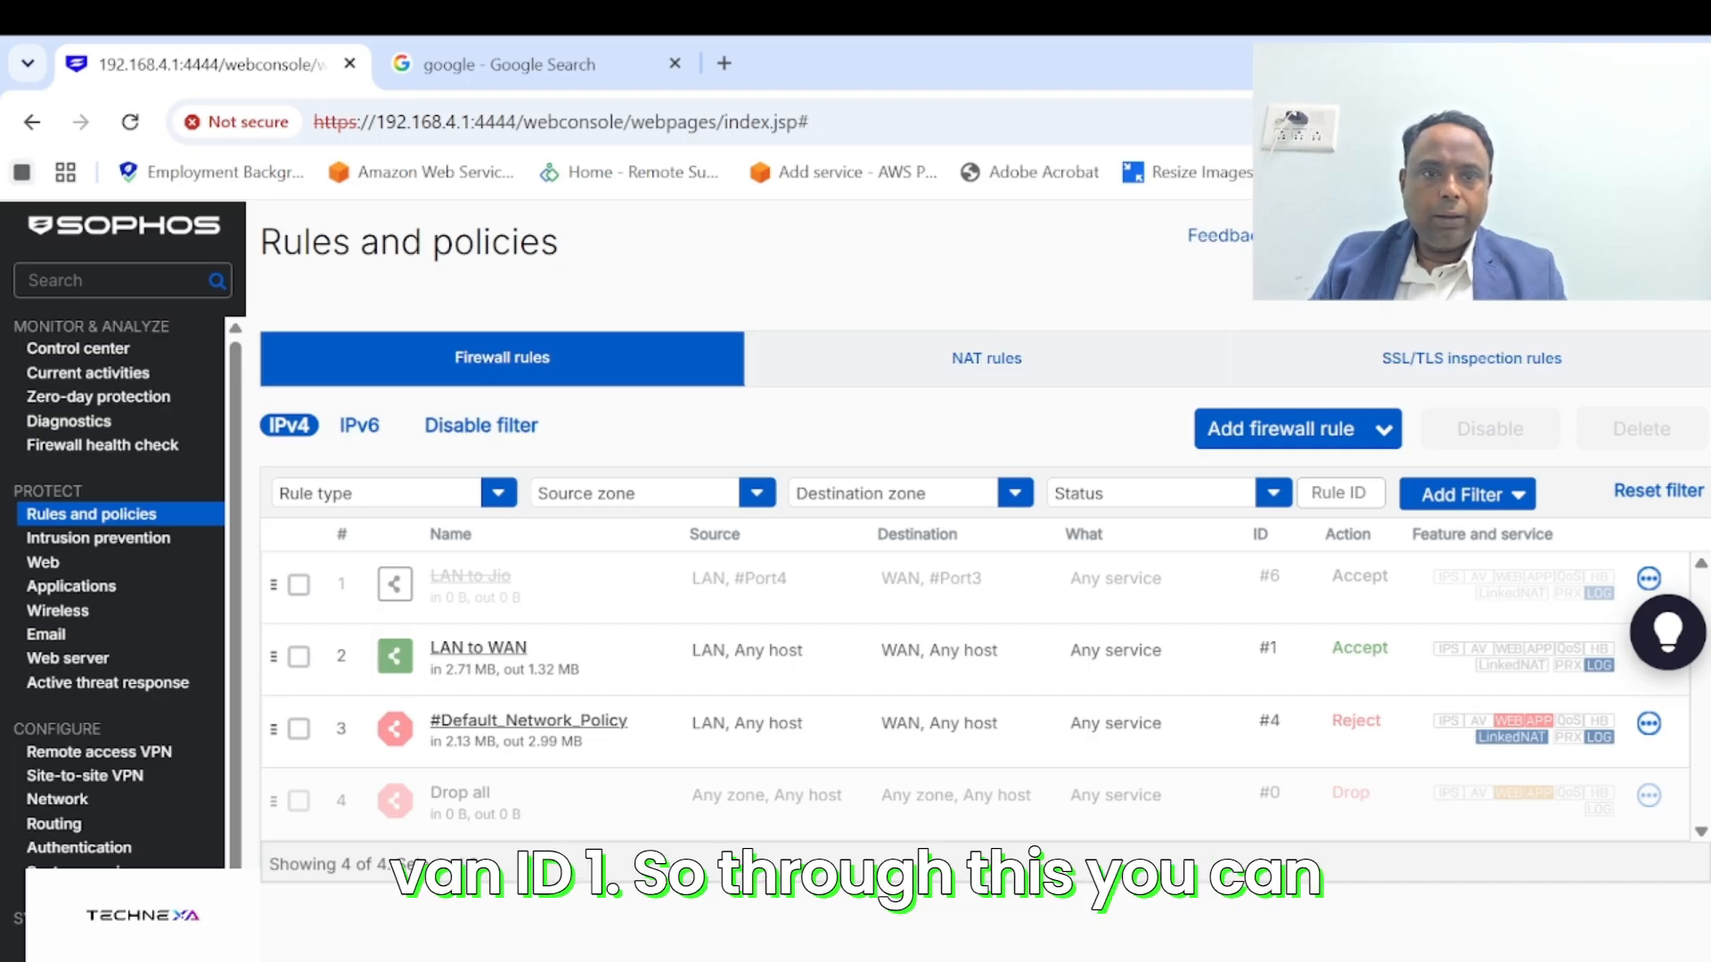
left_click_drag(1278, 648, 1257, 648)
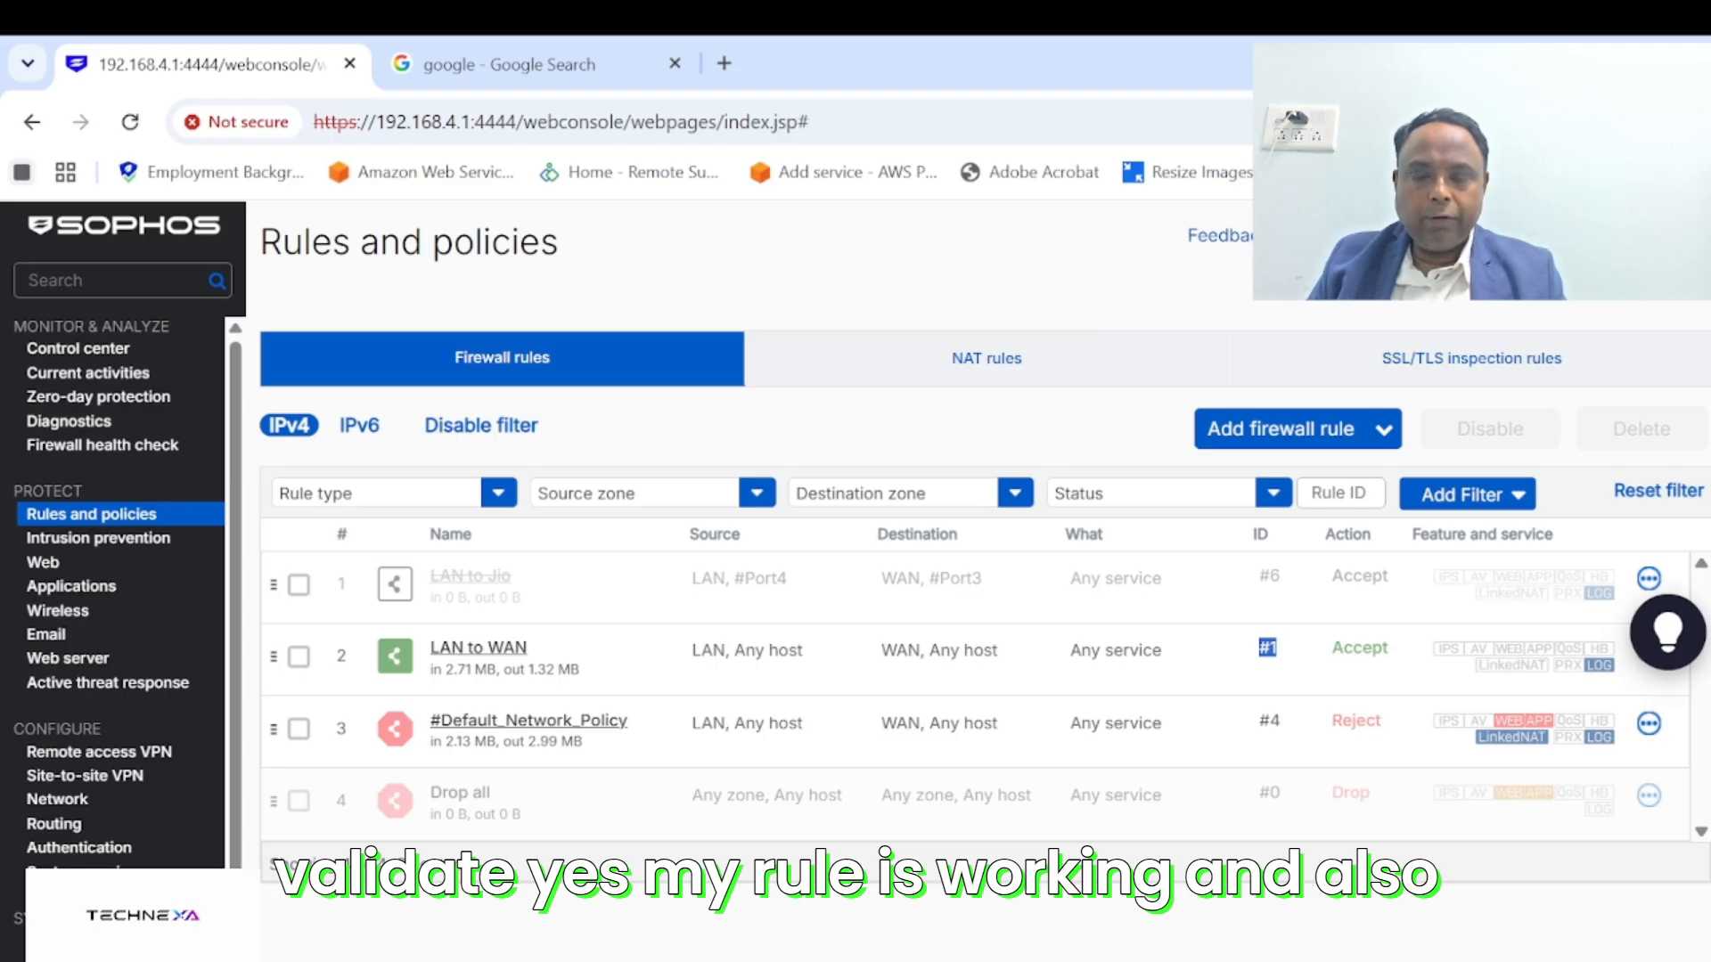
left_click_drag(580, 669, 432, 669)
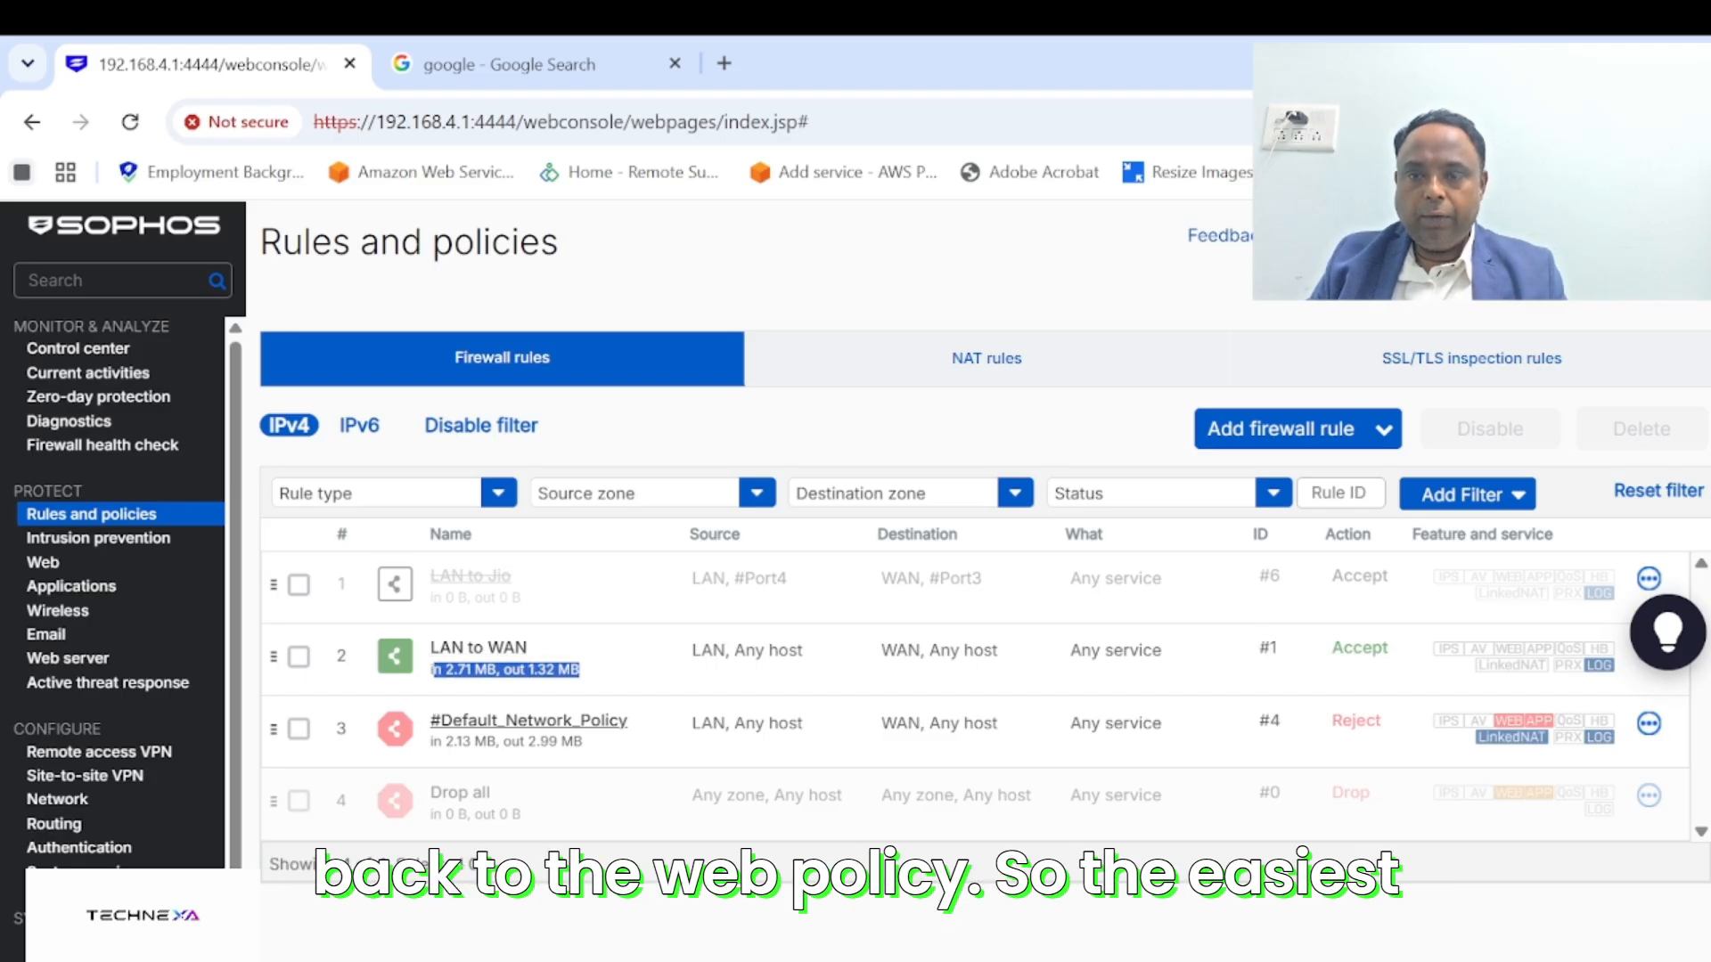
Open the LAN to WAN rule for editing and expand its web filtering settings
left_click(479, 647)
scroll(967, 579, "down", 5)
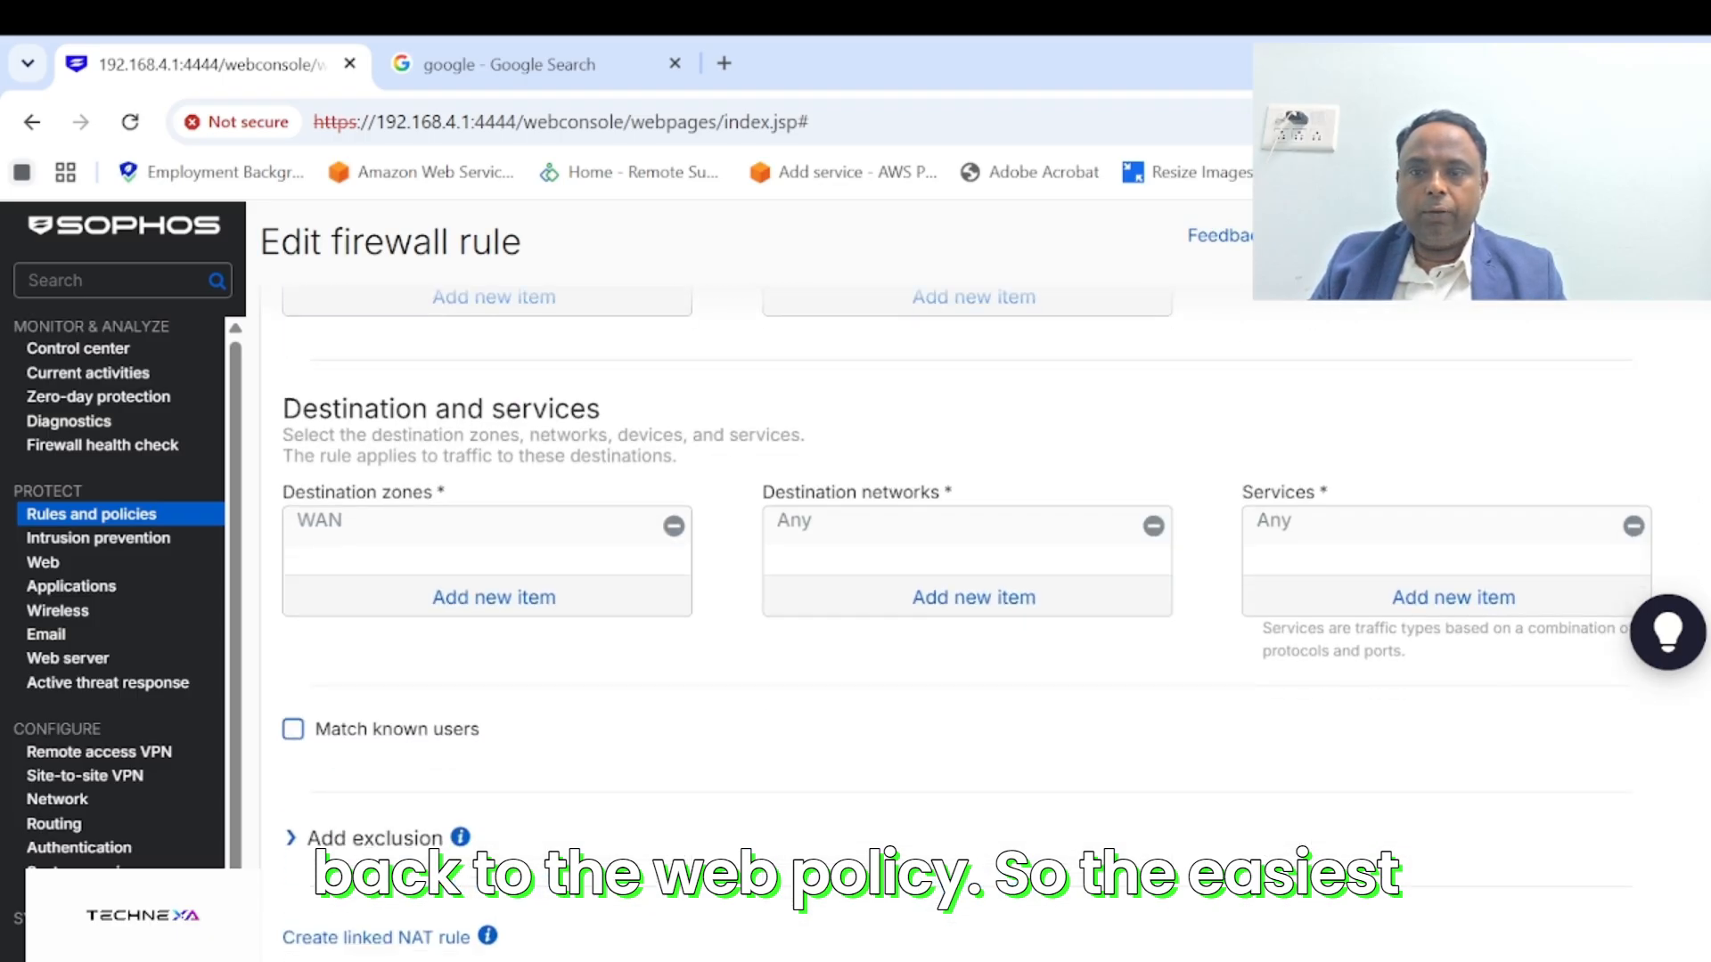
scroll(966, 579, "down", 5)
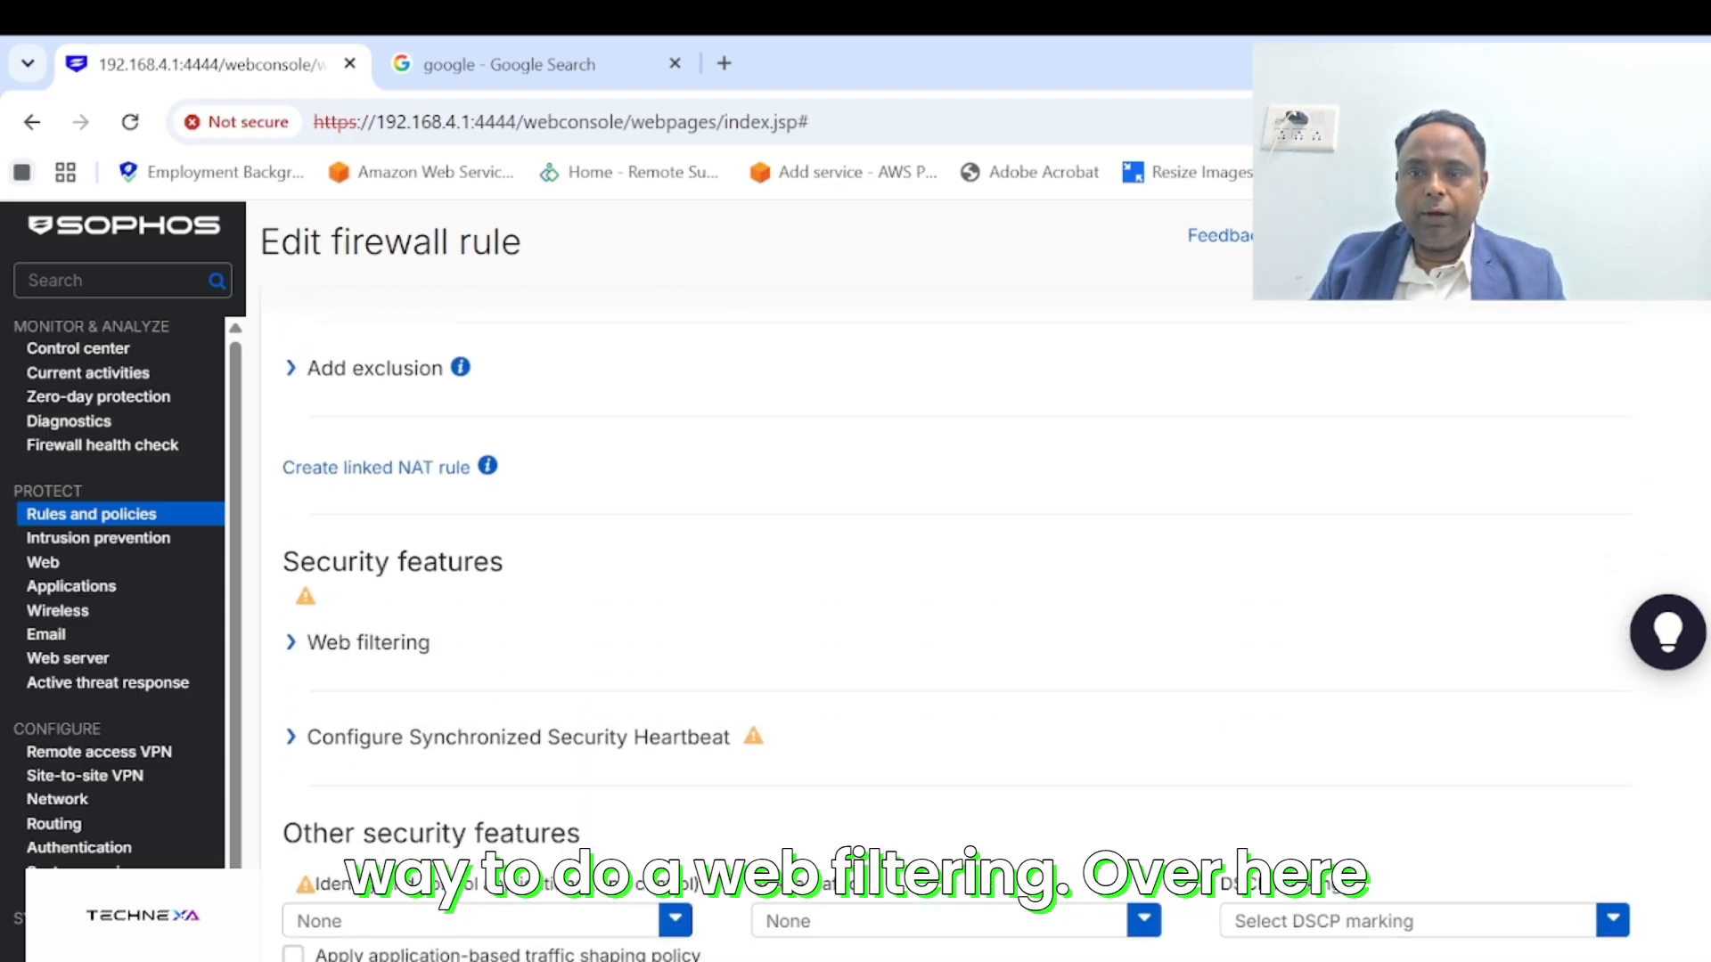
left_click(368, 642)
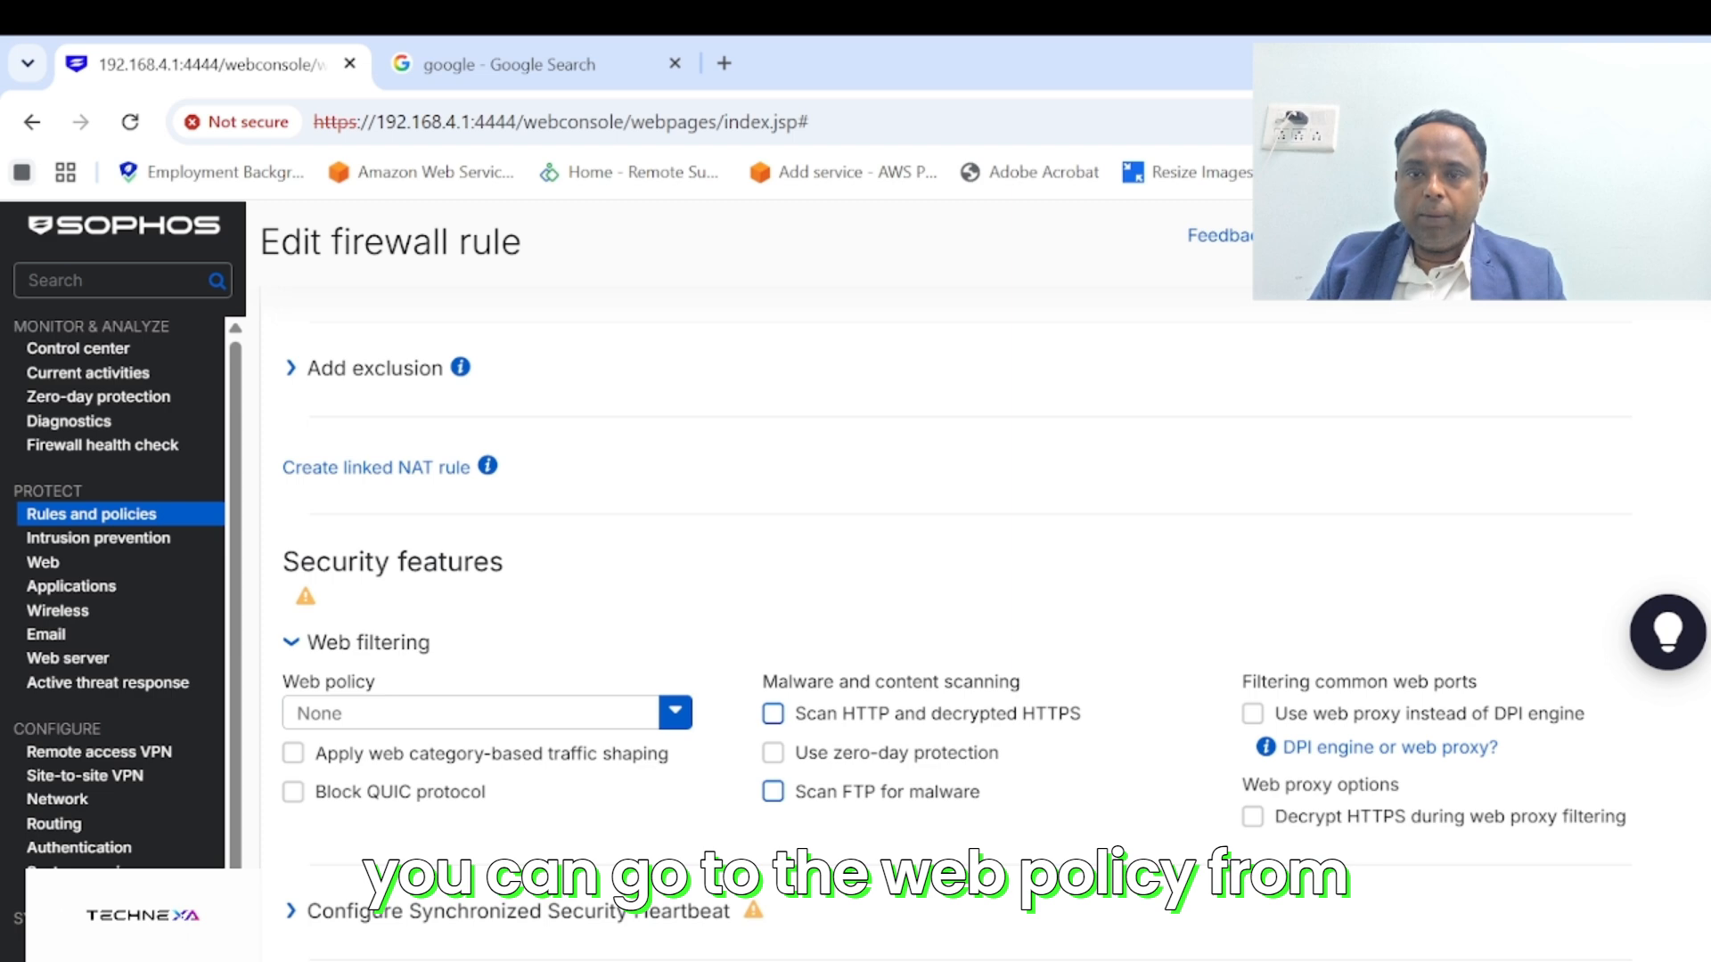
Review the available web policies and set the rule's web policy to Default Workplace Policy
left_click(486, 712)
scroll(481, 766, "down", 2)
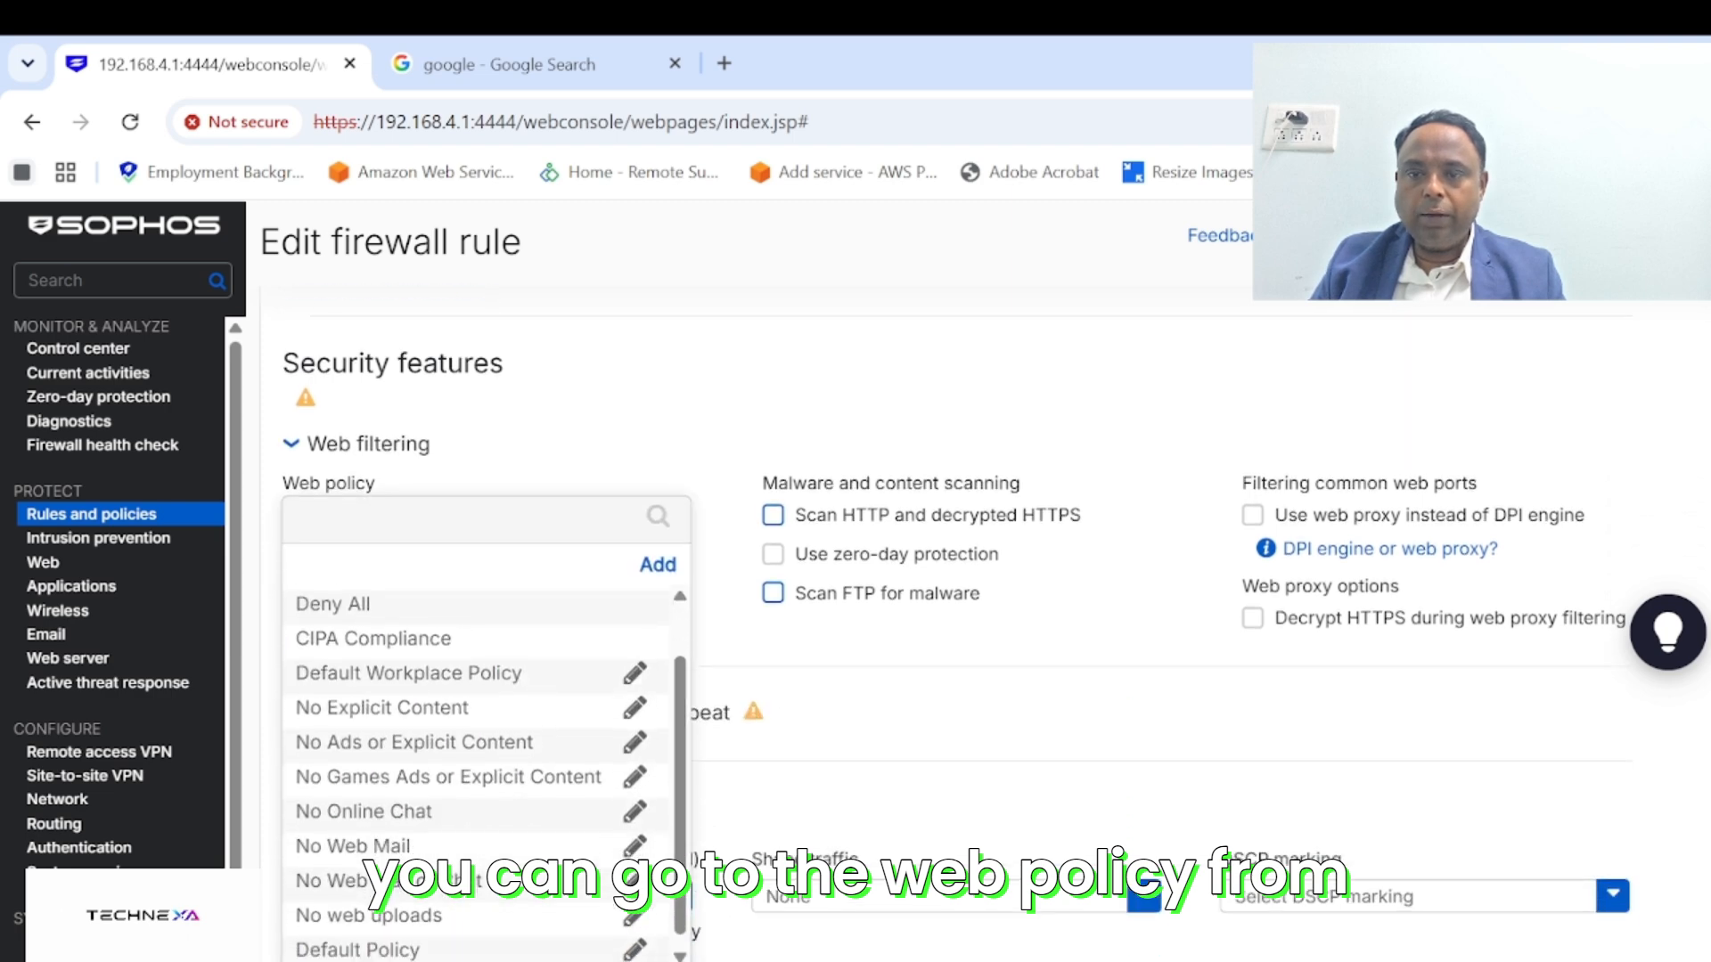
scroll(481, 766, "down", 1)
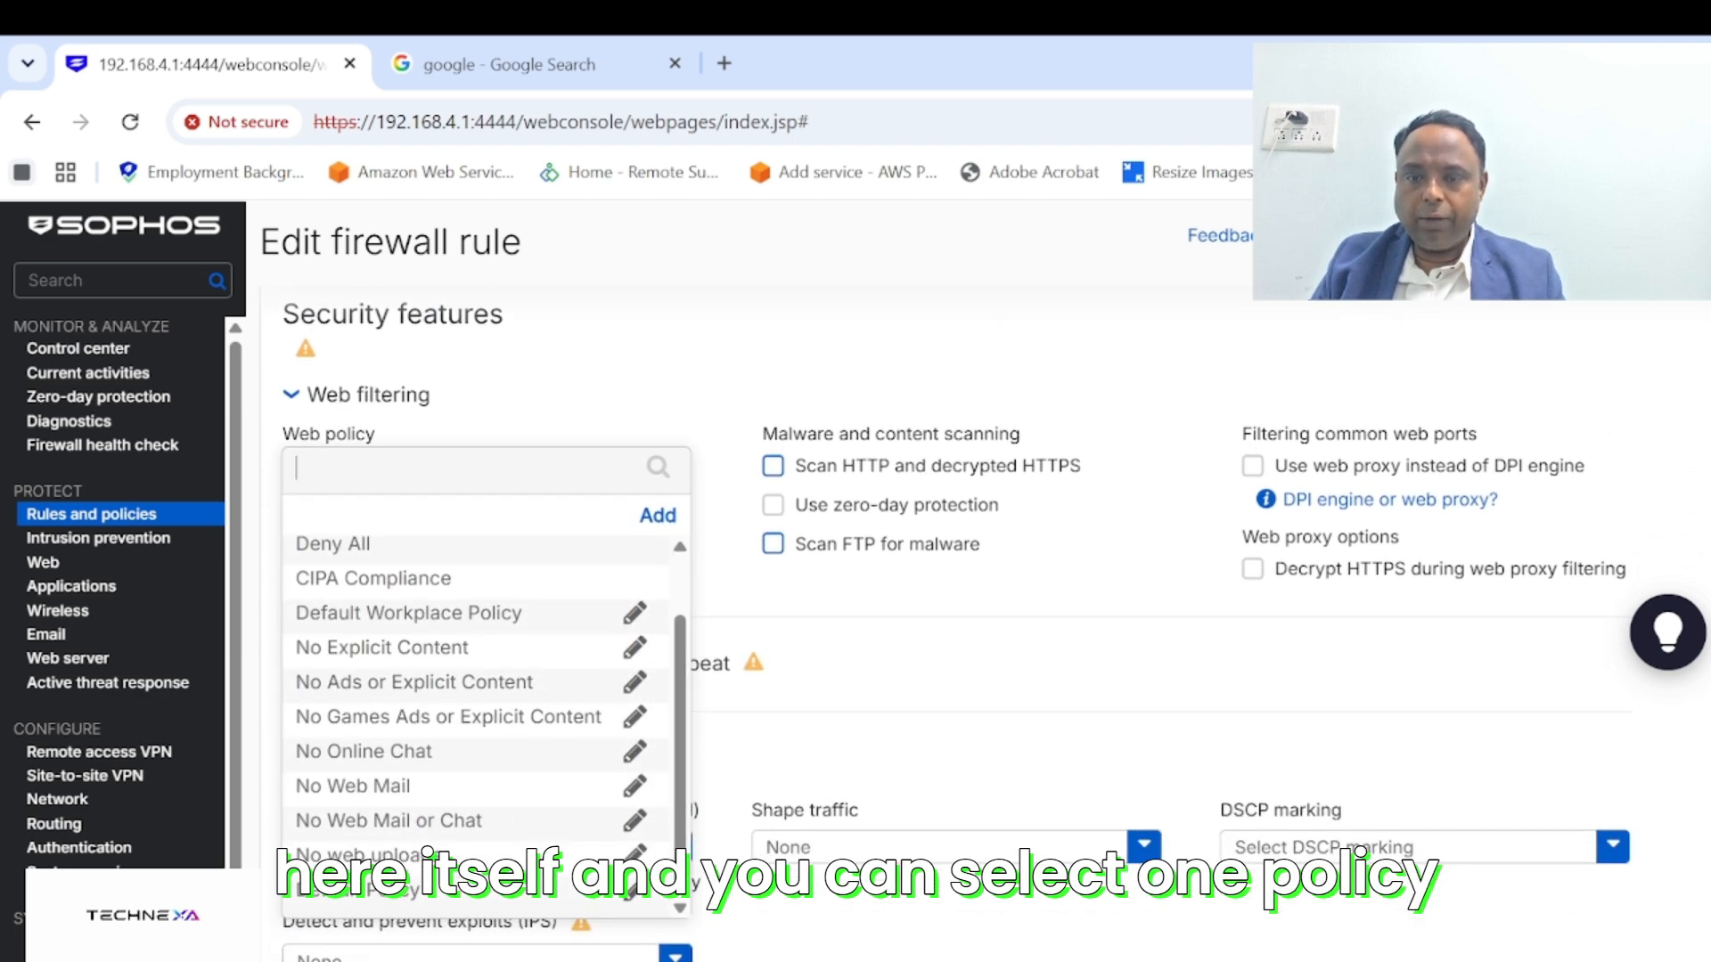
scroll(481, 766, "up", 2)
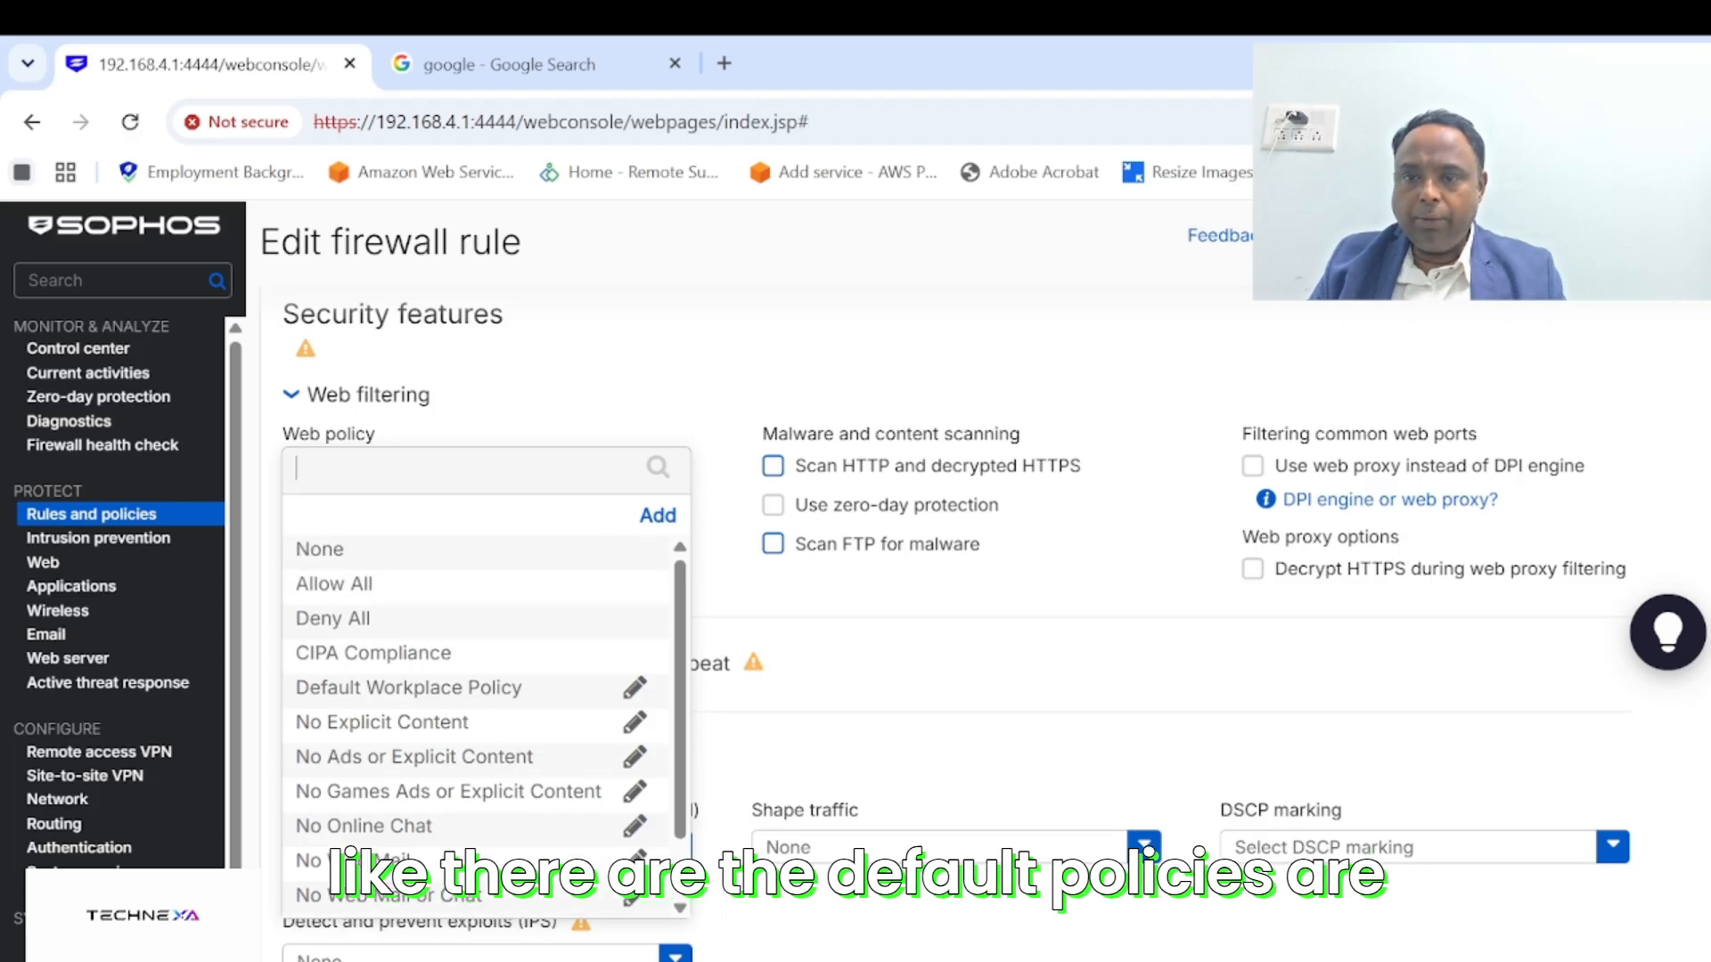
scroll(481, 766, "down", 2)
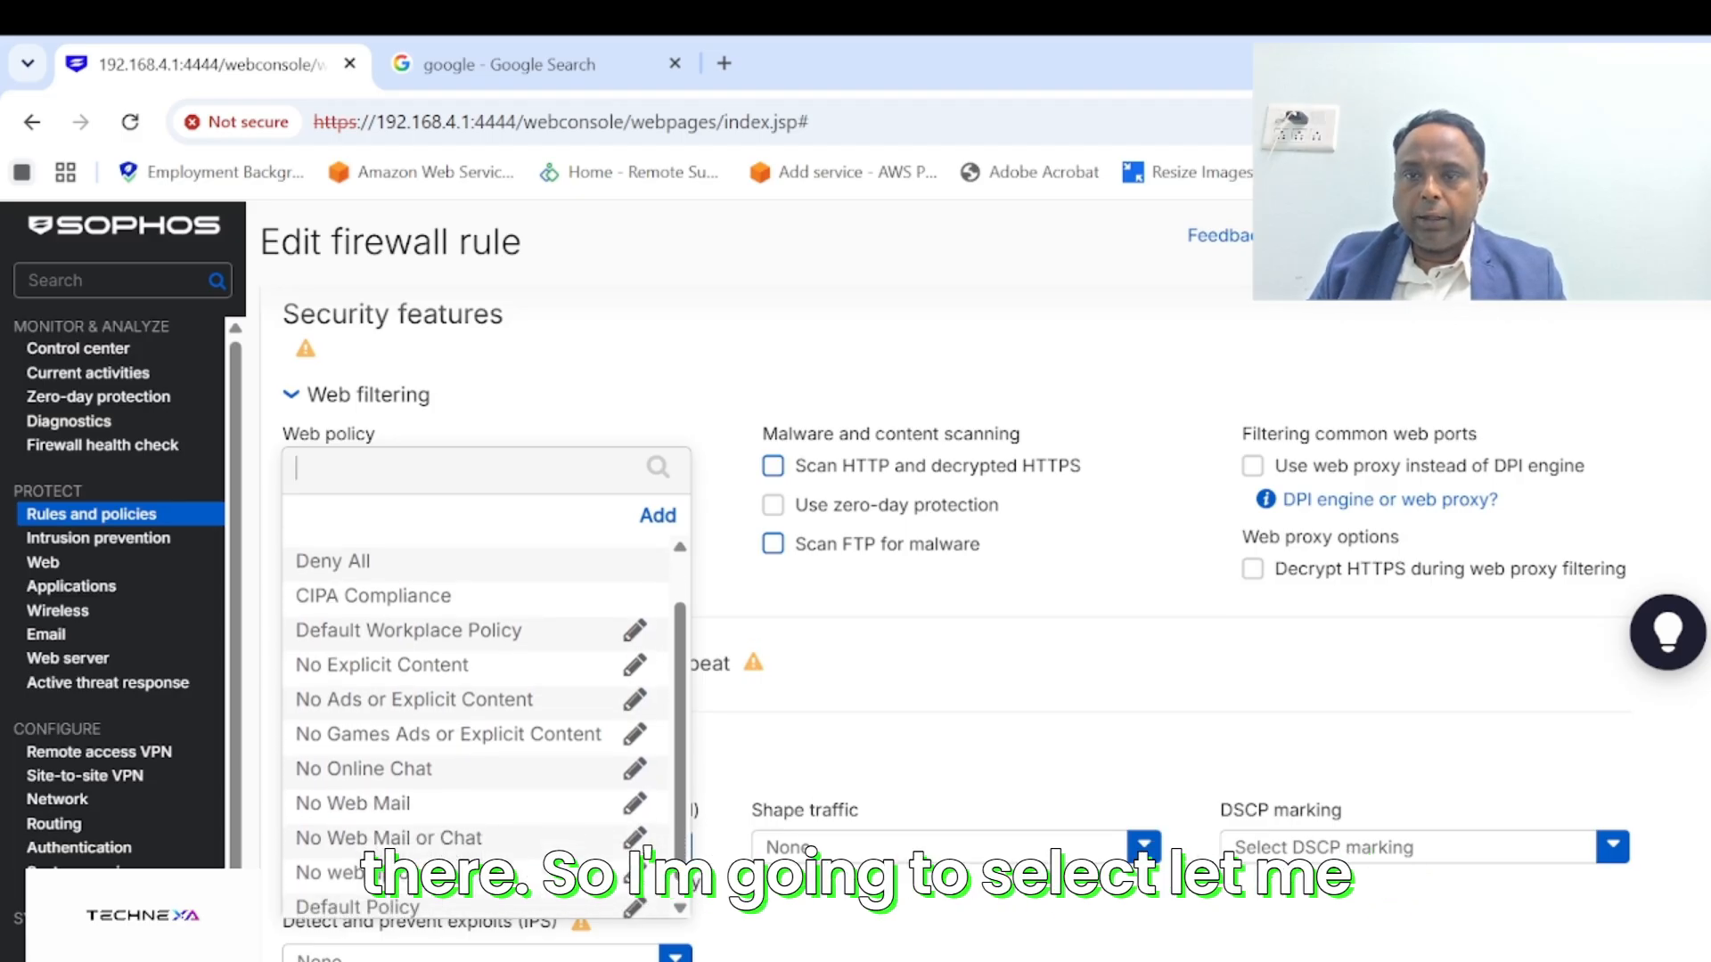
scroll(481, 712, "up", 2)
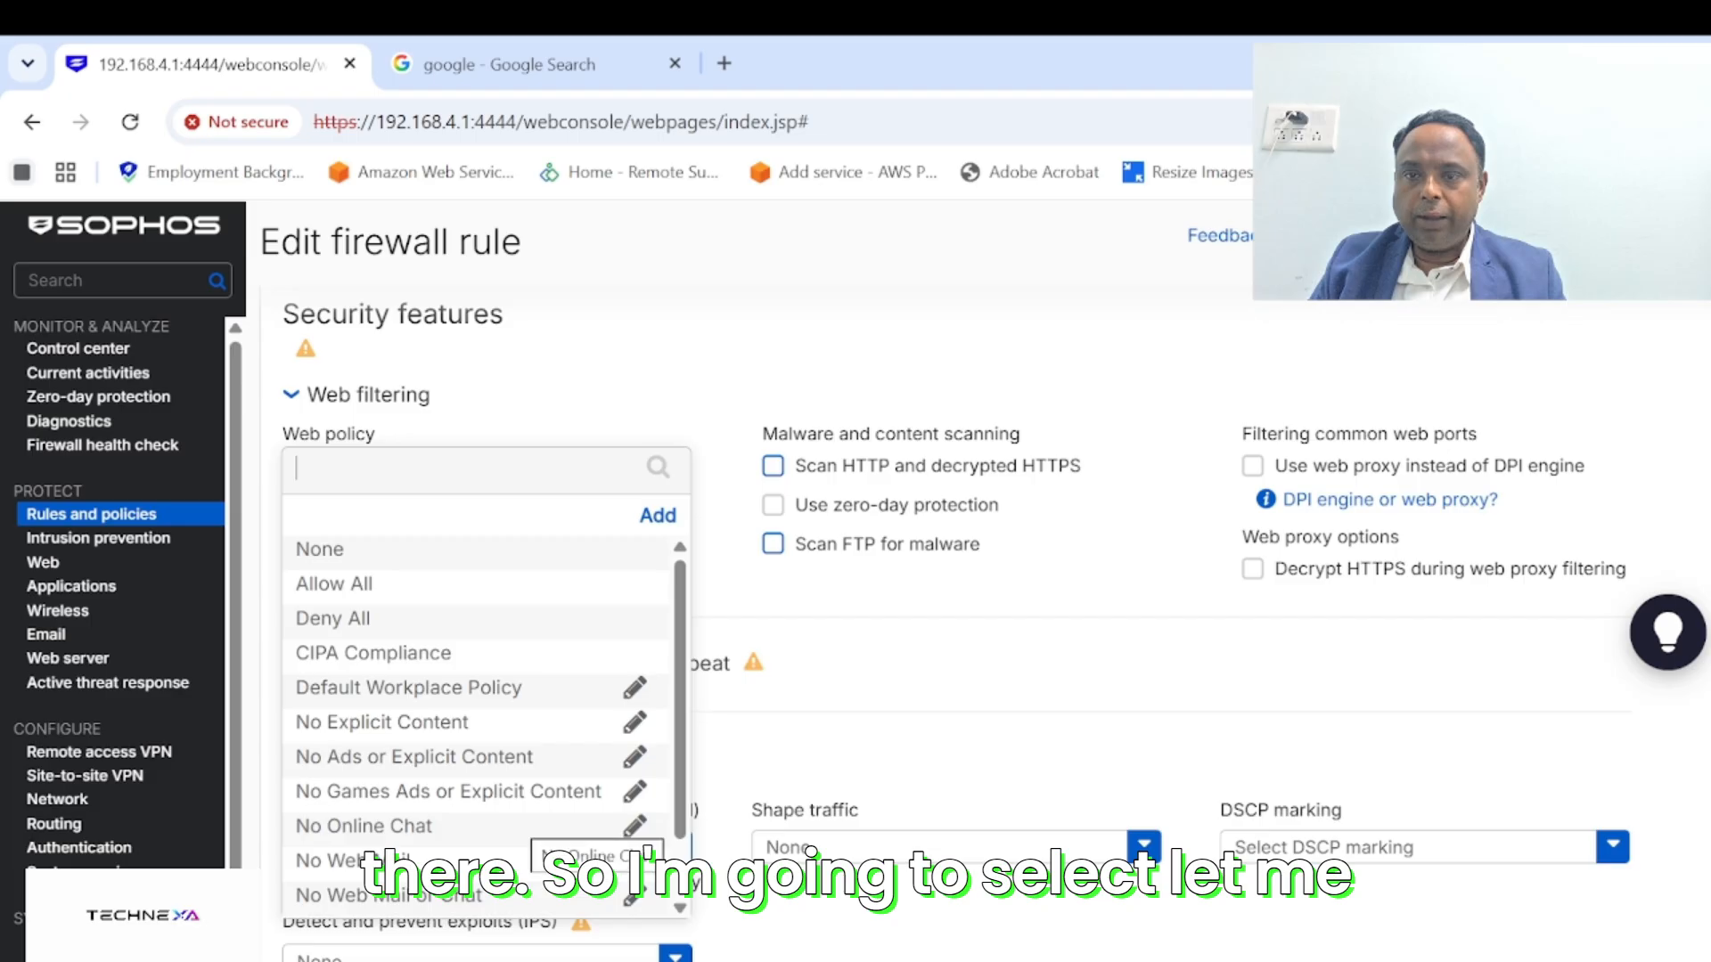
scroll(481, 713, "down", 1)
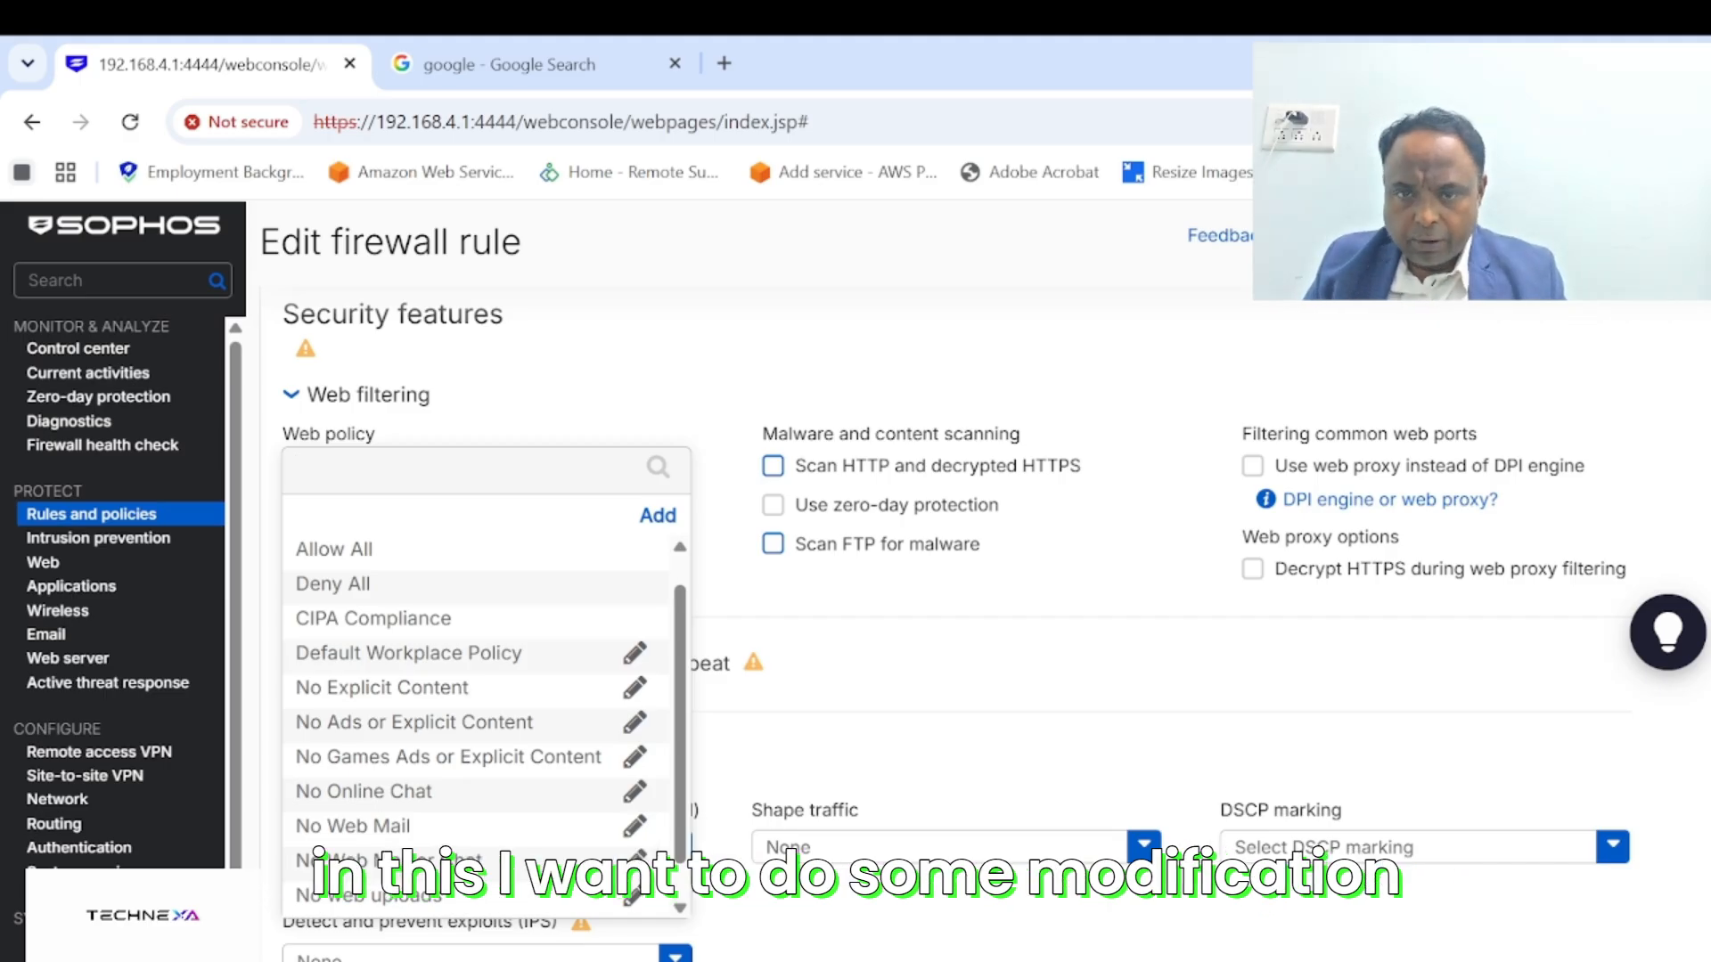
left_click(658, 516)
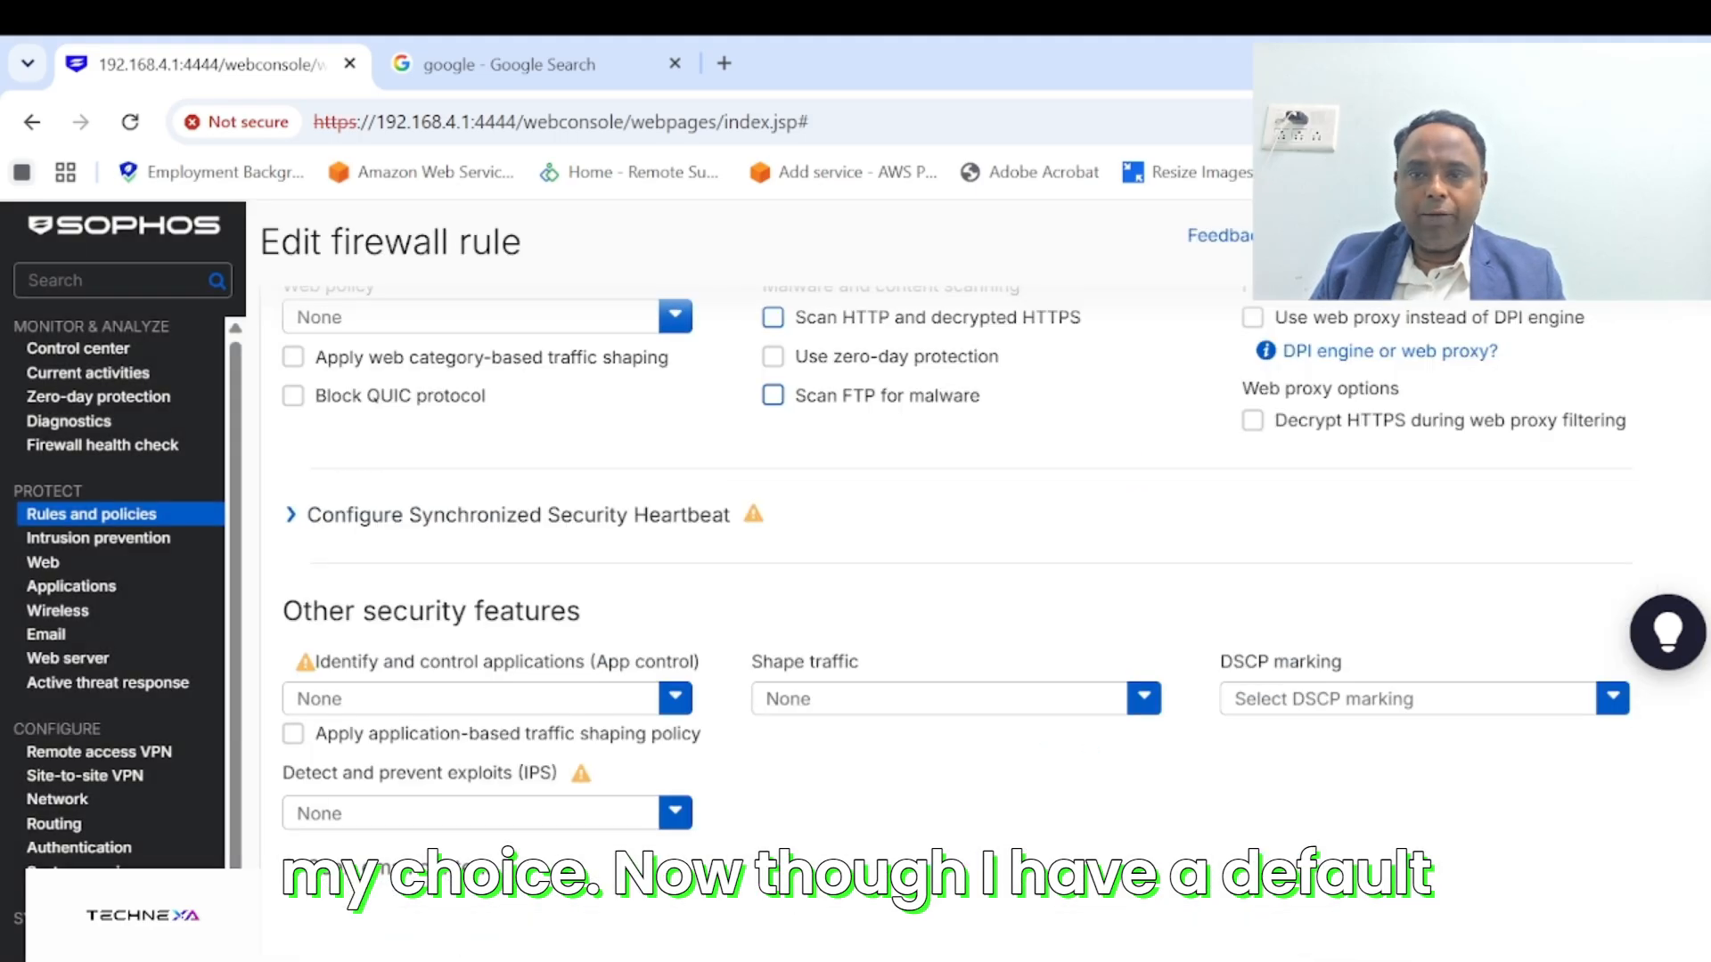
scroll(953, 624, "up", 2)
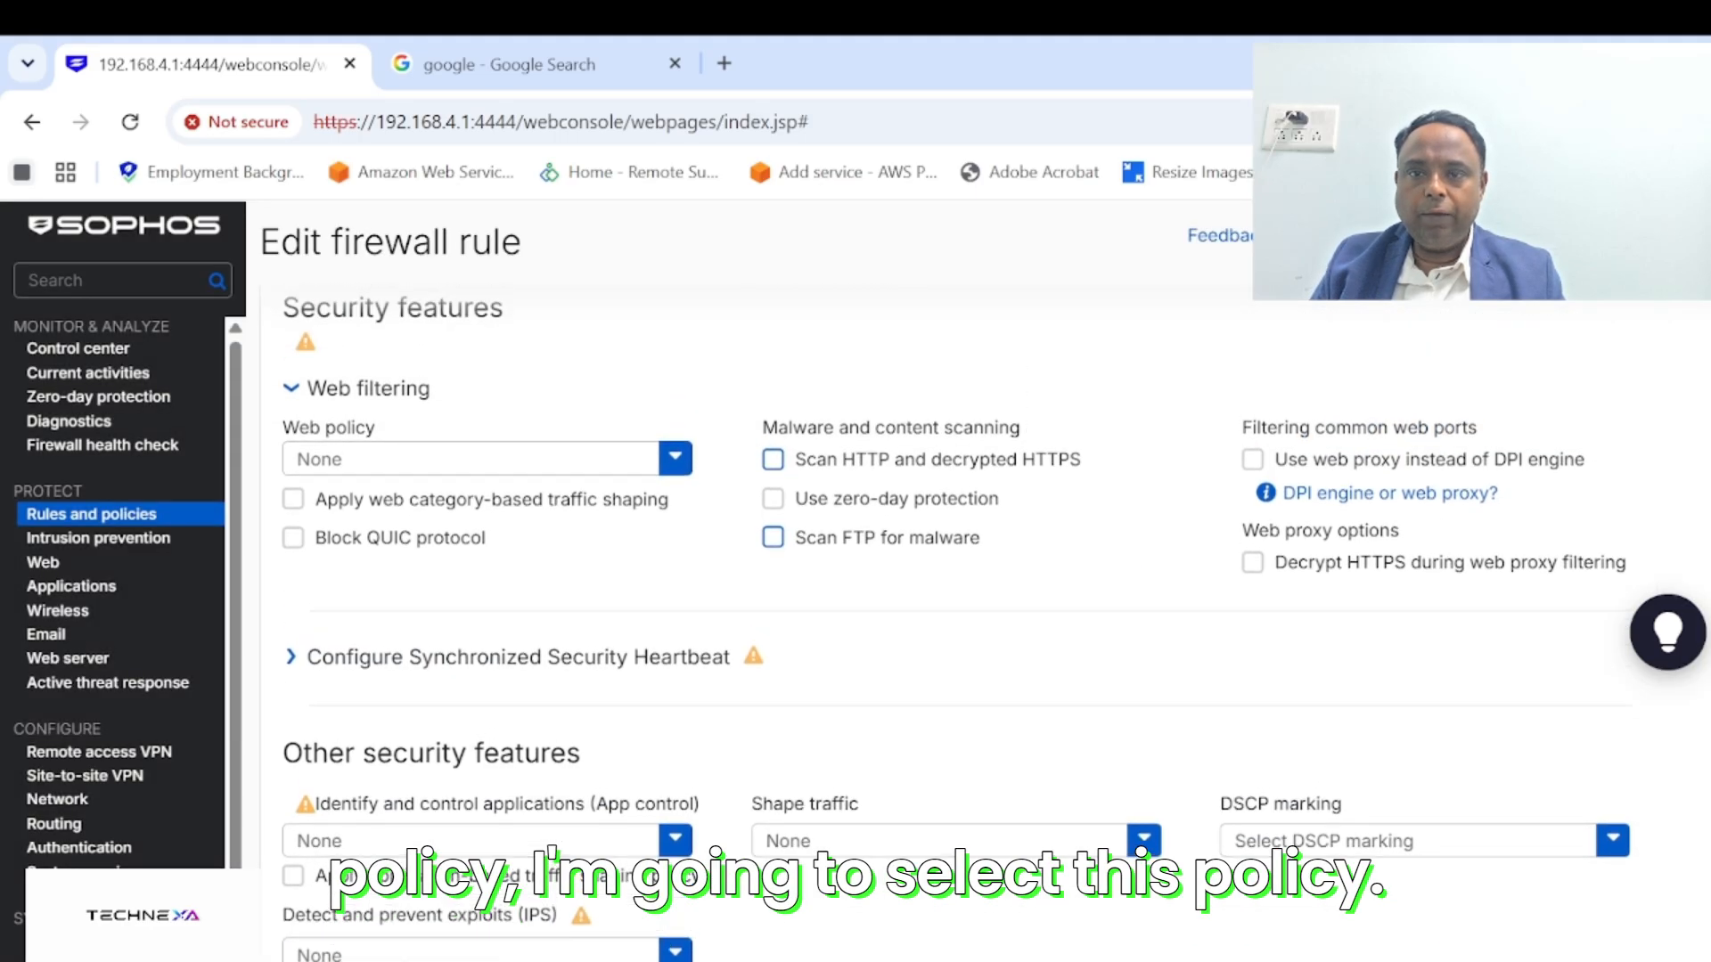
left_click(674, 458)
left_click(409, 682)
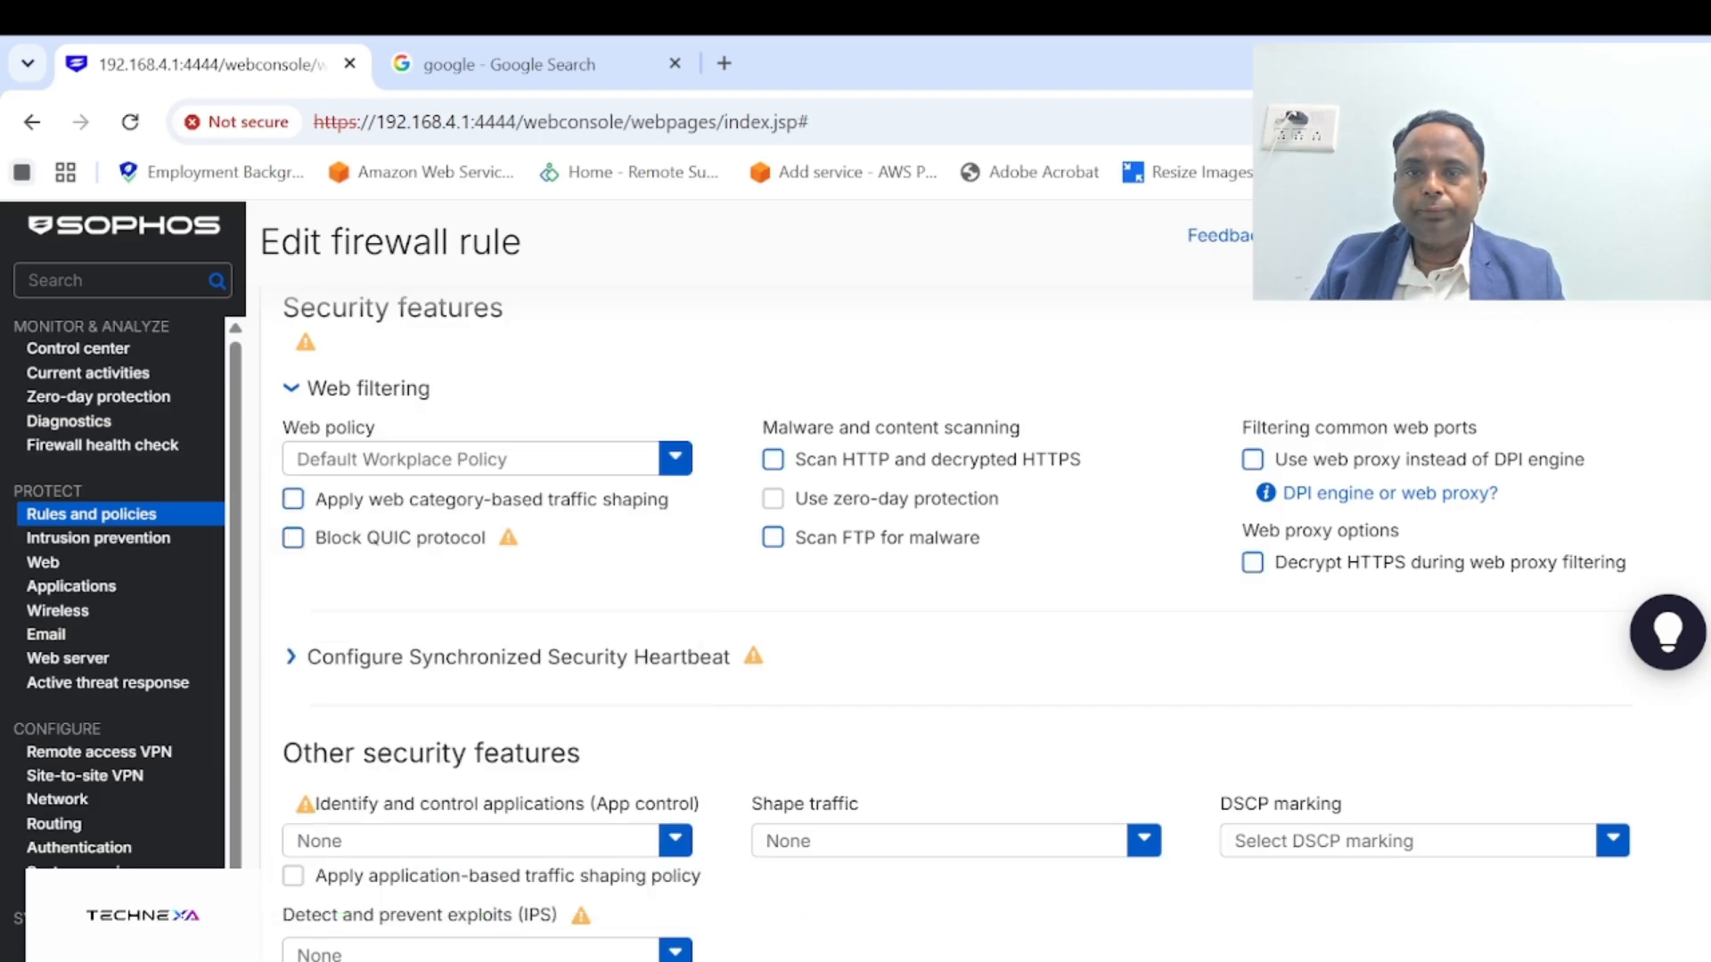
Open the Default Workplace Policy for editing and set its Online Shopping rule's action to Block HTTP
left_click(674, 458)
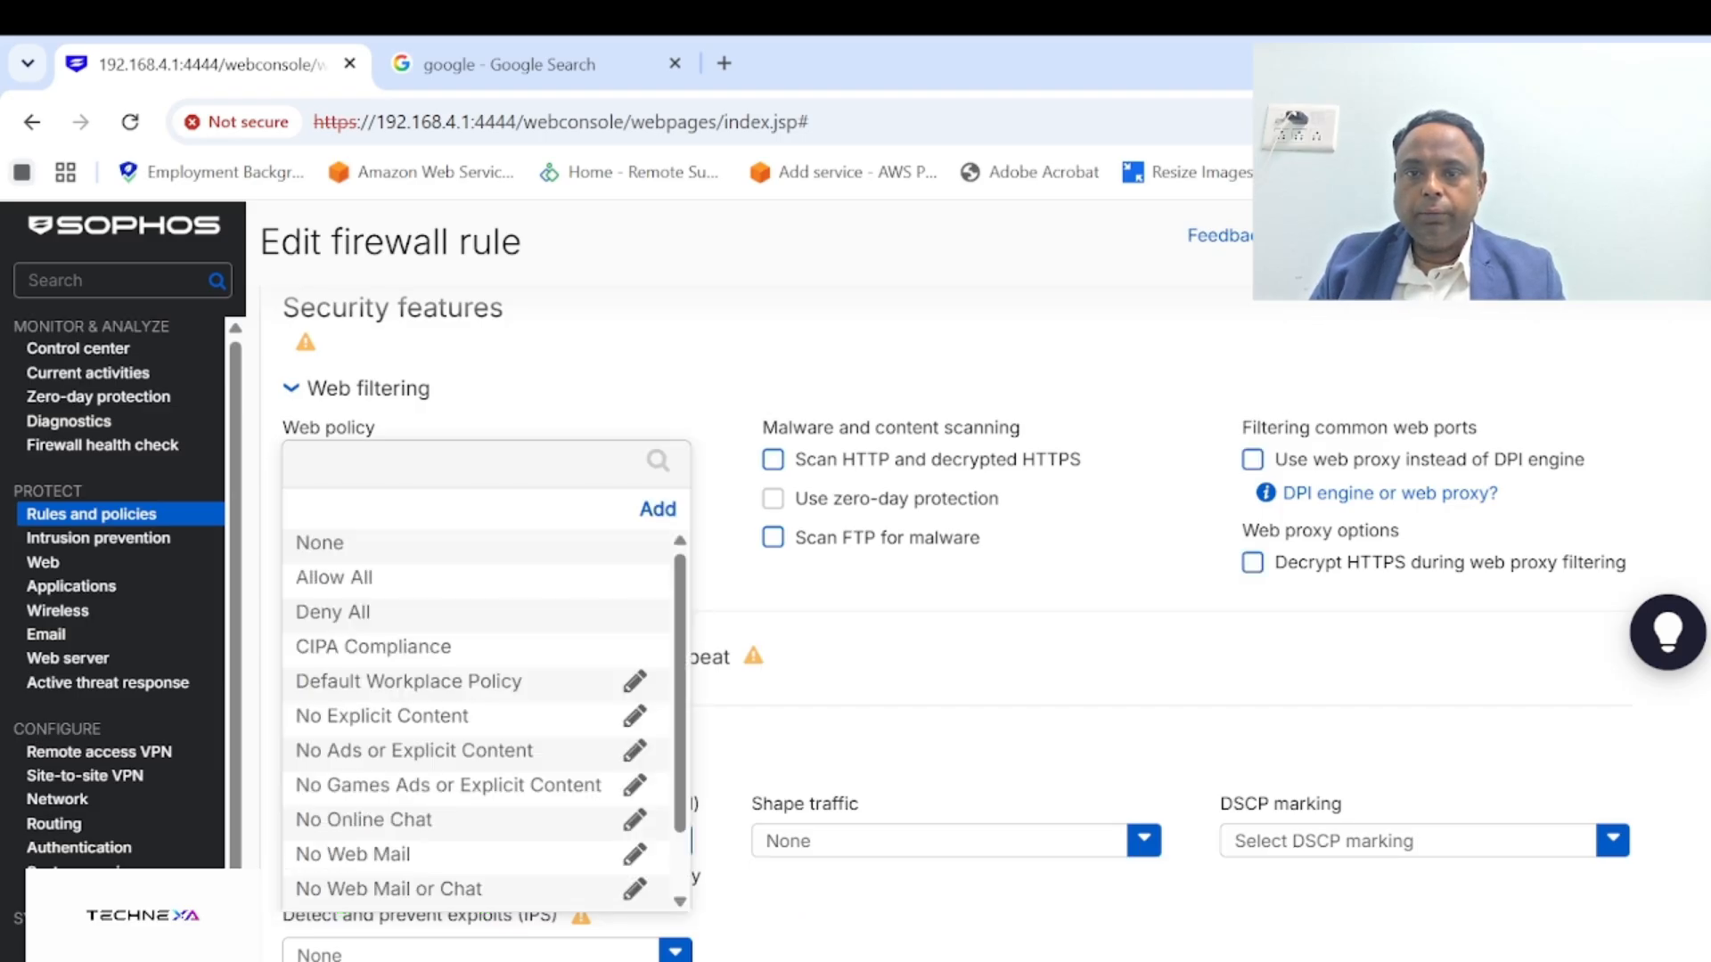
left_click(634, 681)
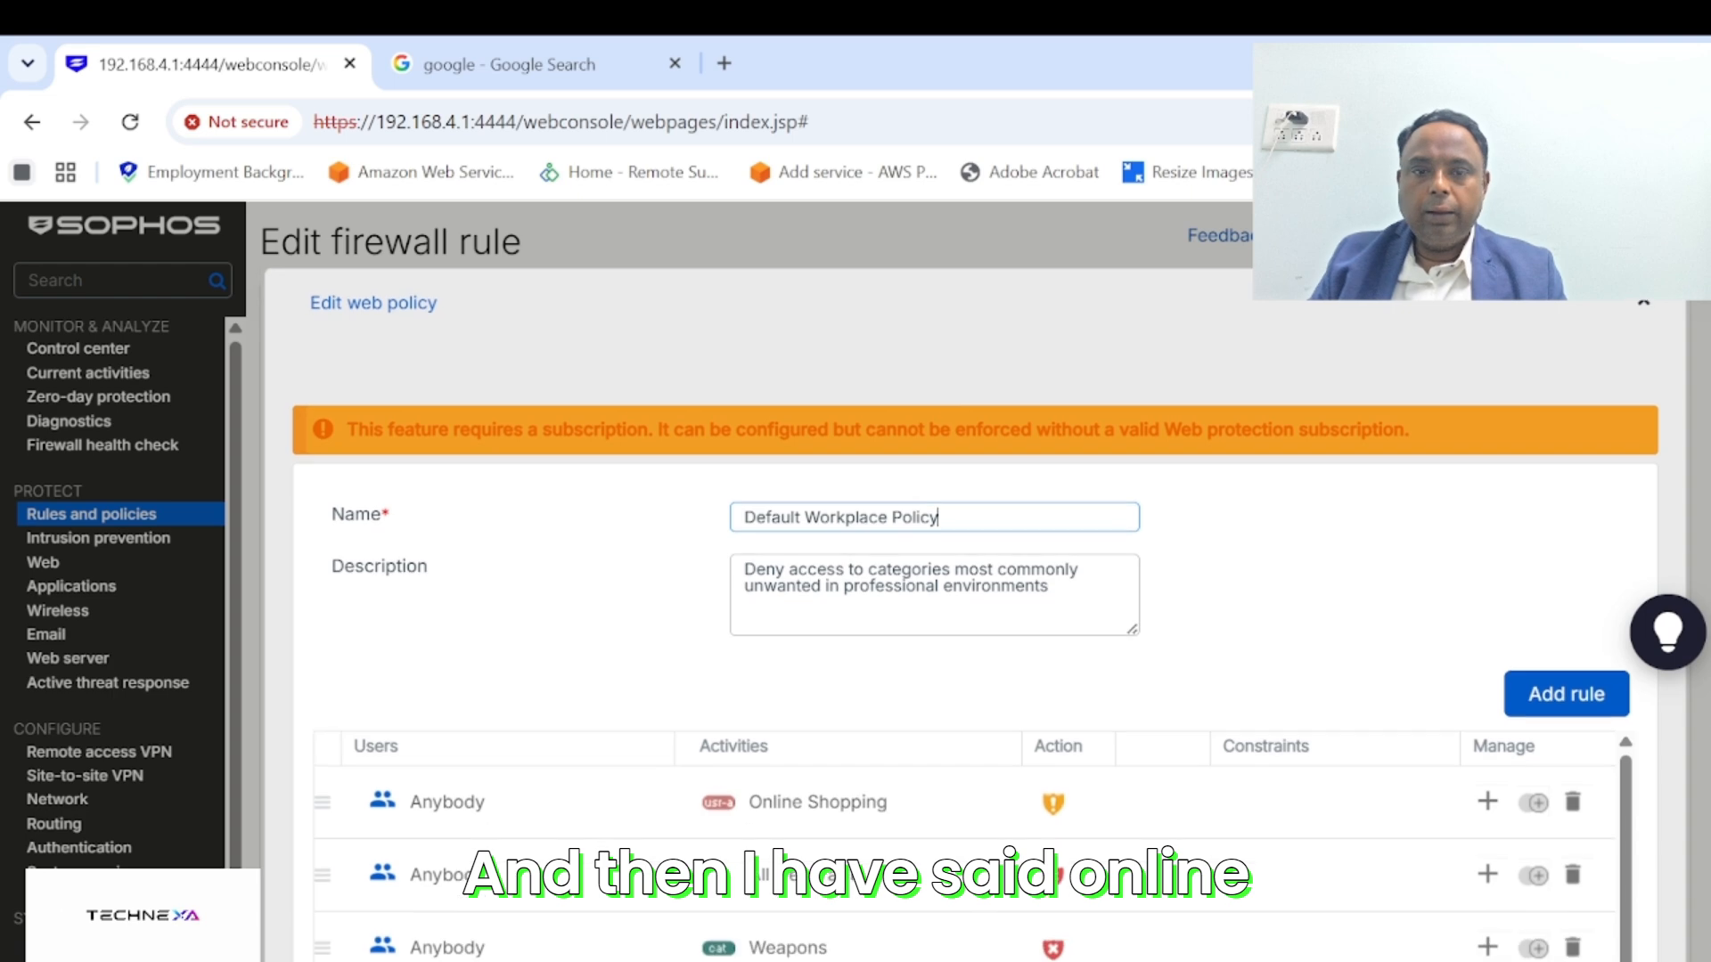
left_click(1079, 800)
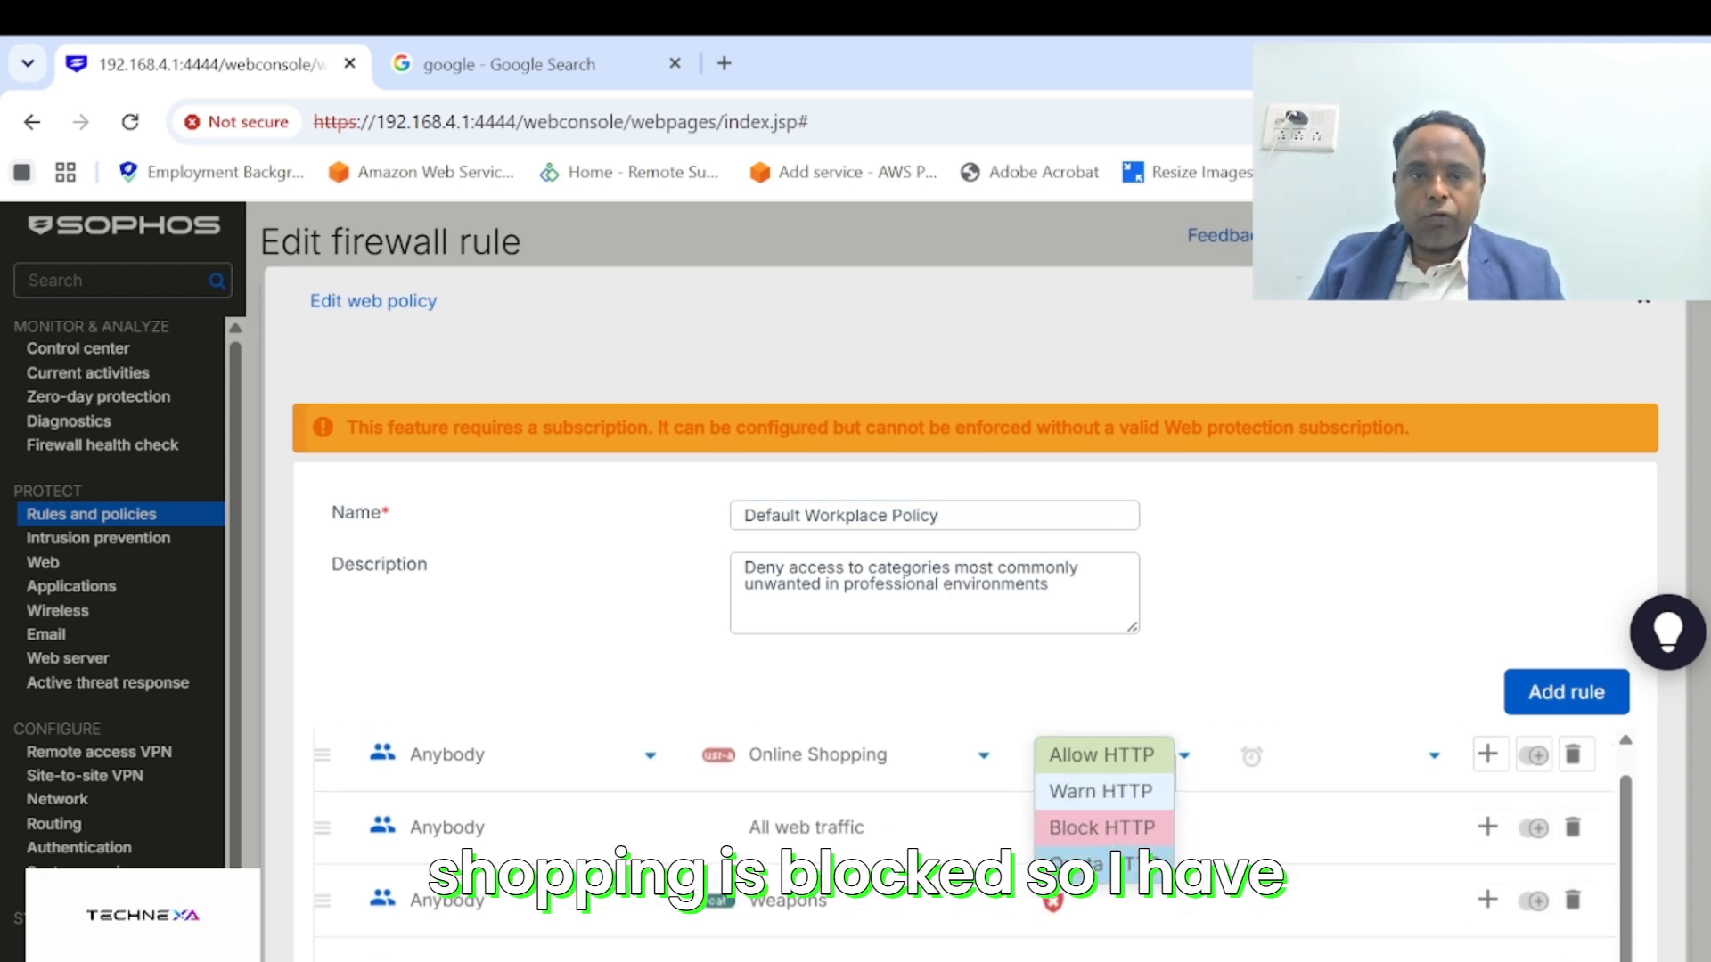
left_click(1101, 822)
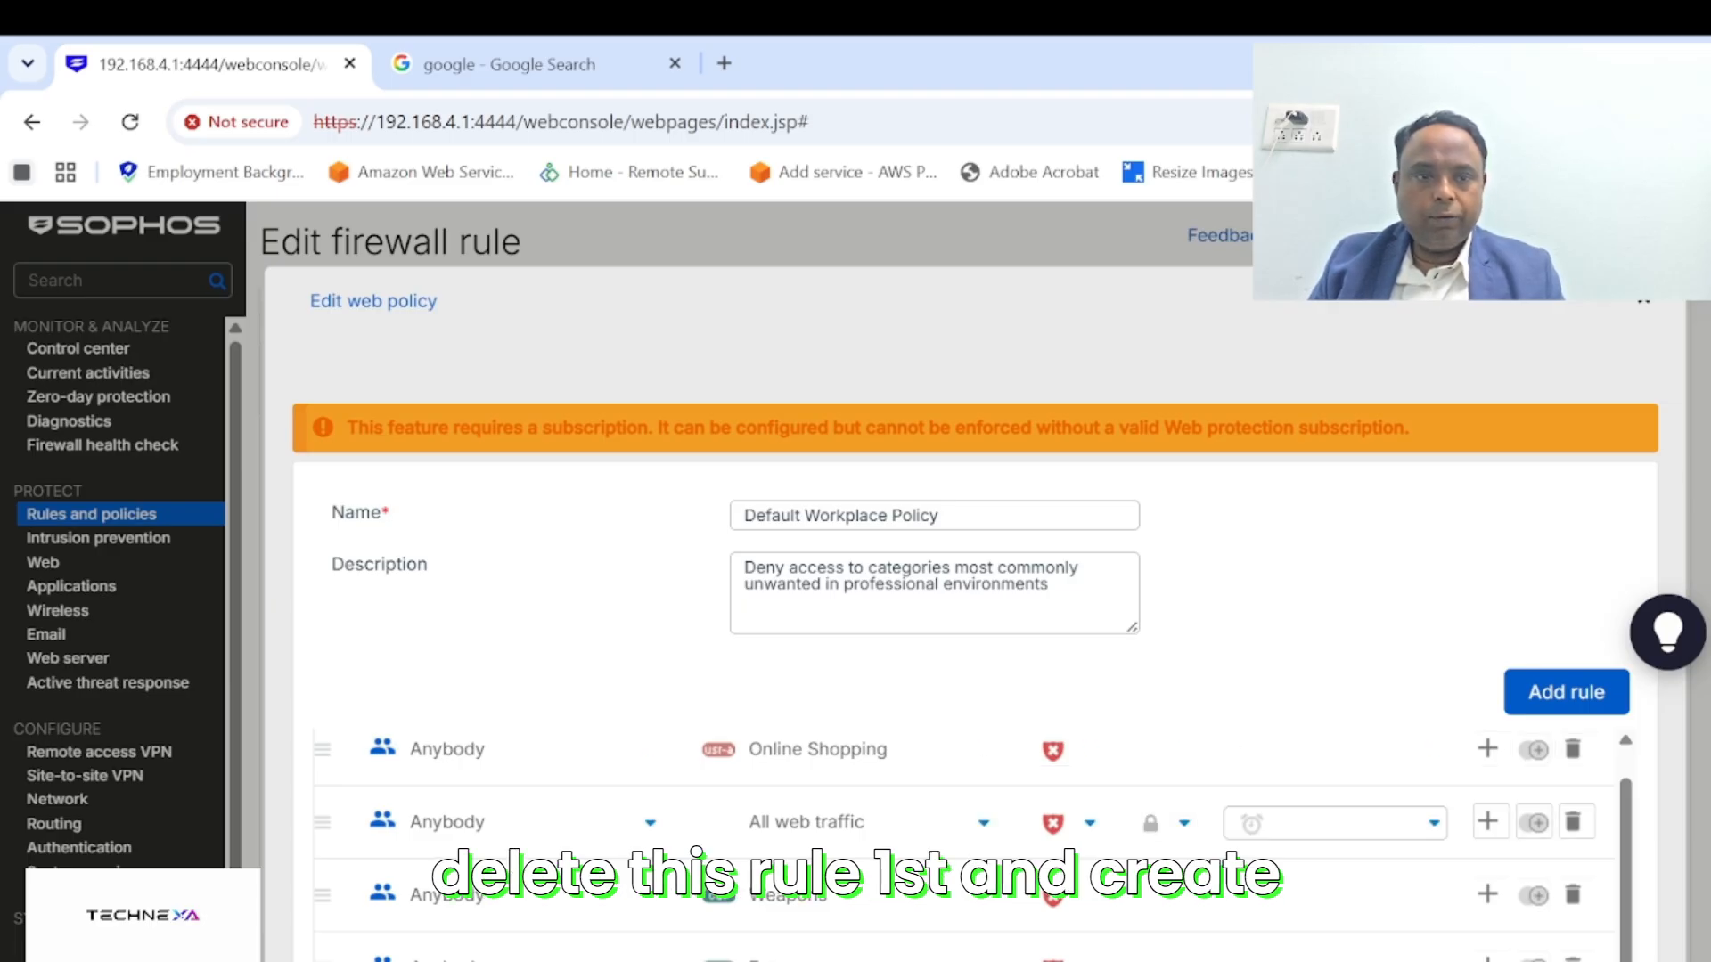
Delete the Online Shopping rule and the All web traffic rule from the Default Workplace Policy
left_click(1573, 750)
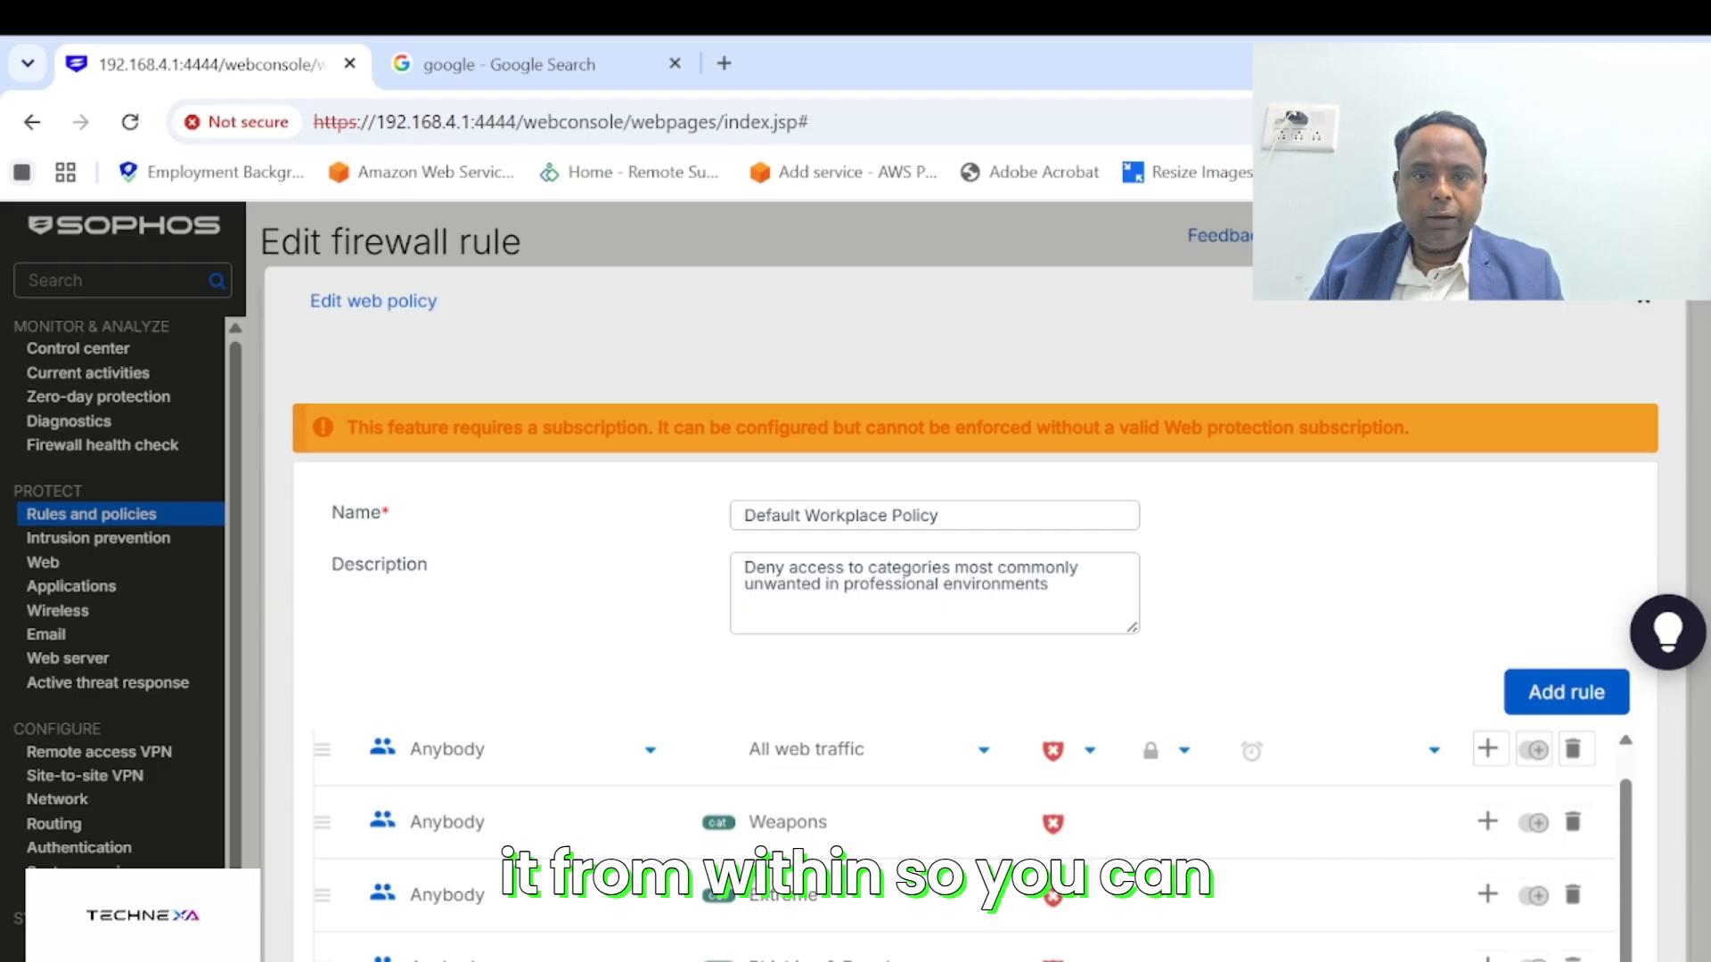
left_click(1572, 749)
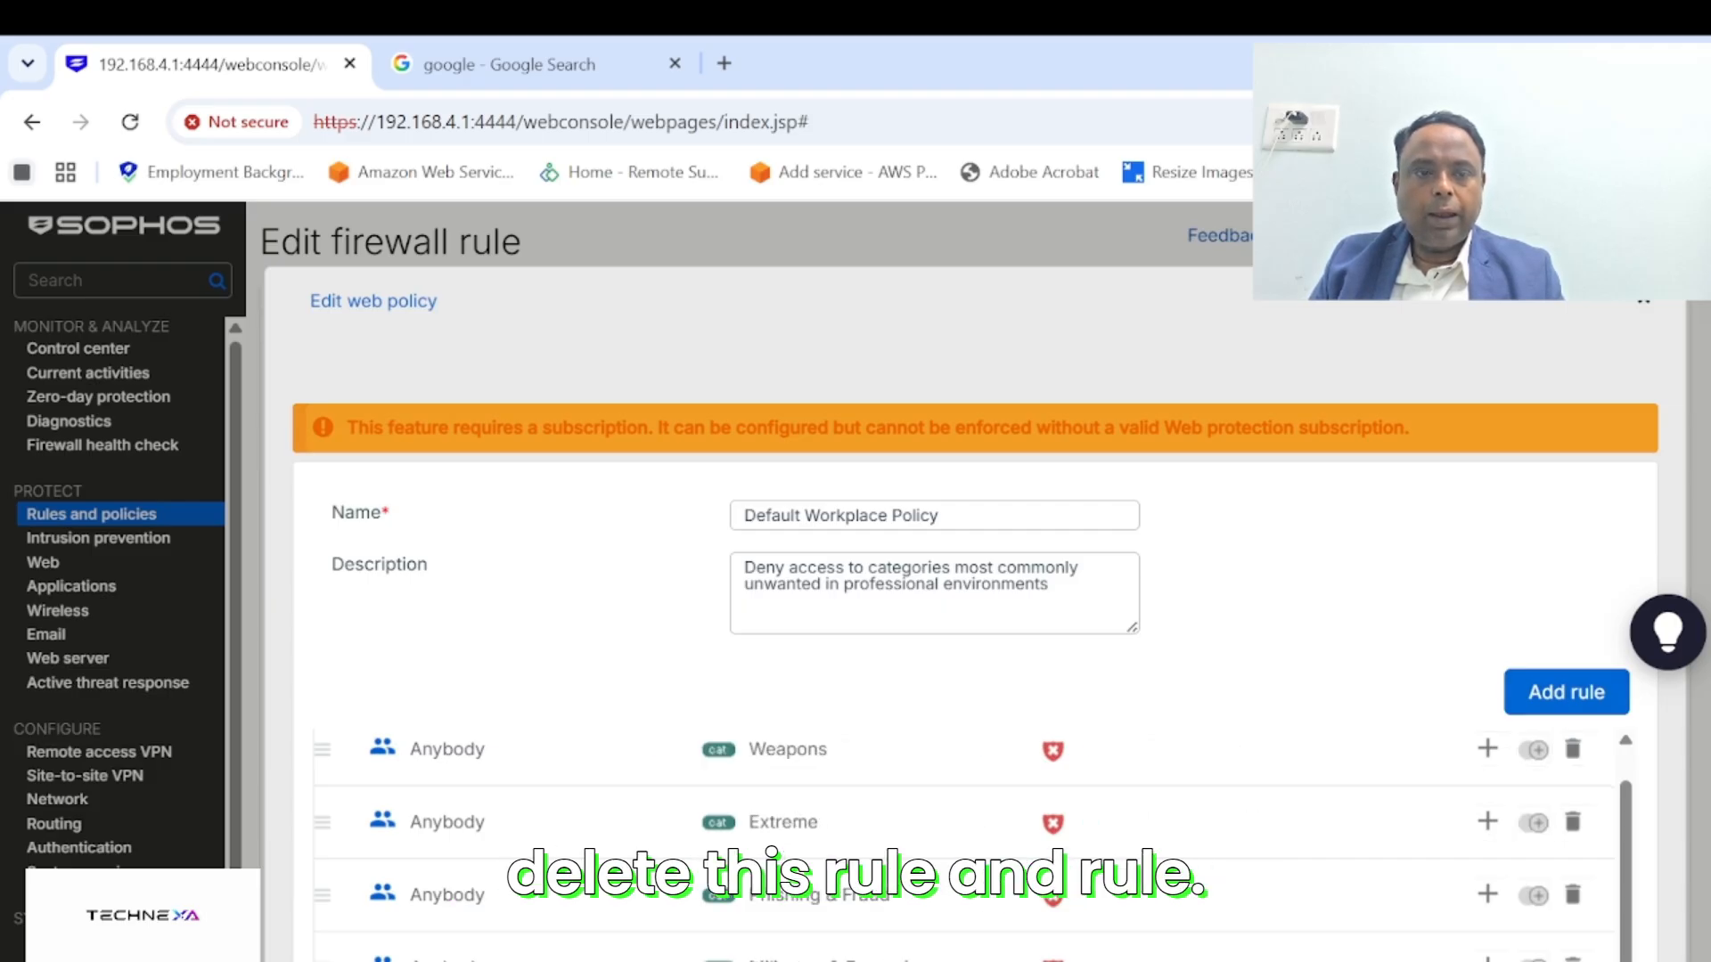
Add a new rule to the Default Workplace Policy and look through its activity and content filter options
left_click(1565, 692)
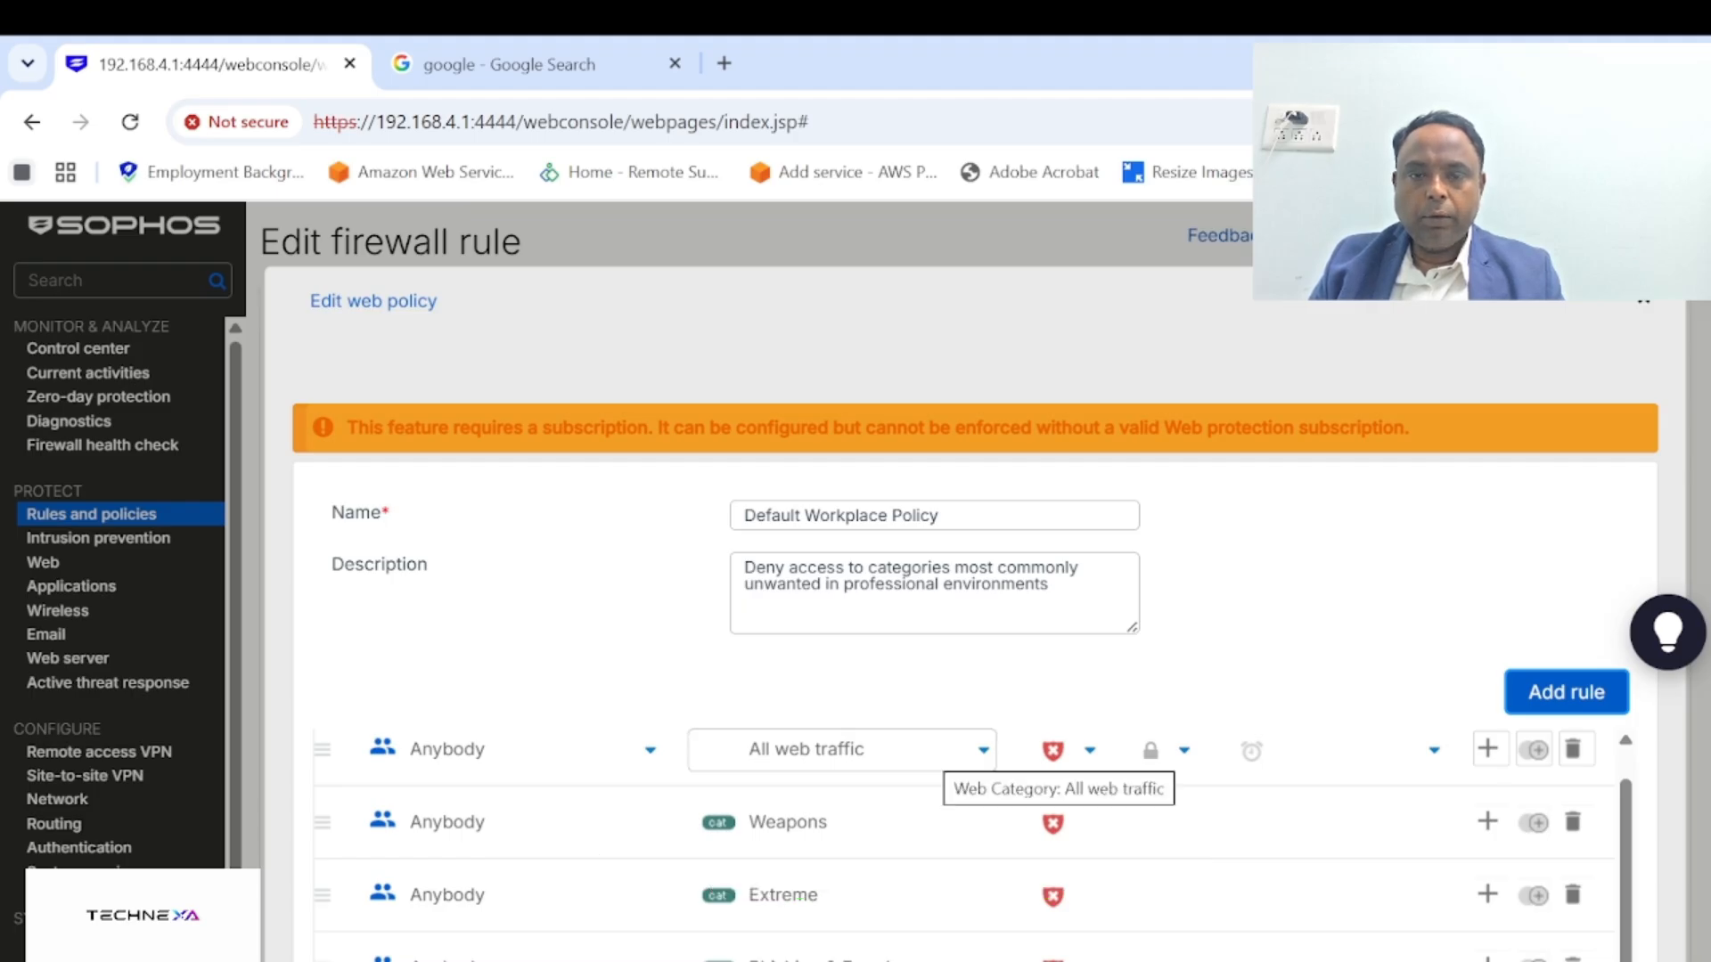
left_click(980, 751)
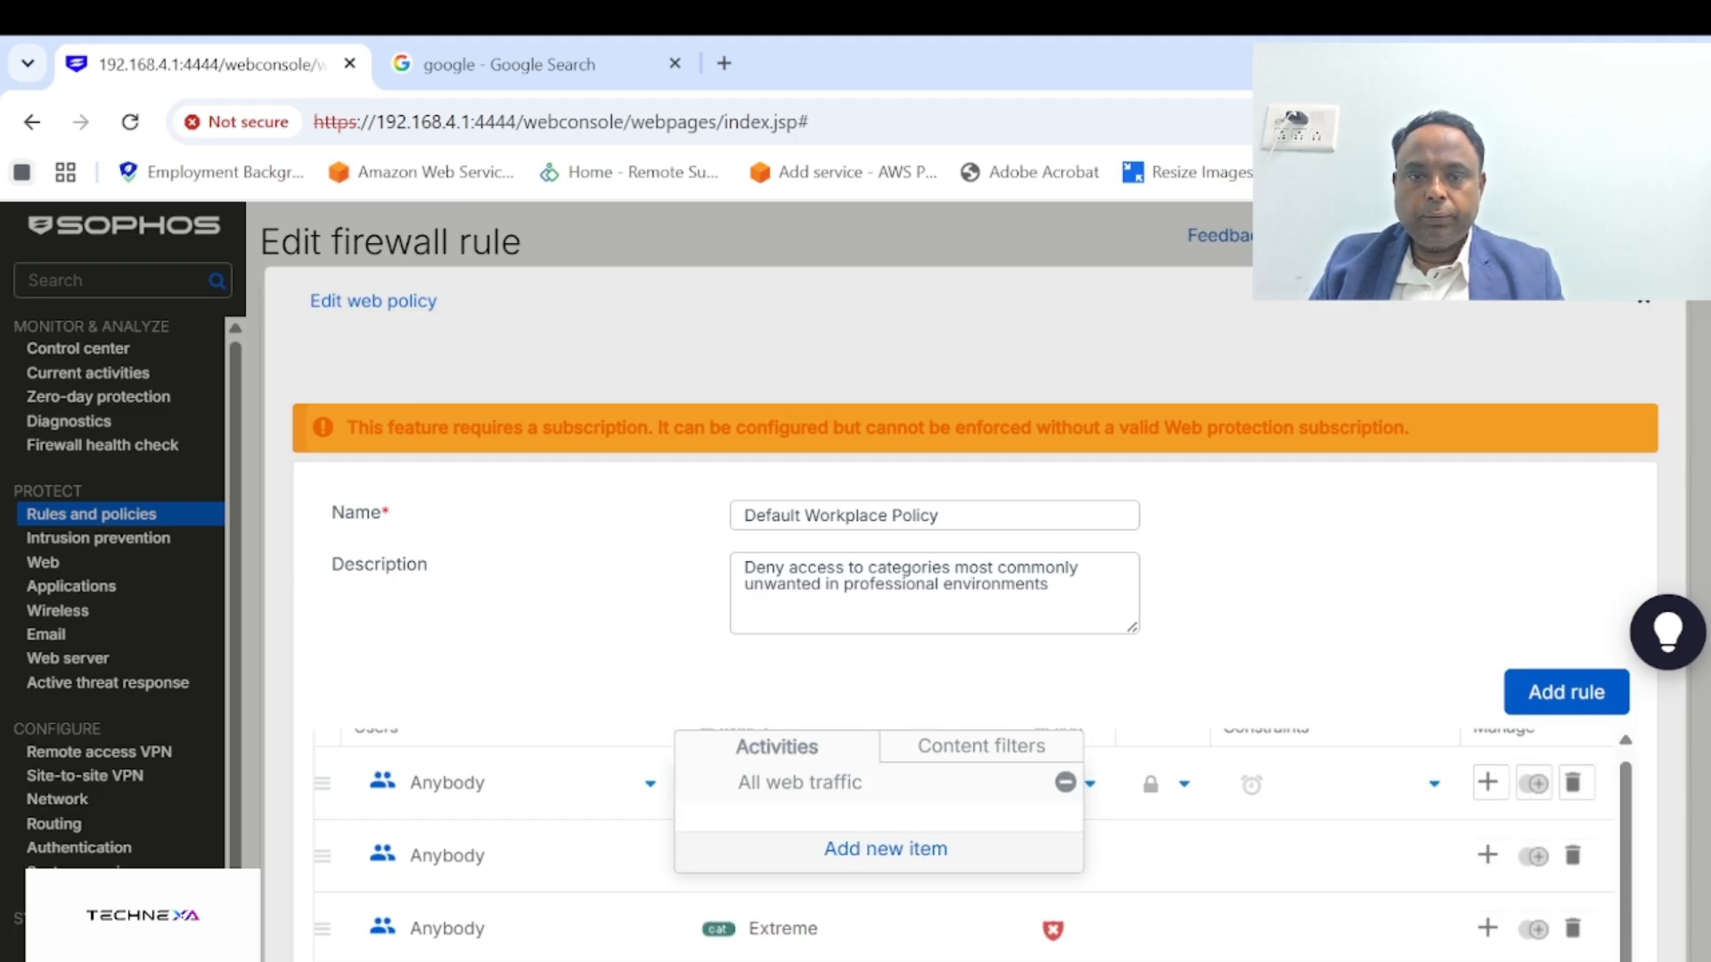
left_click(980, 746)
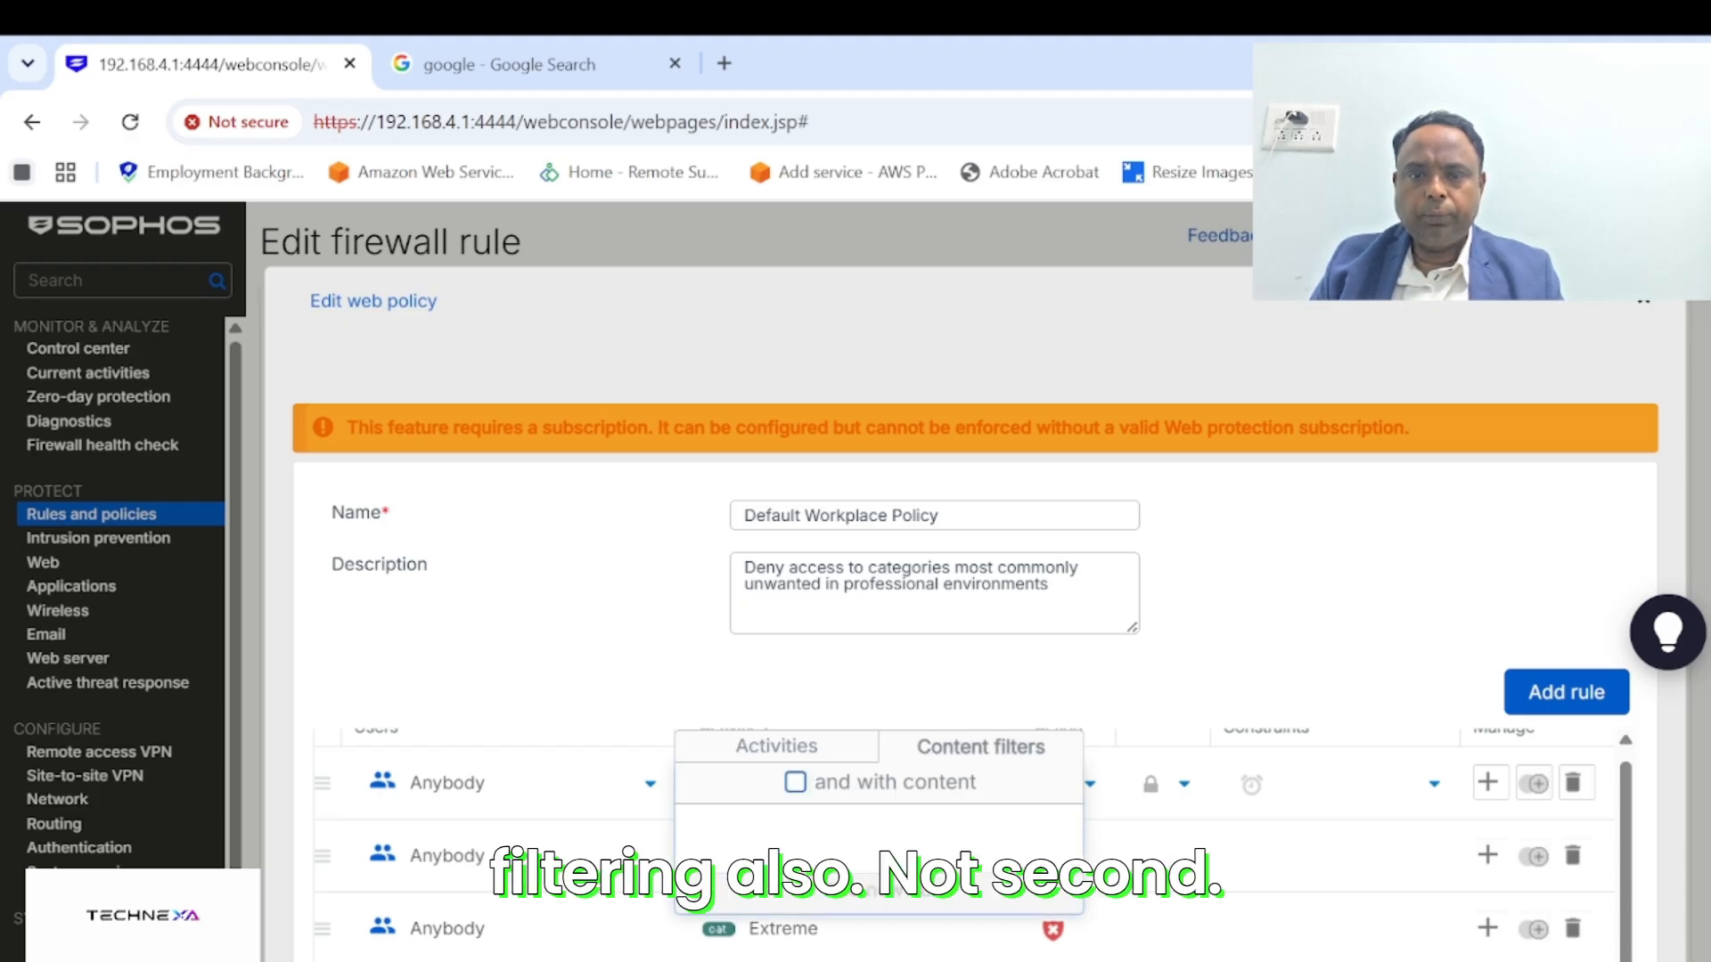
left_click(776, 747)
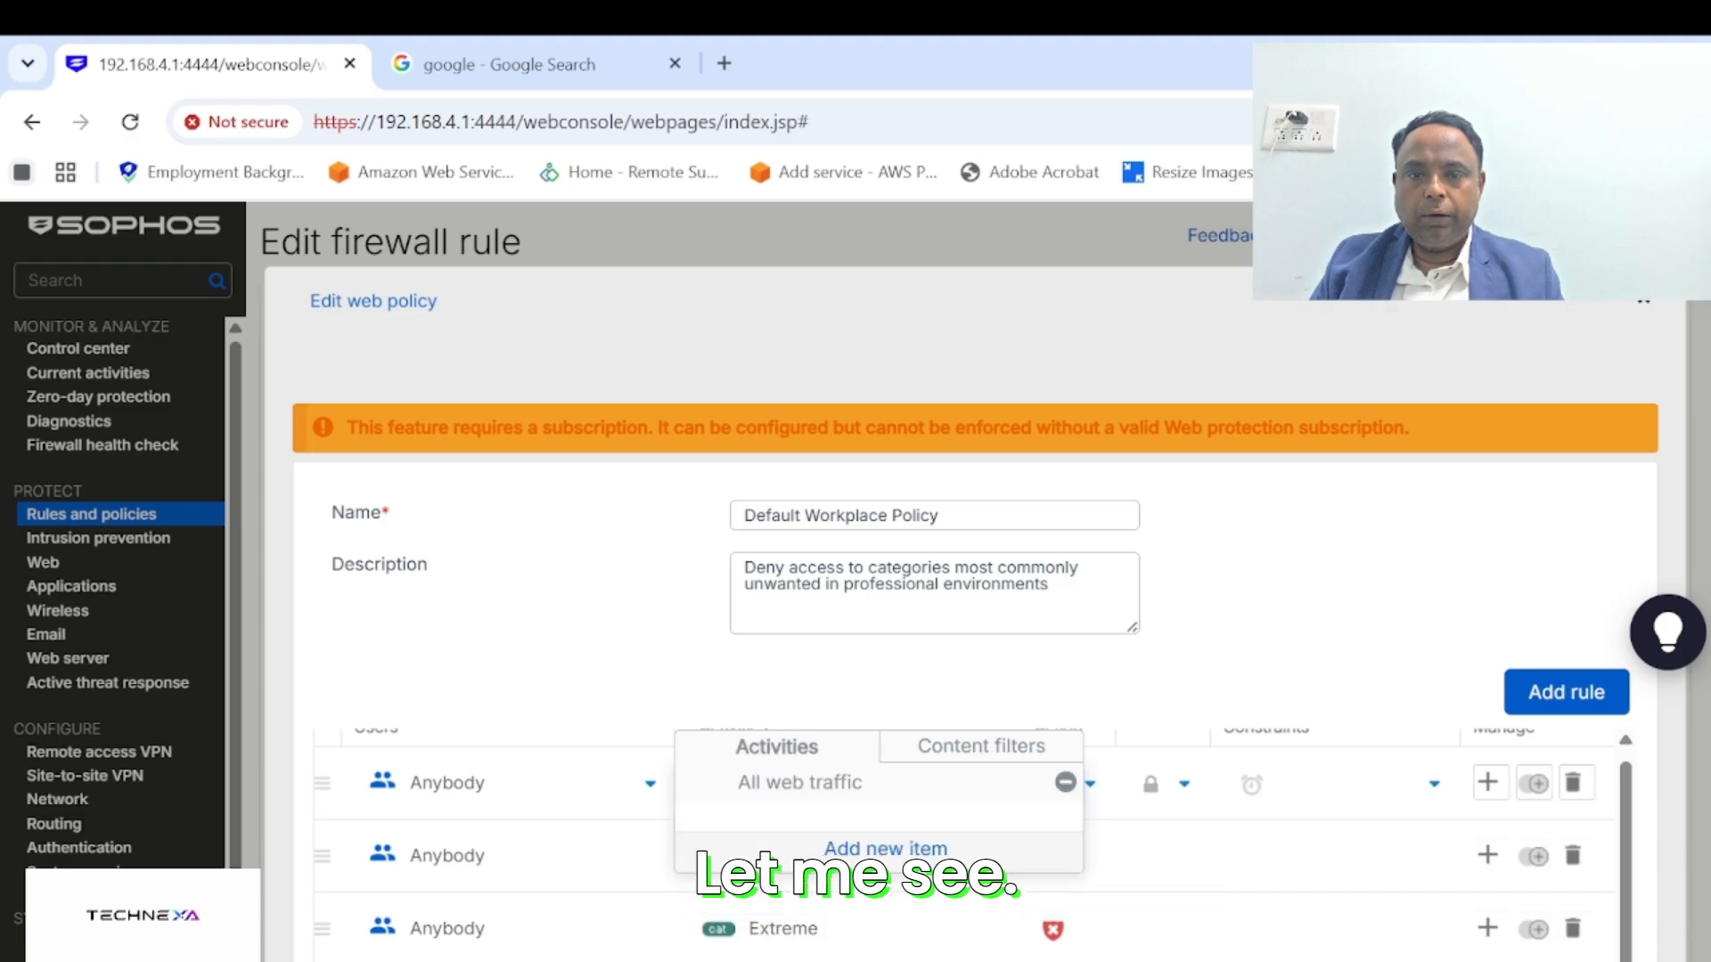
Deselect All web traffic in the new rule's activity list and search the activities for "onli"
left_click(884, 850)
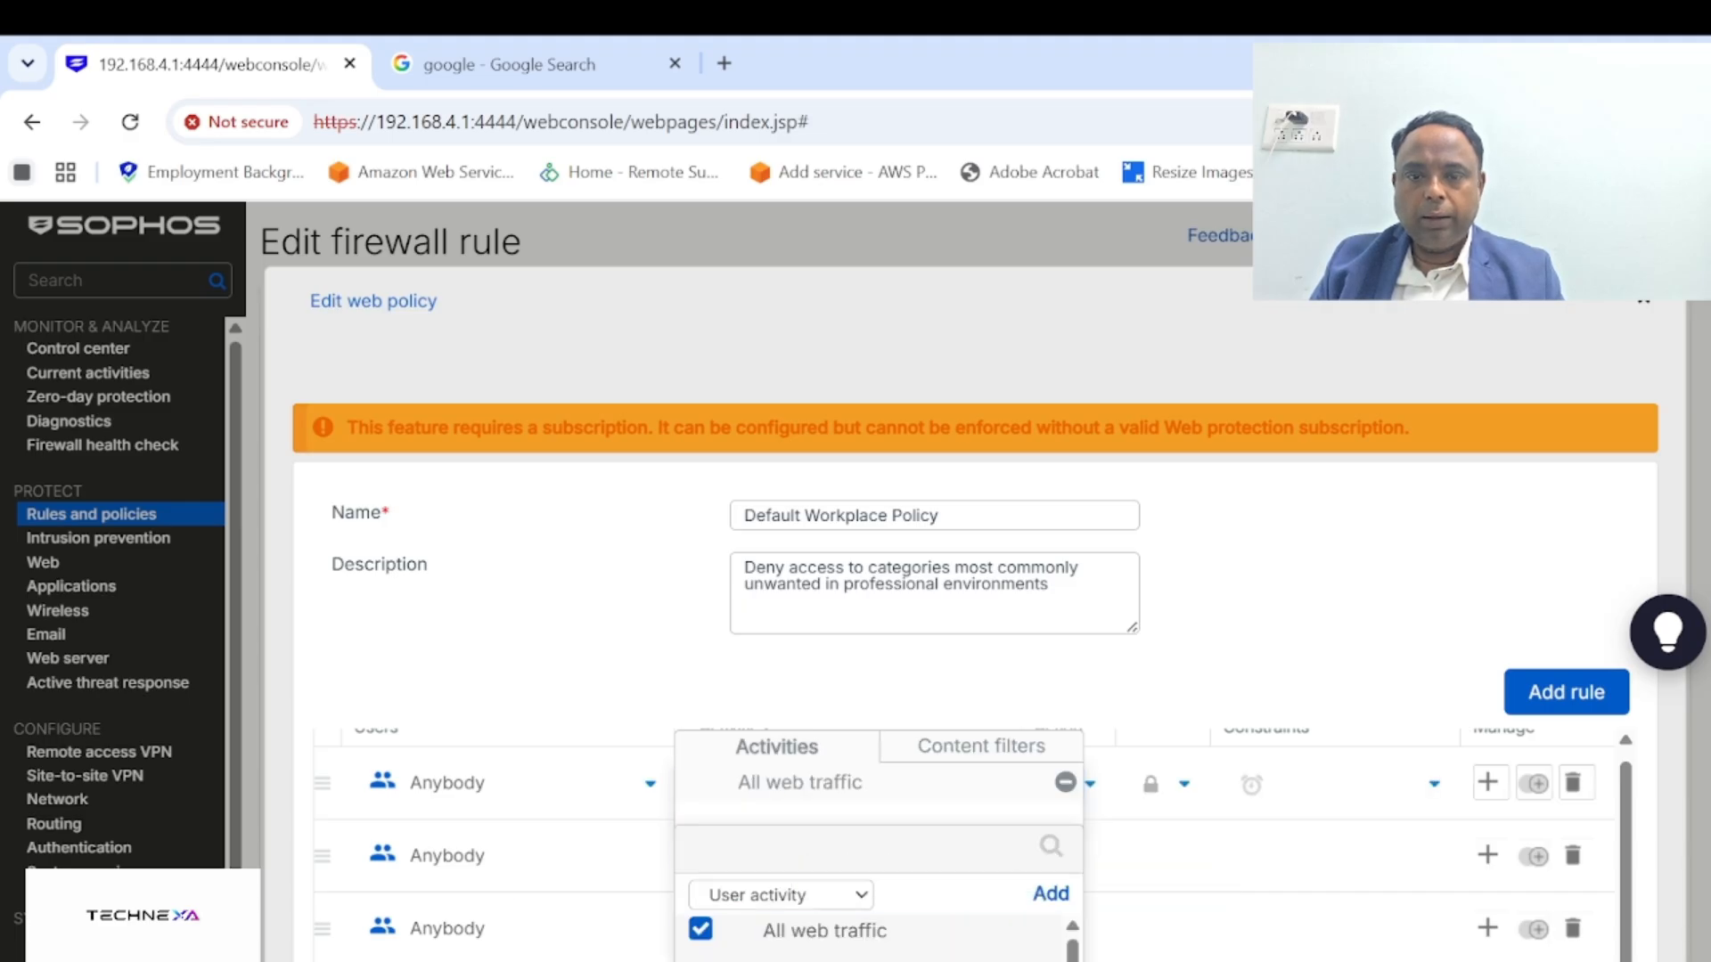
left_click(700, 930)
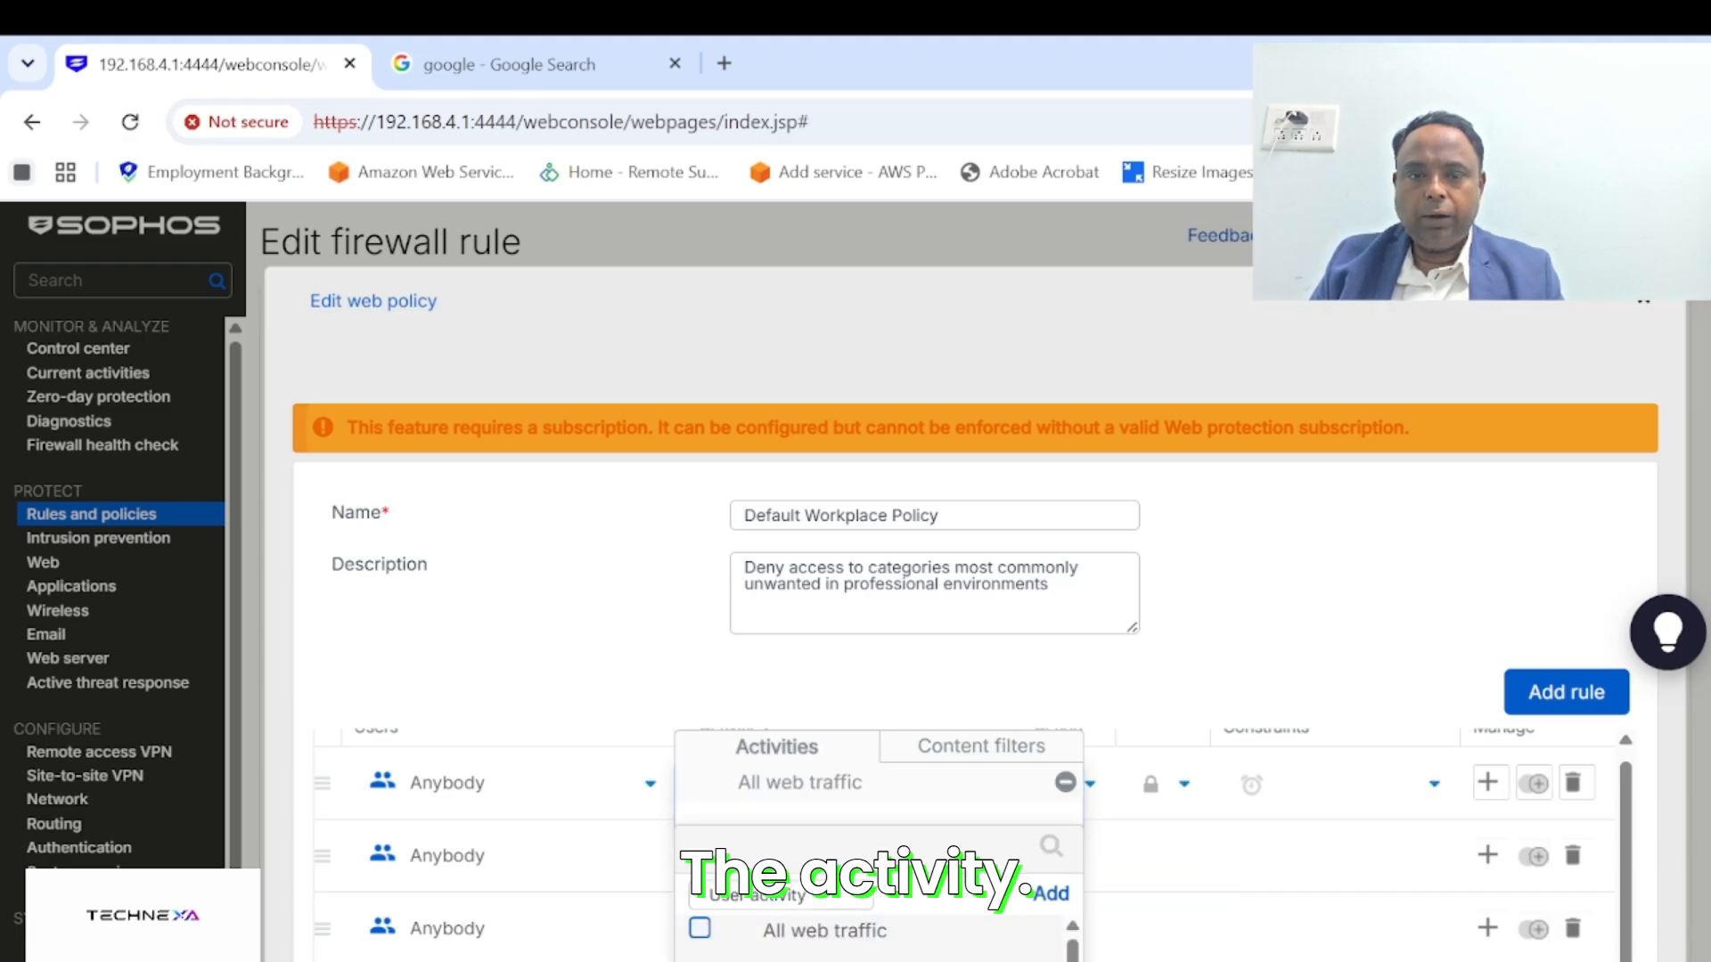
left_click(829, 847)
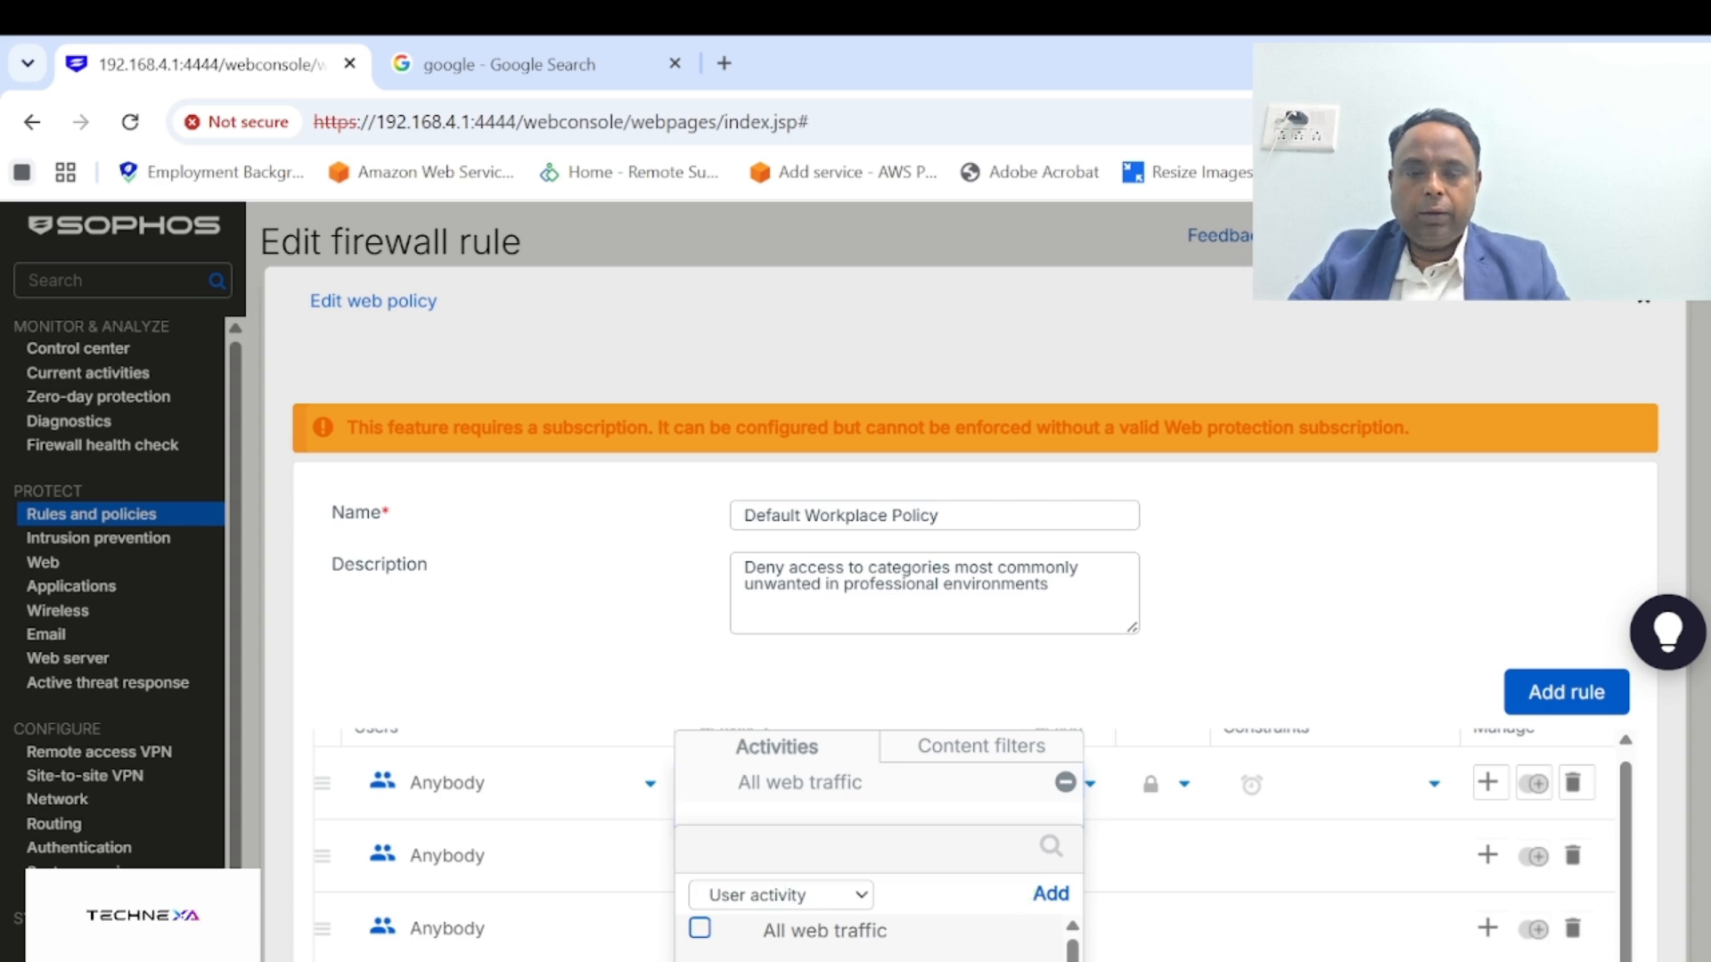
type("onli")
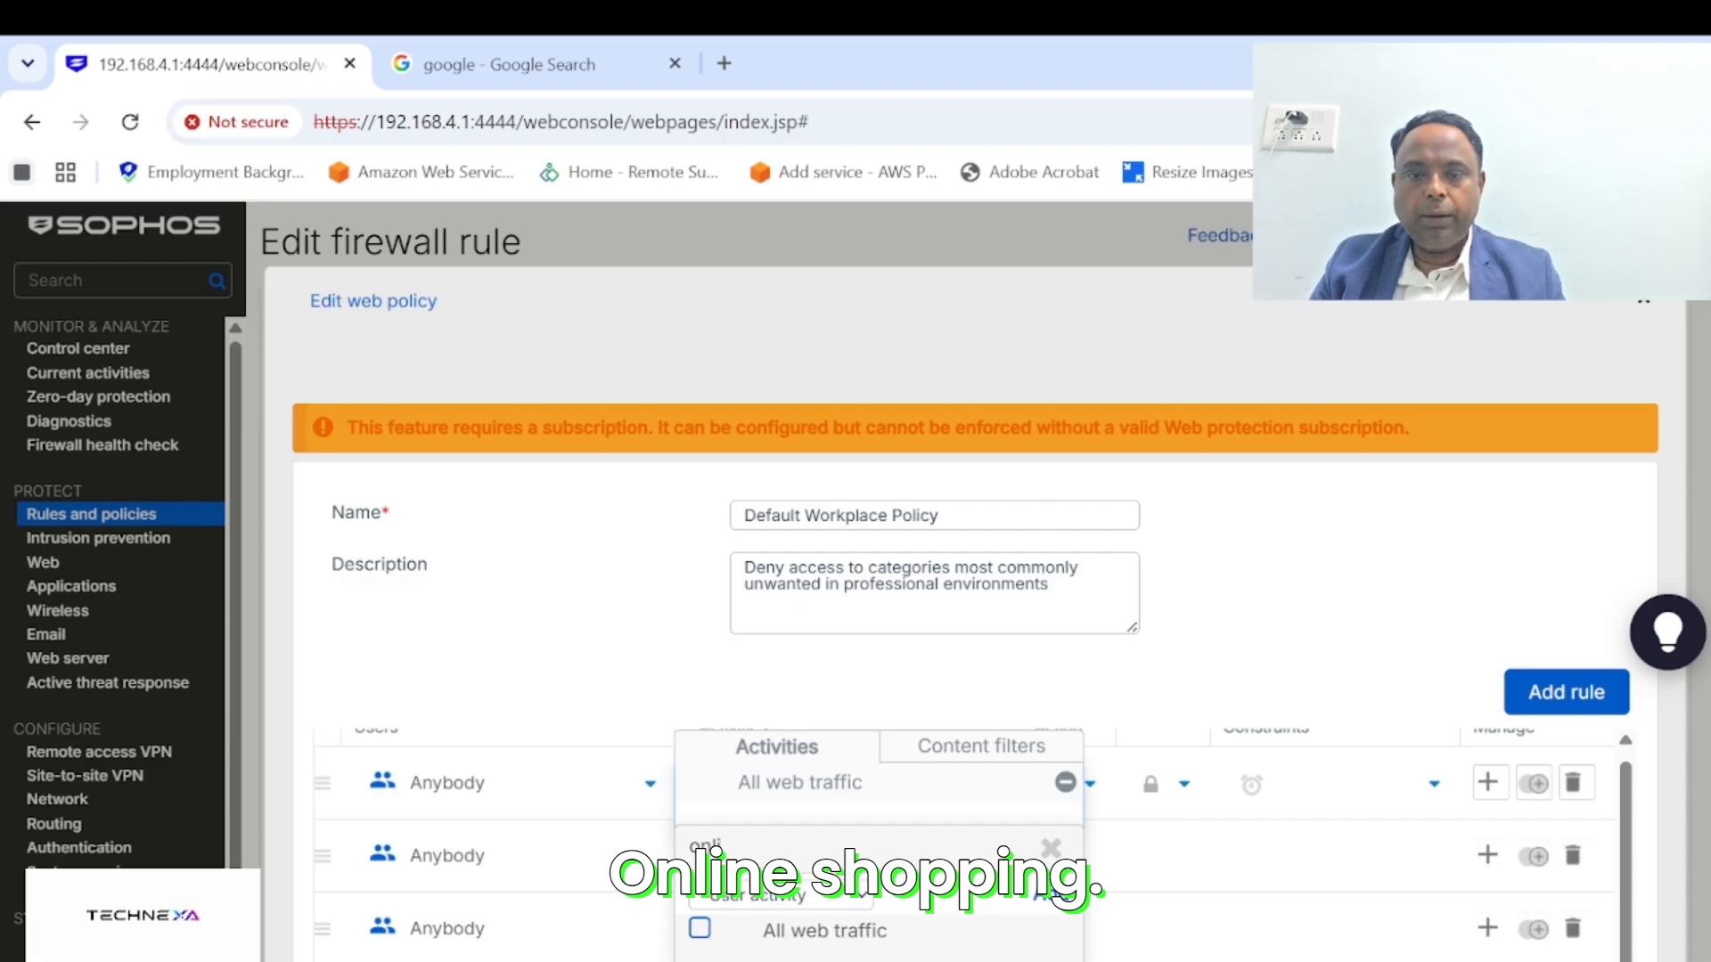
left_click(879, 958)
Enable the "and with content" condition for the new rule and view the content filters available to add
left_click(981, 747)
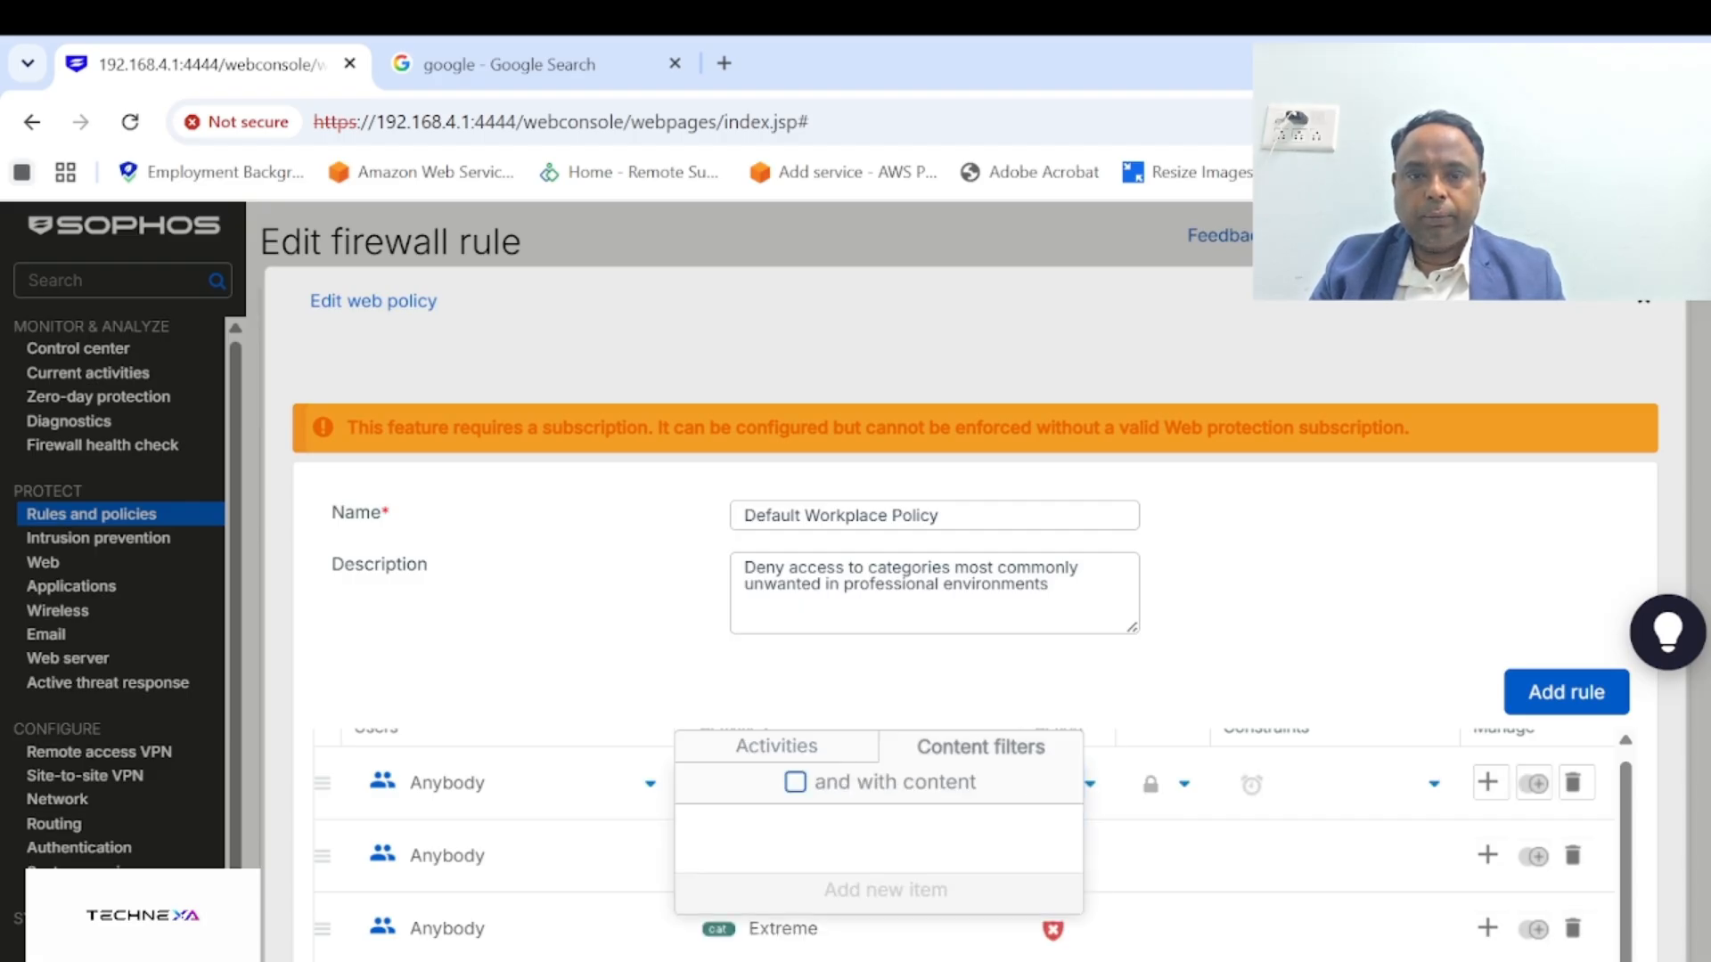
left_click(795, 782)
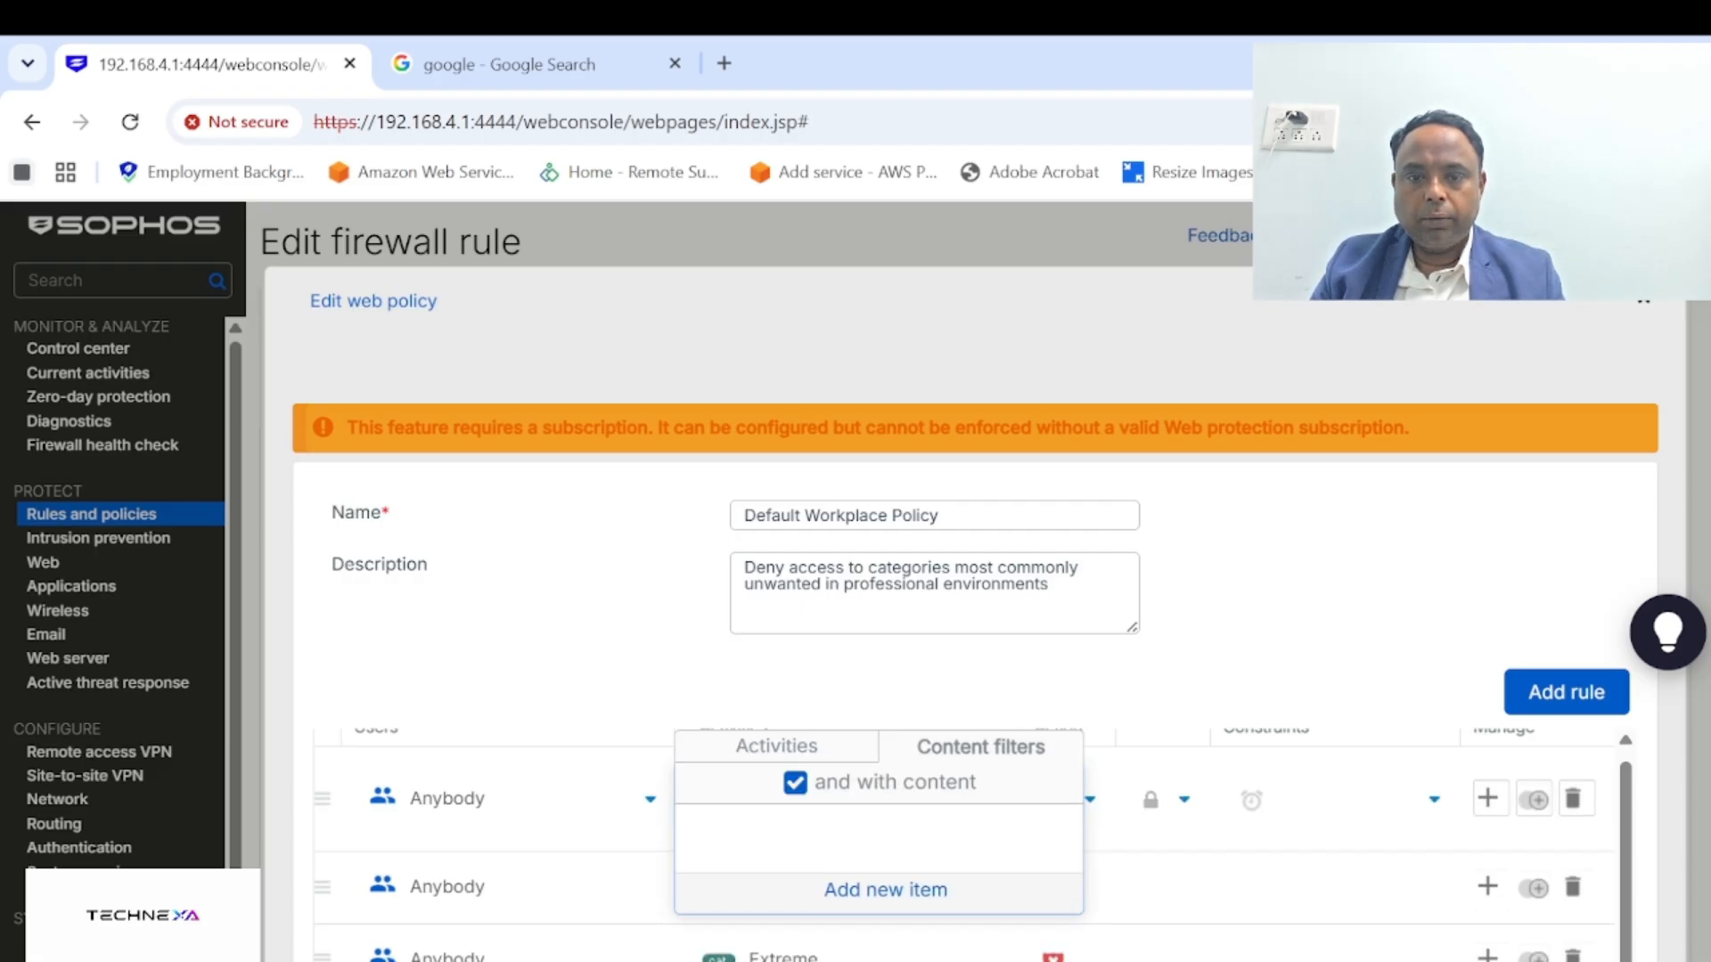
left_click(885, 890)
scroll(877, 927, "down", 1)
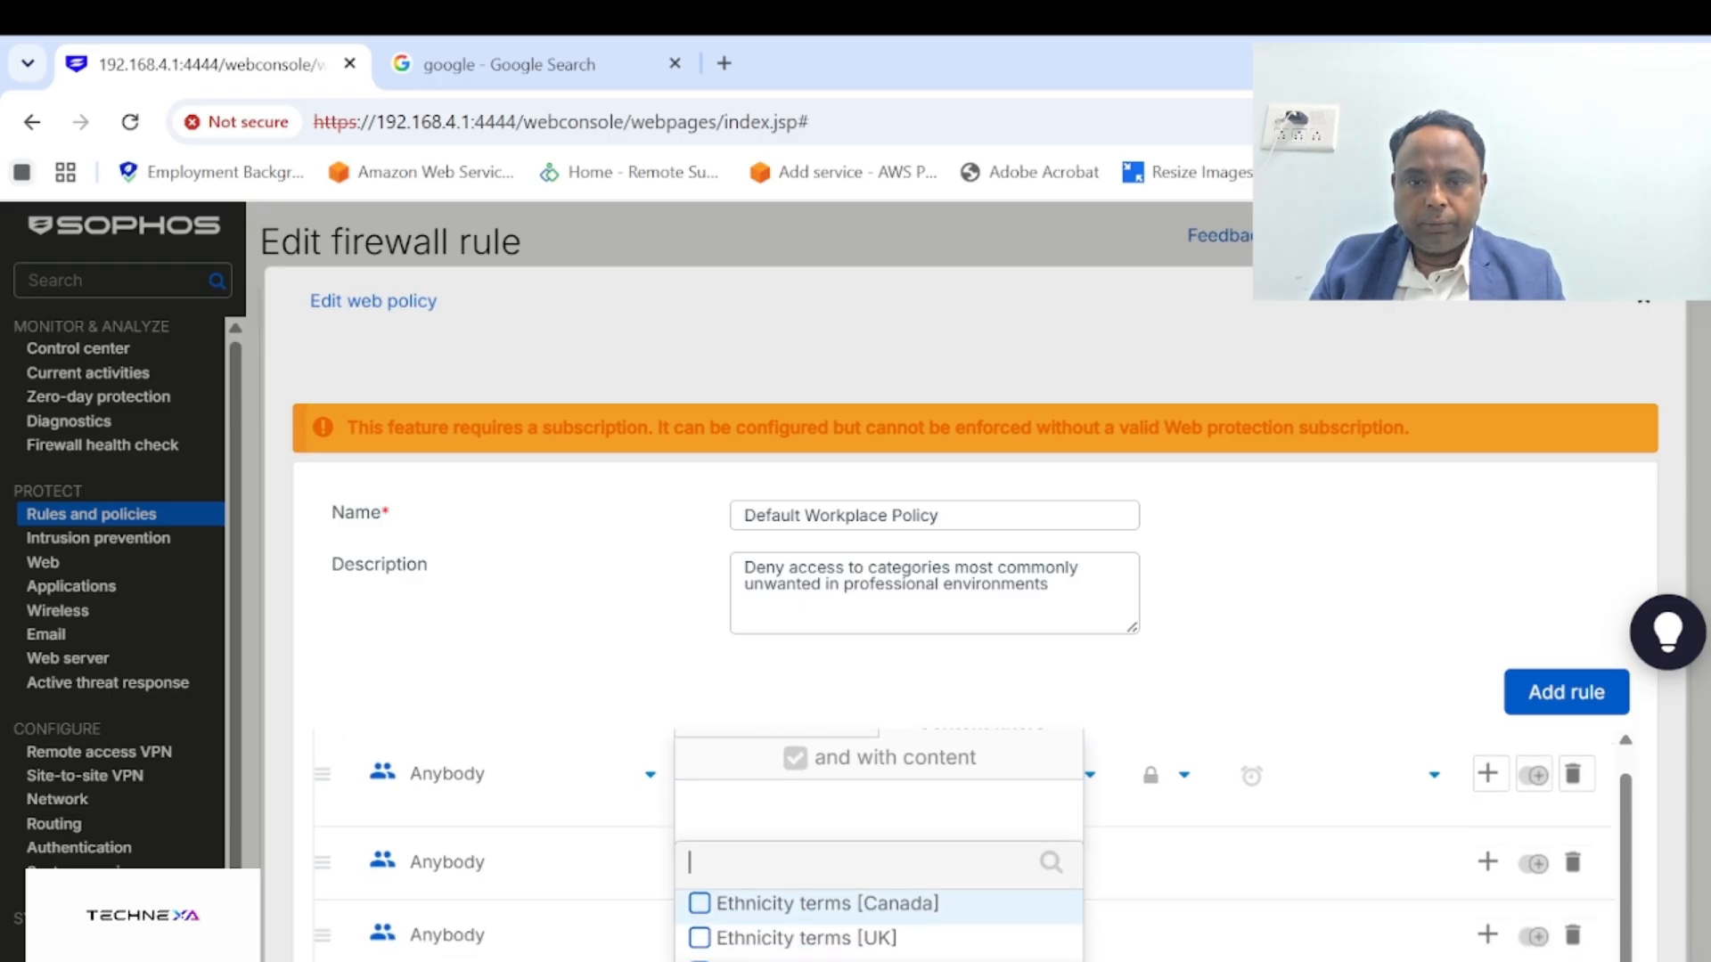
scroll(878, 927, "down", 2)
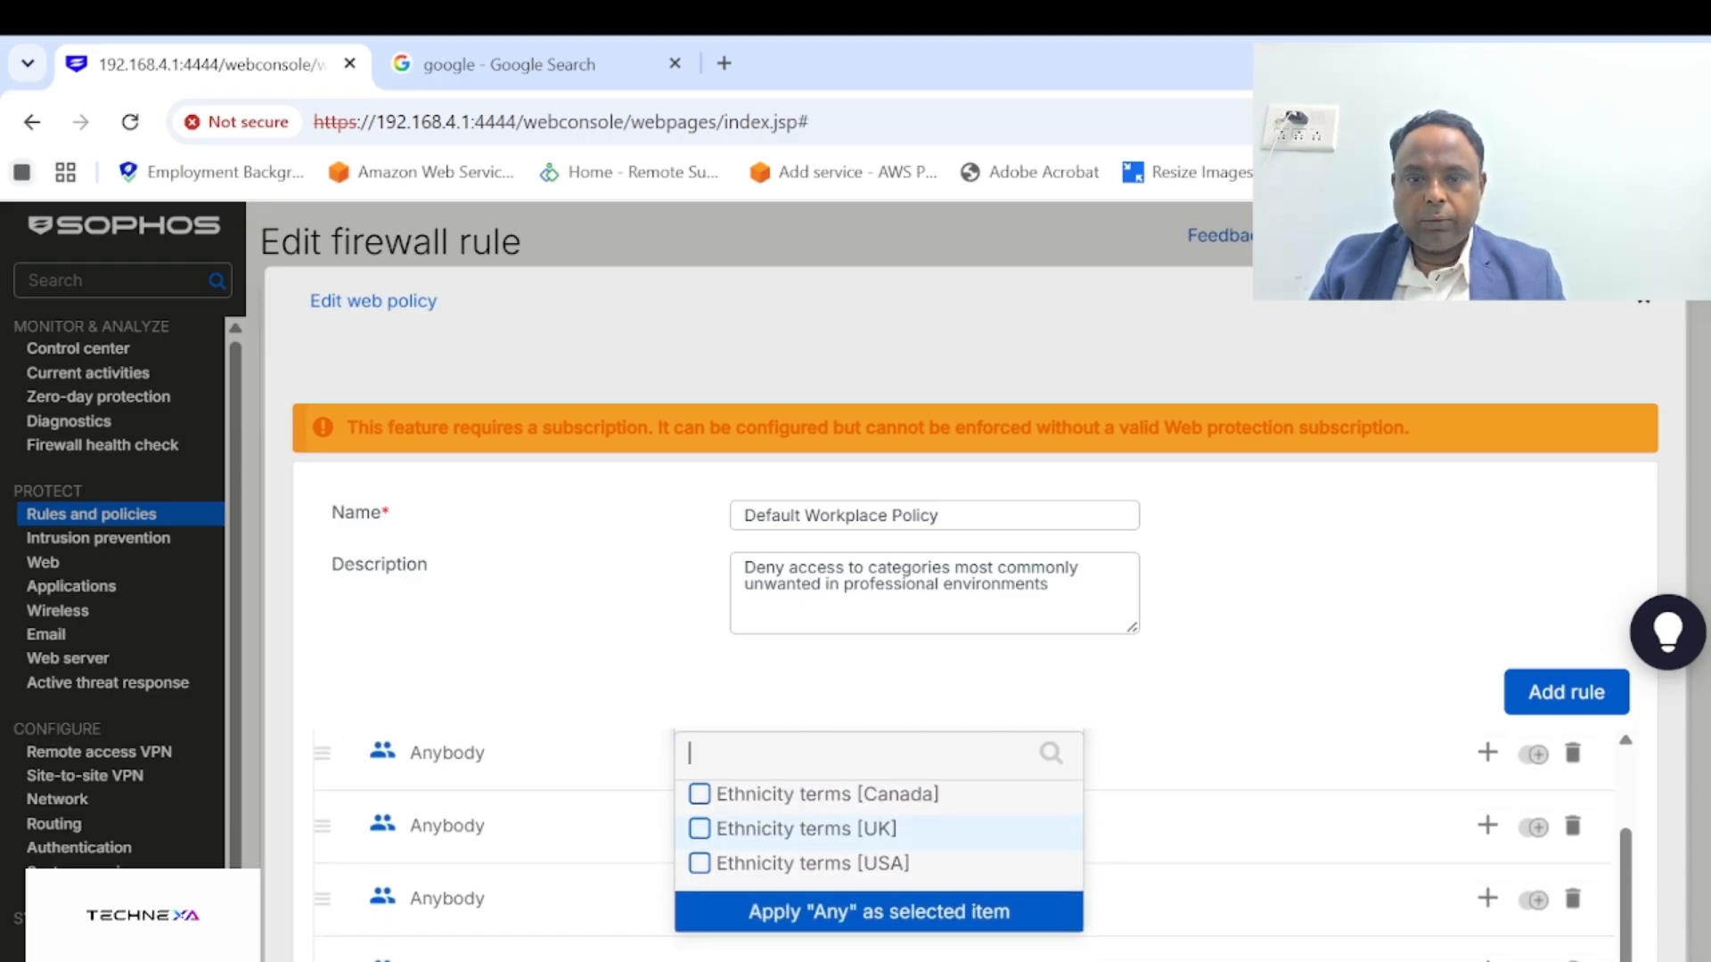
scroll(1038, 834, "up", 2)
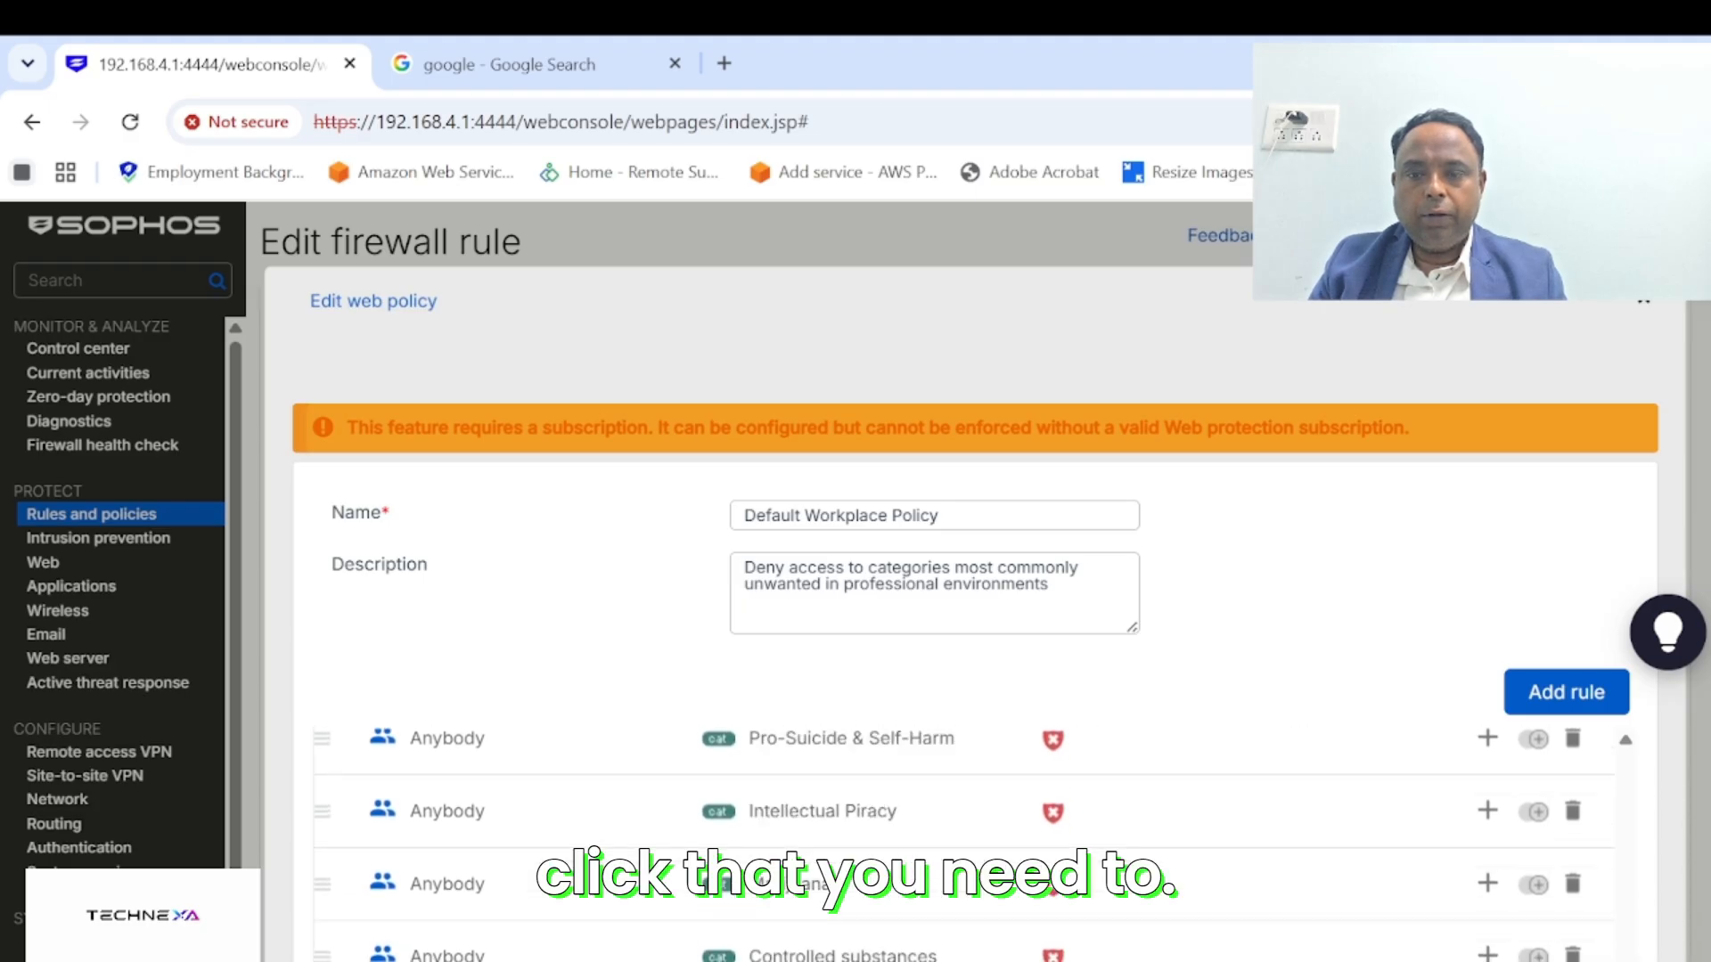
Save the edited Default Workplace Policy
scroll(971, 534, "down", 4)
scroll(971, 579, "down", 15)
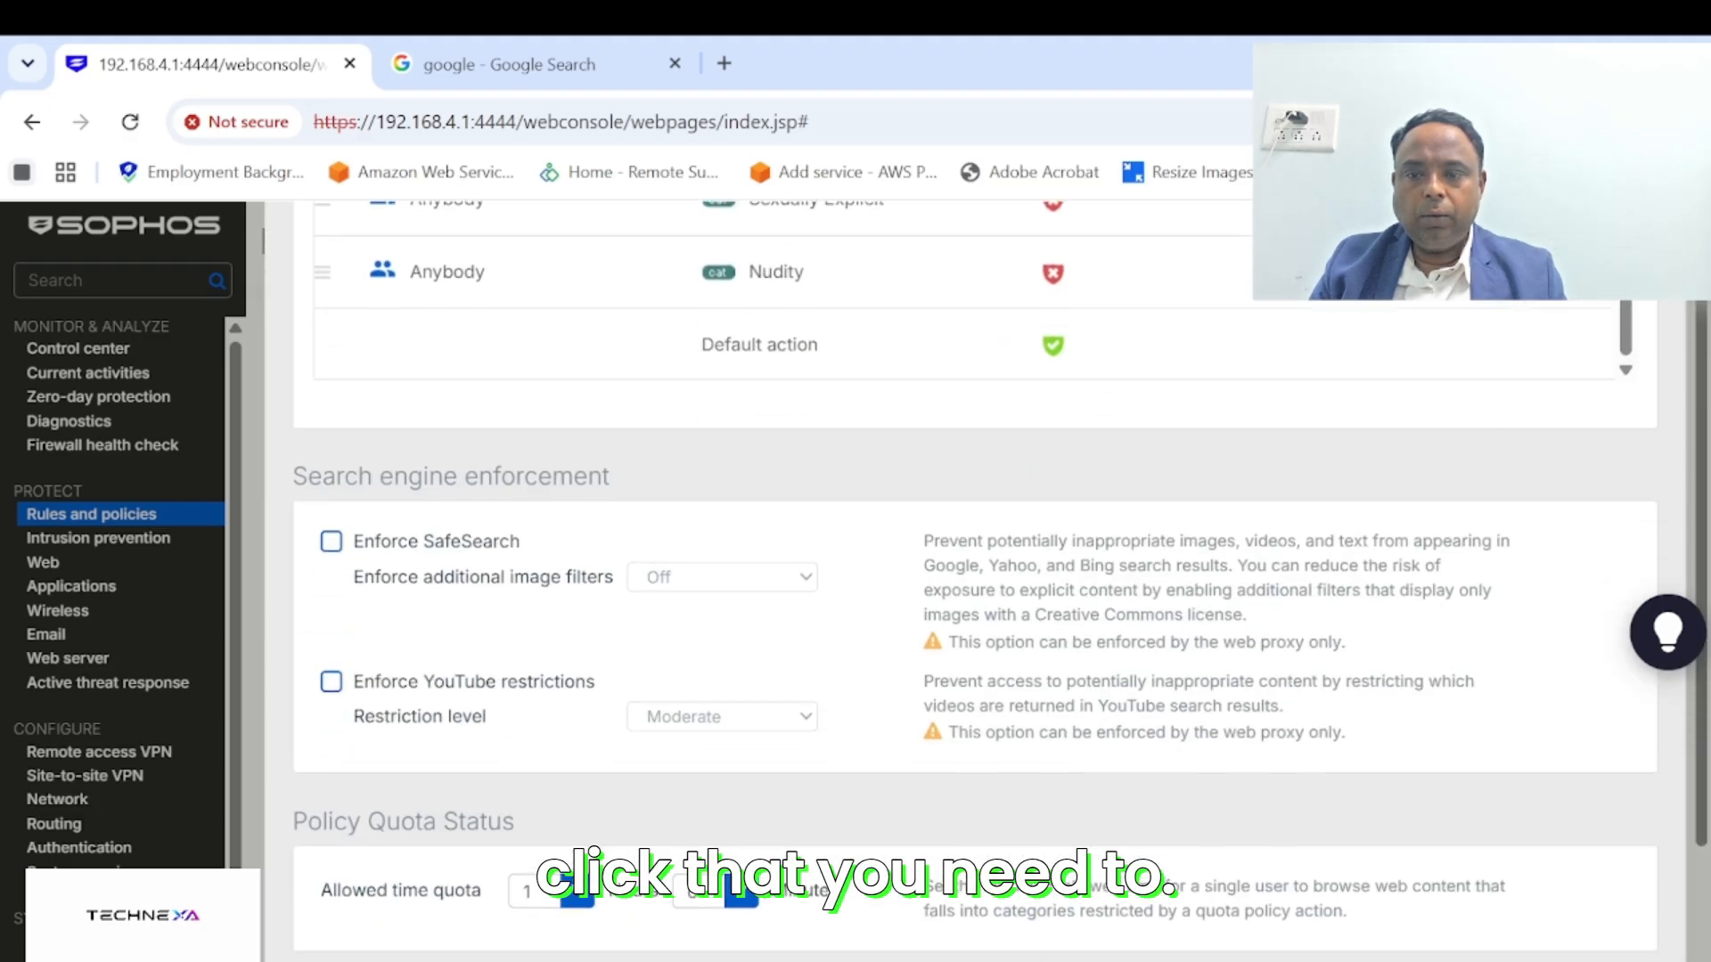
scroll(971, 579, "down", 2)
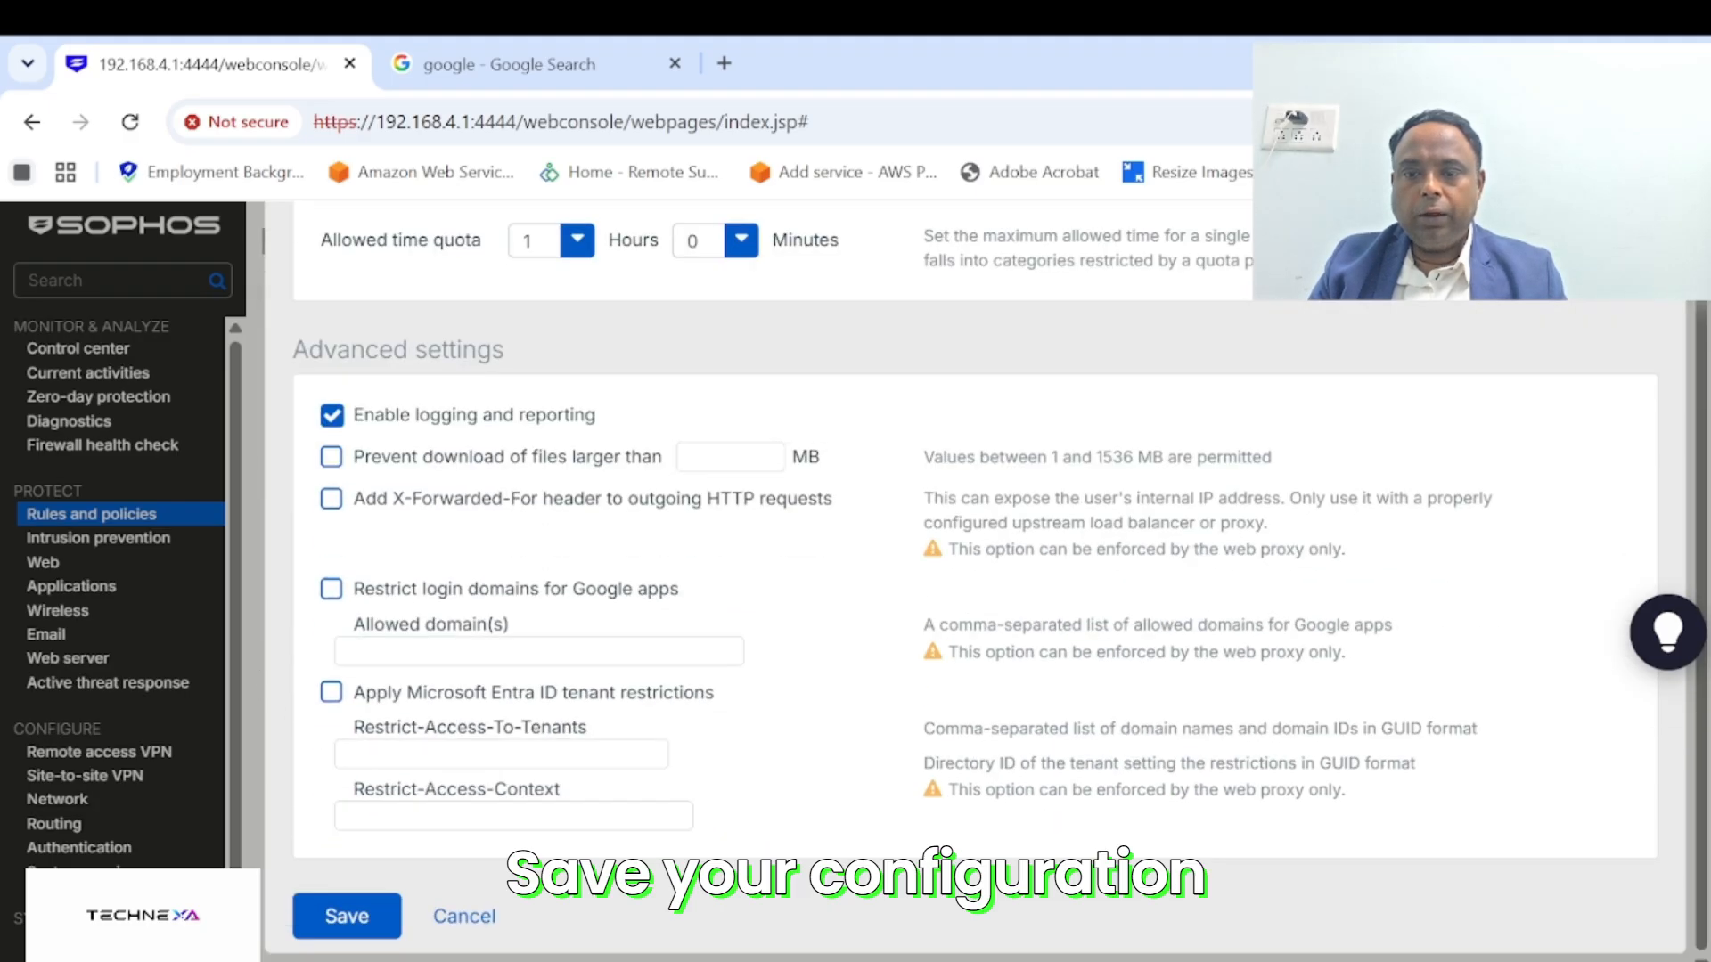